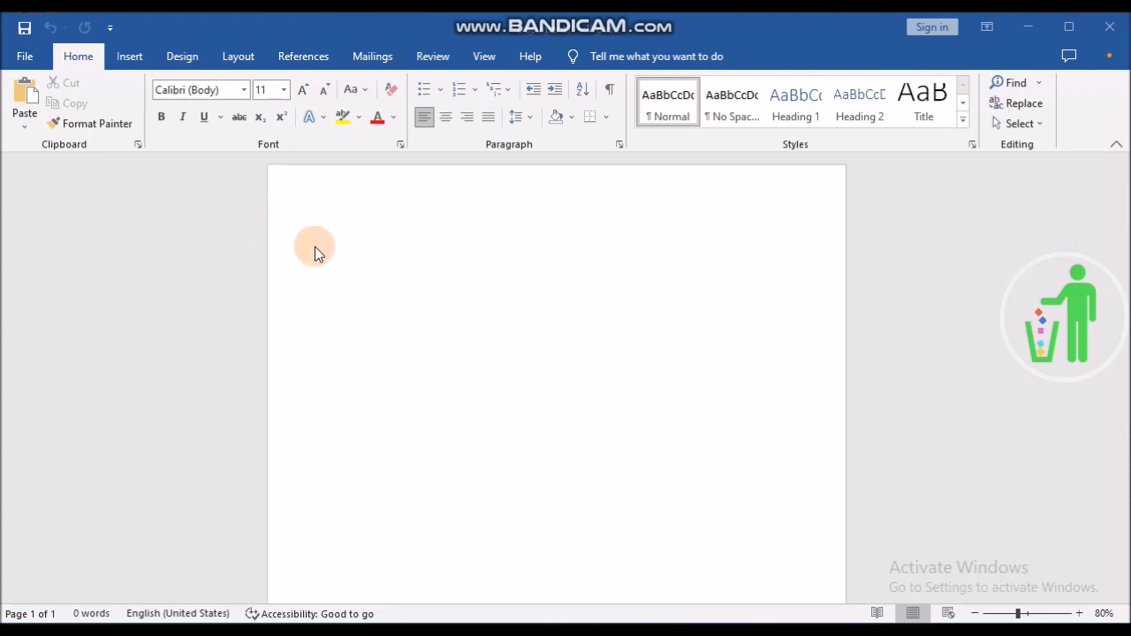
Step: Set the page size to A4 and the orientation to Landscape
{"action": "left_click", "coordinate": [227, 57]}
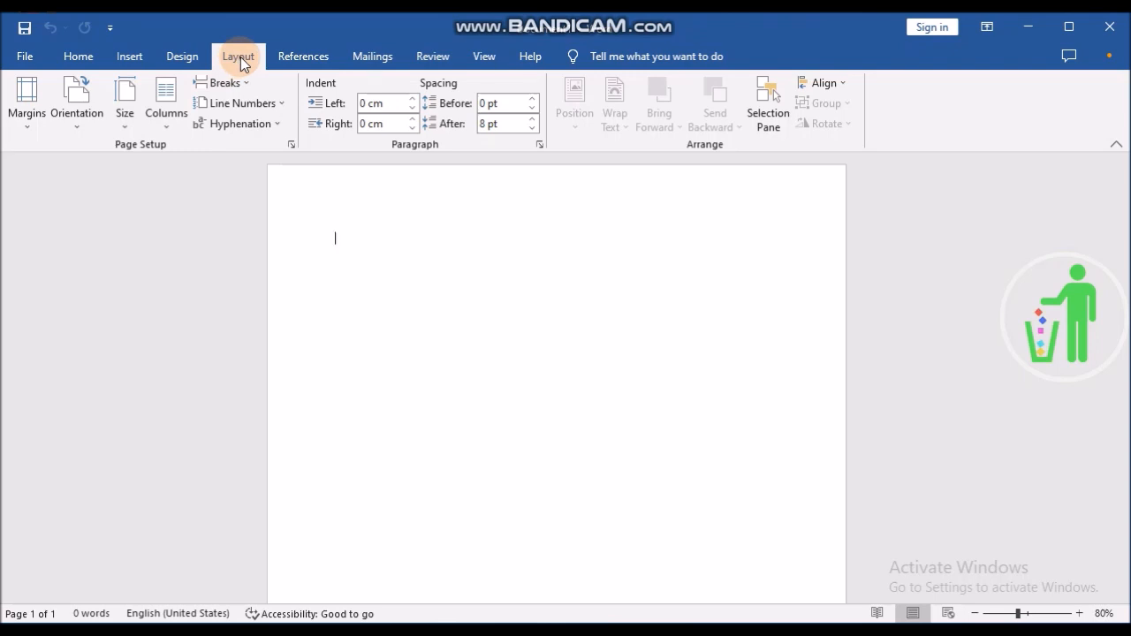
{"action": "left_click", "coordinate": [130, 130]}
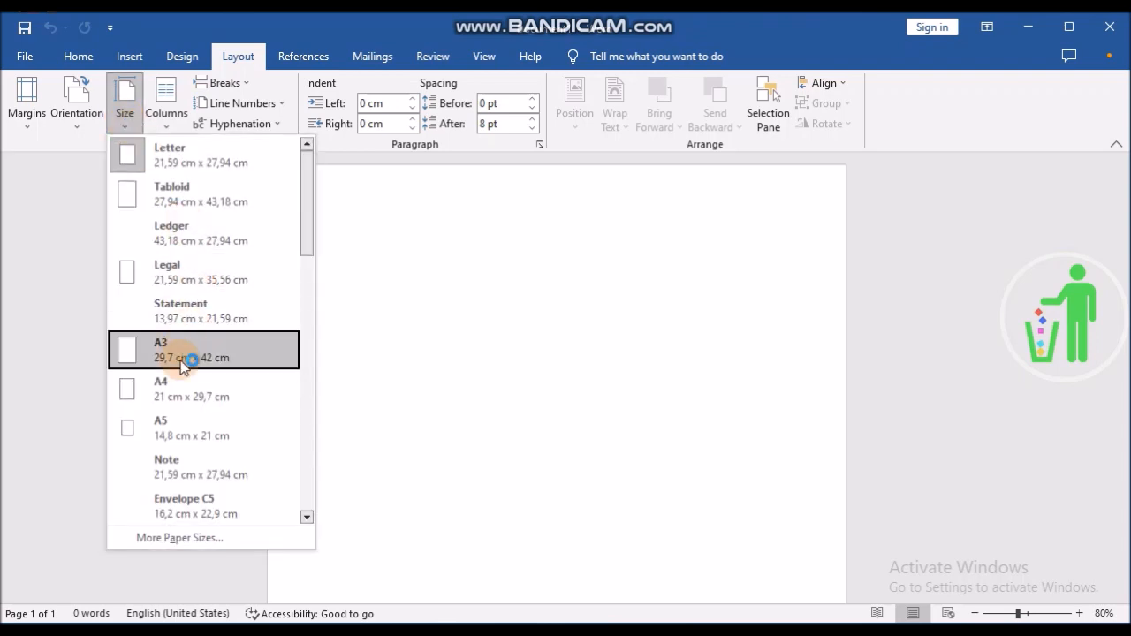
{"action": "left_click", "coordinate": [180, 398]}
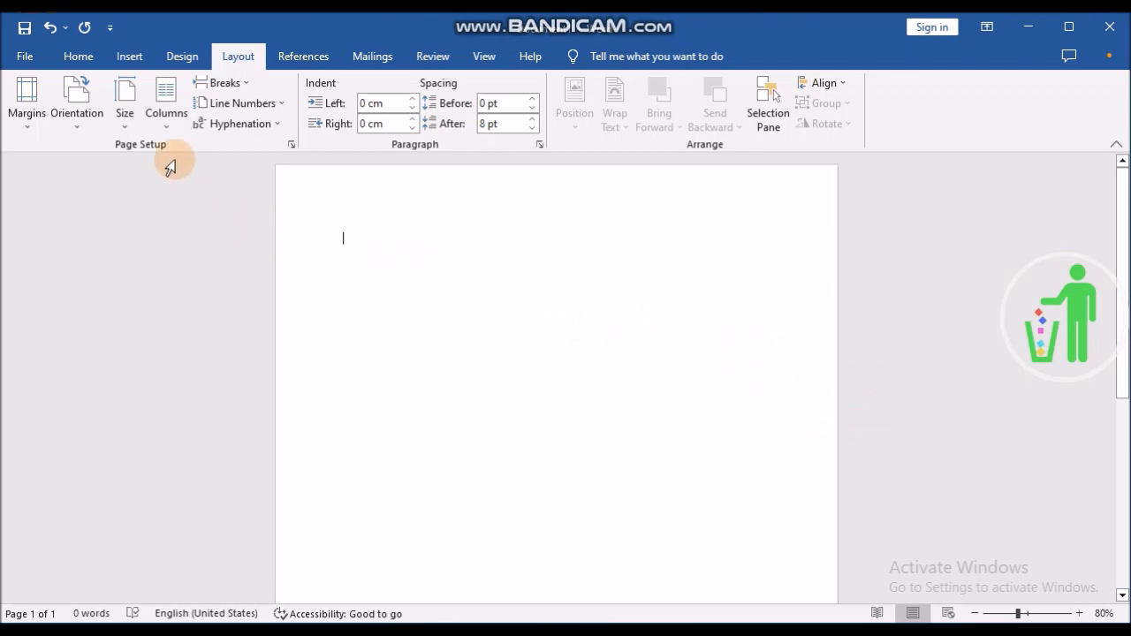
{"action": "left_click", "coordinate": [85, 109]}
{"action": "left_click", "coordinate": [93, 195]}
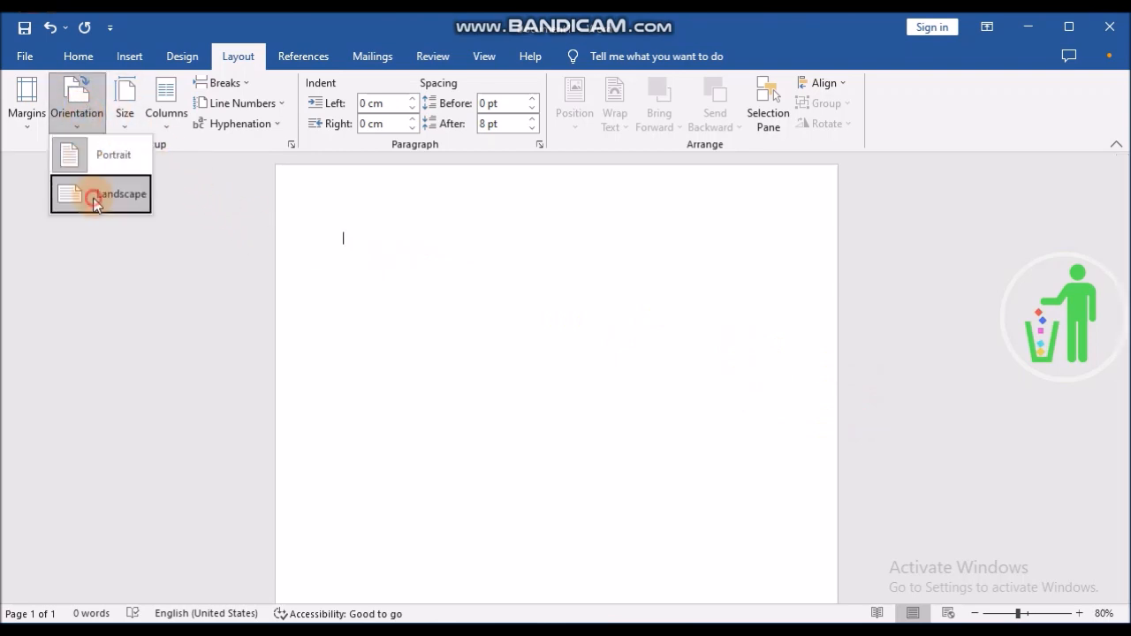
Step: Draw a flowchart decision diamond about 5.8 cm high and 5 cm wide near the middle of the page
{"action": "left_click", "coordinate": [976, 613]}
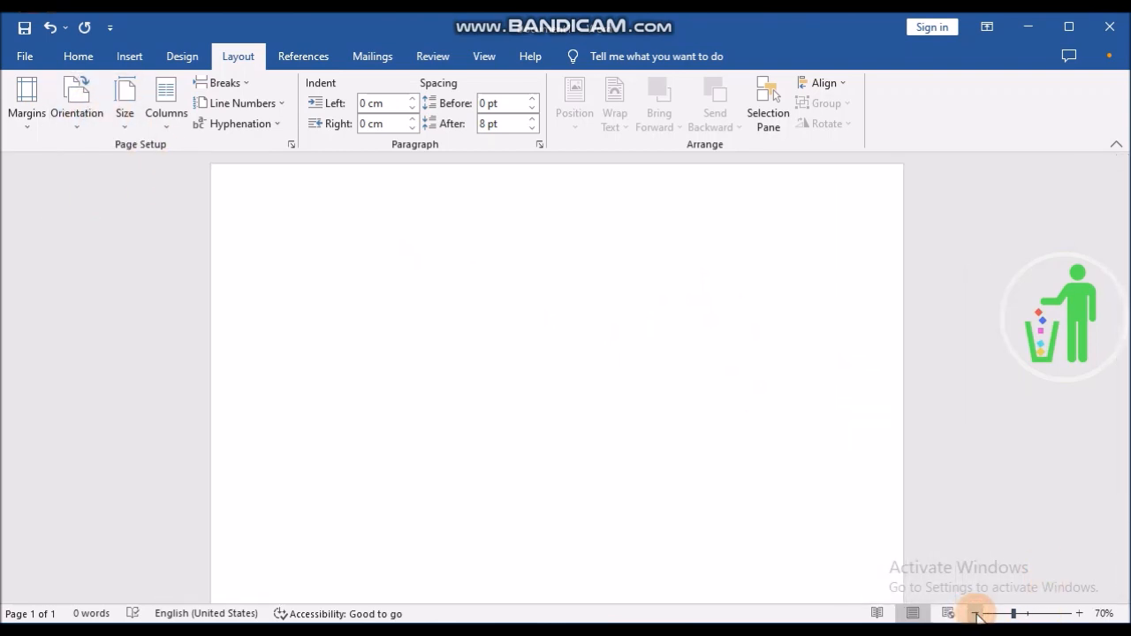
{"action": "left_click", "coordinate": [977, 613]}
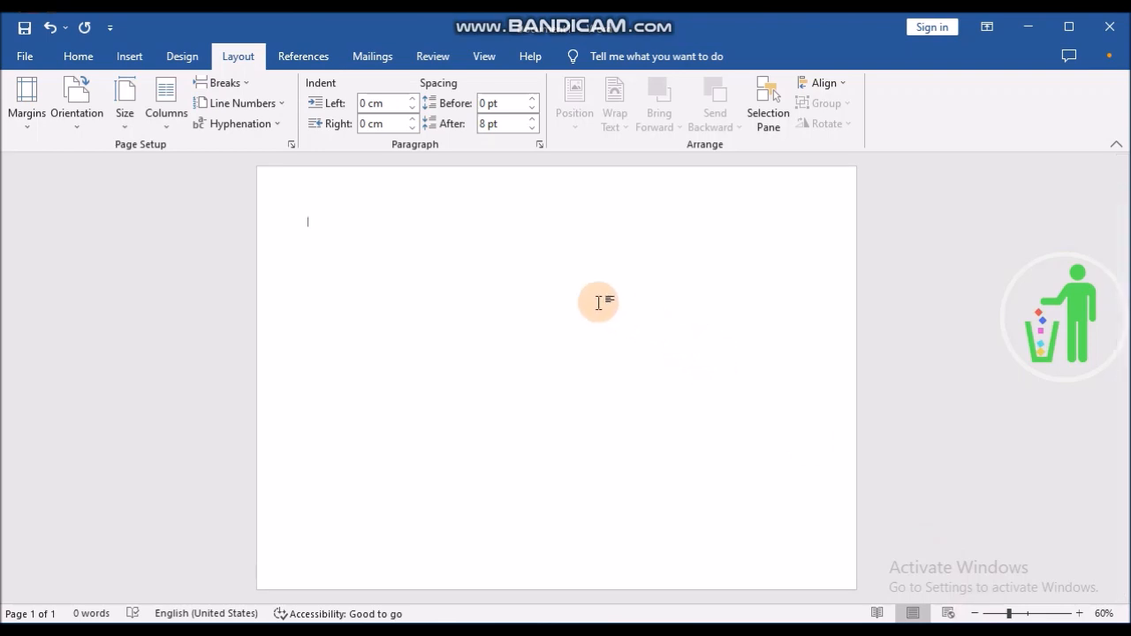
{"action": "left_click", "coordinate": [129, 58]}
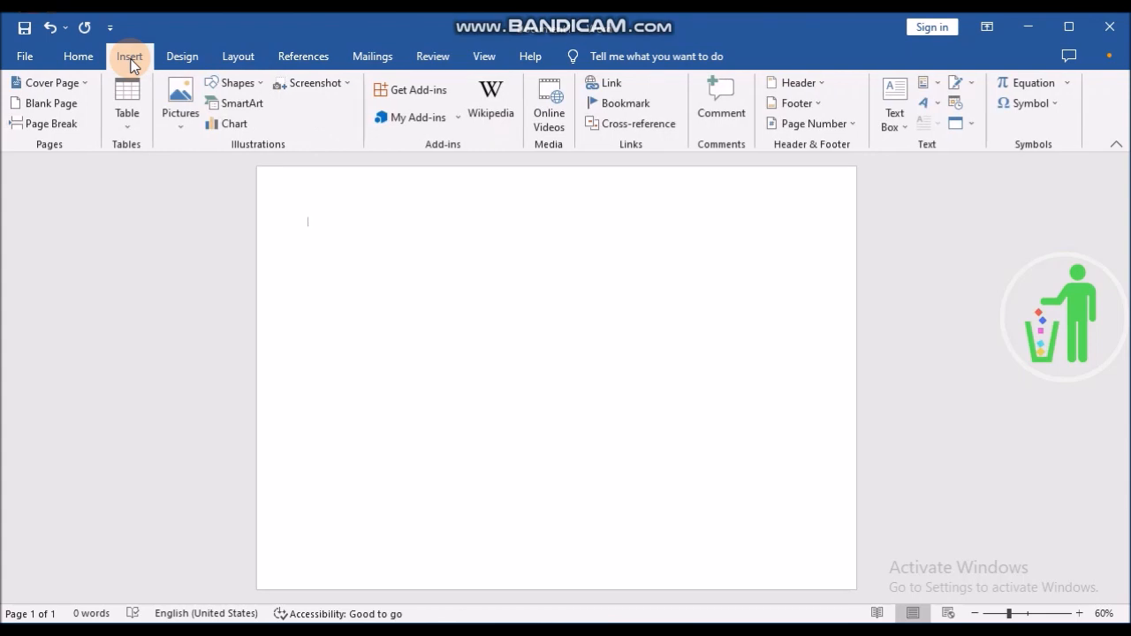
{"action": "left_click", "coordinate": [233, 88]}
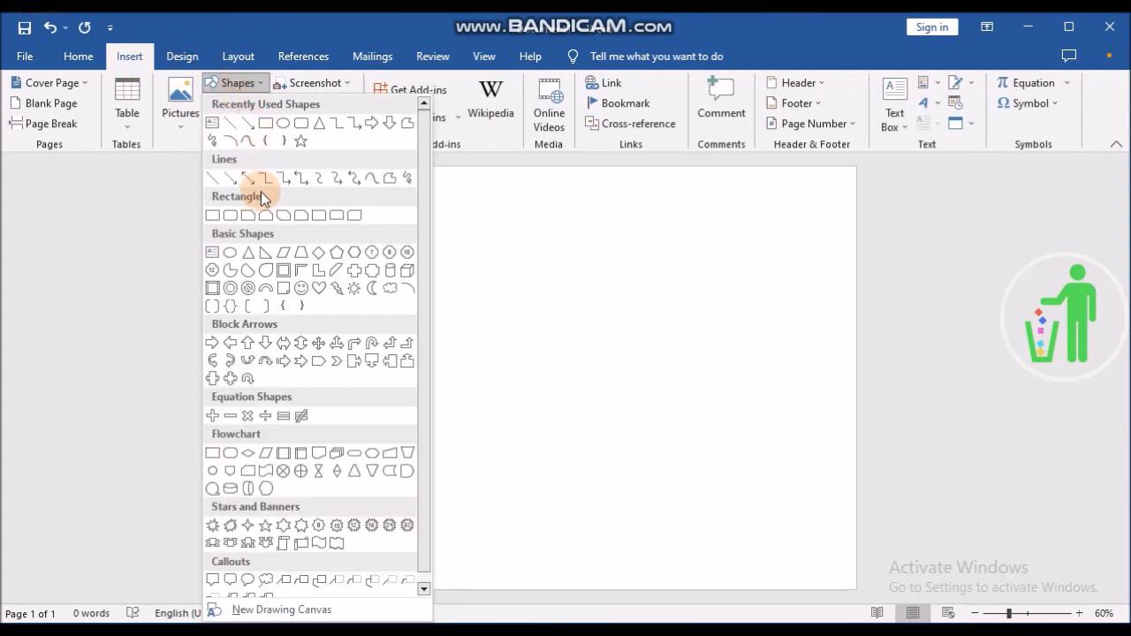
{"action": "left_click", "coordinate": [249, 453]}
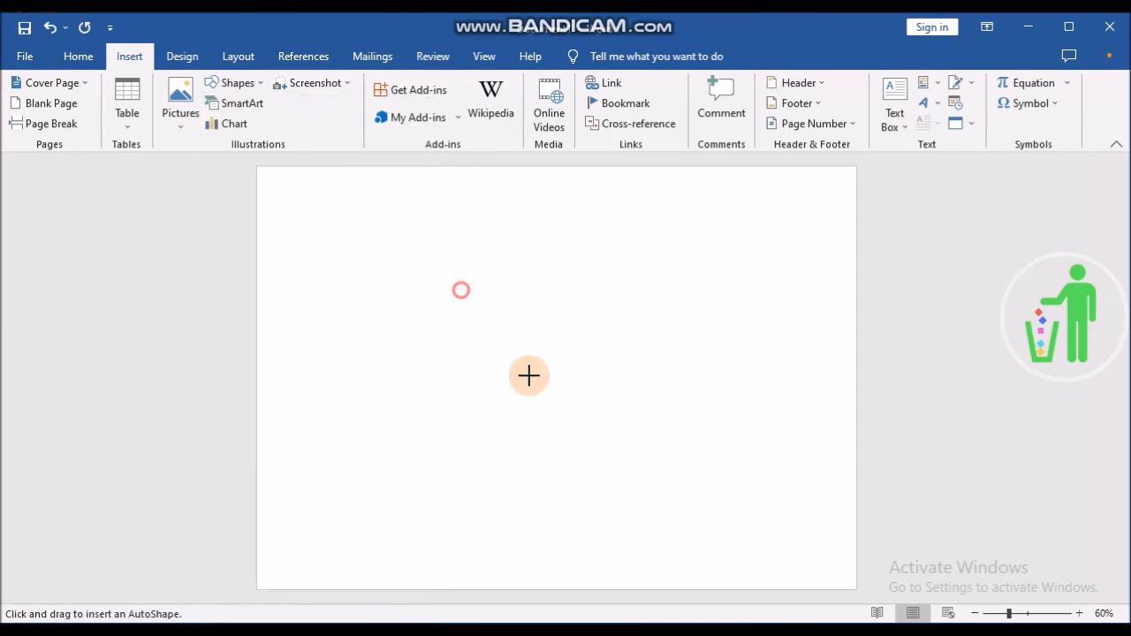
{"action": "left_click_drag", "start_coordinate": [460, 288], "coordinate": [561, 408]}
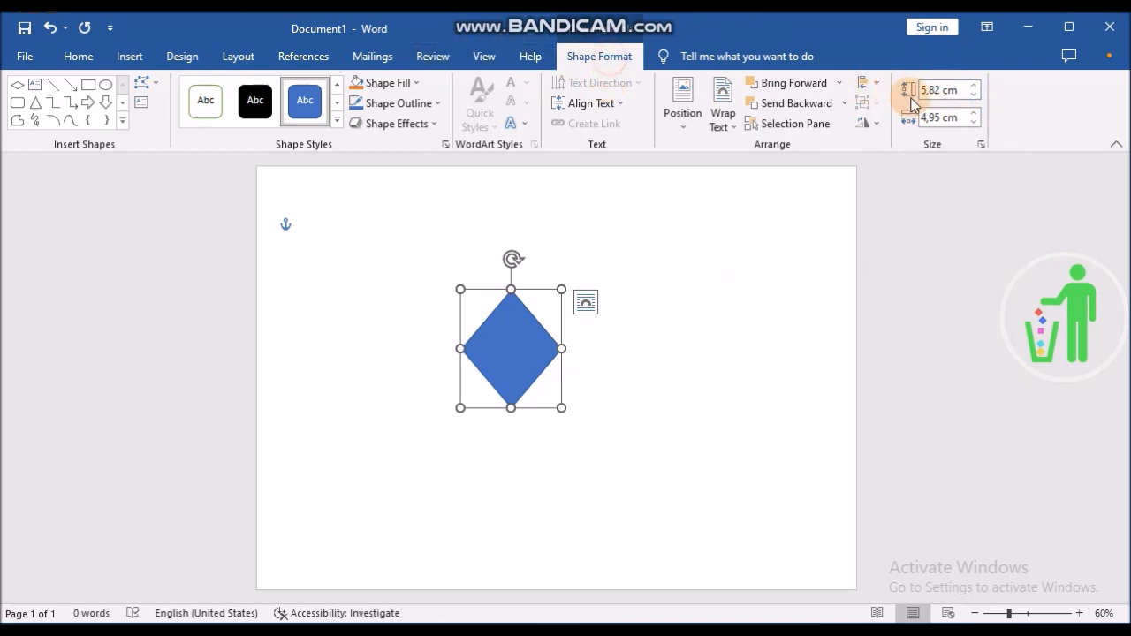
Step: Set the diamond's height and width to 5 cm each, and move it slightly left and down on the page
{"action": "left_click", "coordinate": [940, 90]}
{"action": "left_click_drag", "start_coordinate": [943, 88], "coordinate": [913, 93]}
{"action": "type", "text": "5"}
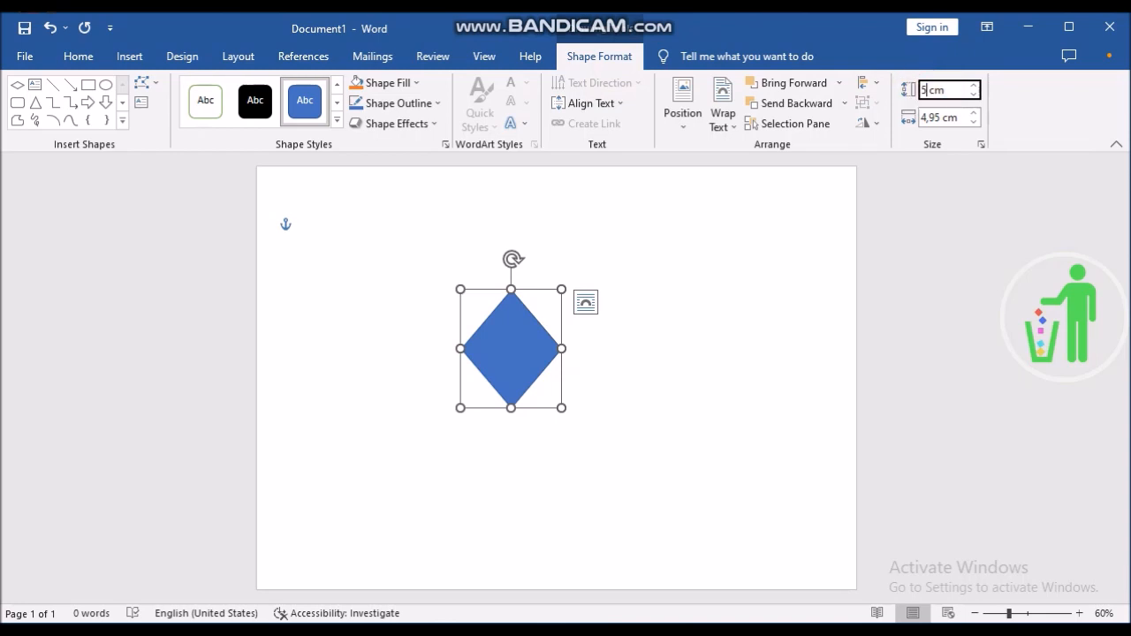
{"action": "left_click", "coordinate": [922, 120]}
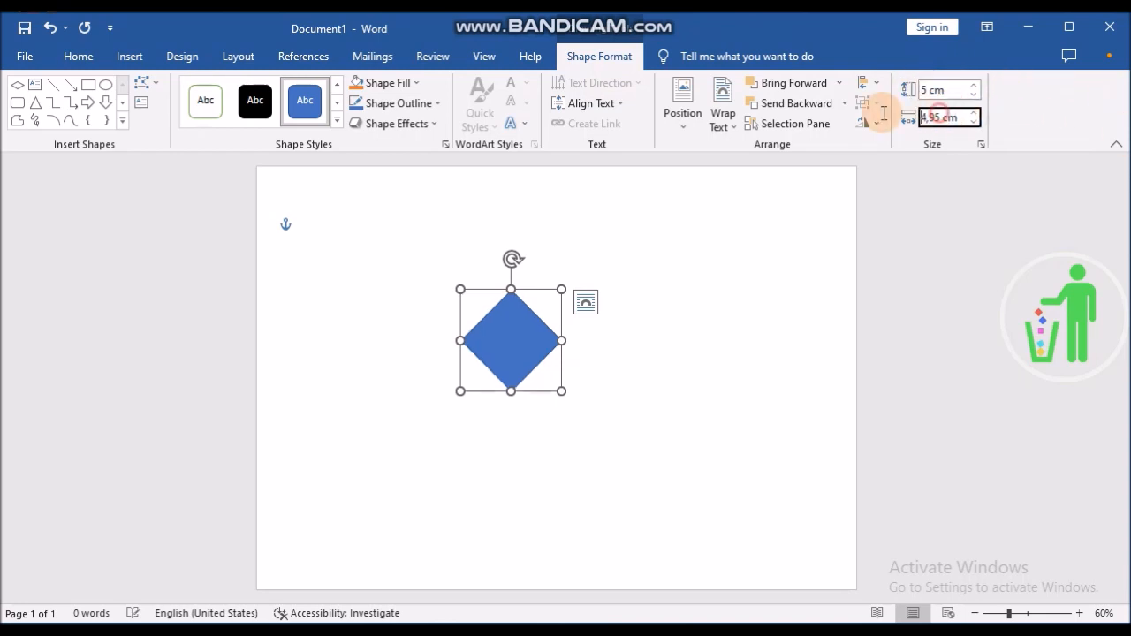
{"action": "left_click_drag", "start_coordinate": [922, 118], "coordinate": [936, 115]}
{"action": "type", "text": "5"}
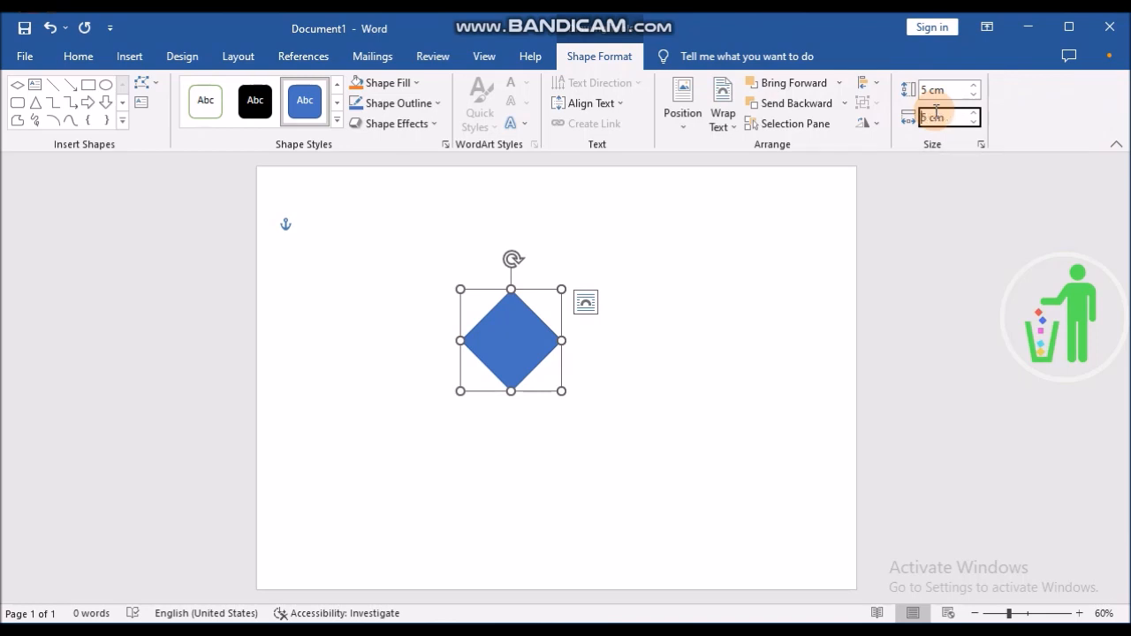
{"action": "type", "text": "54"}
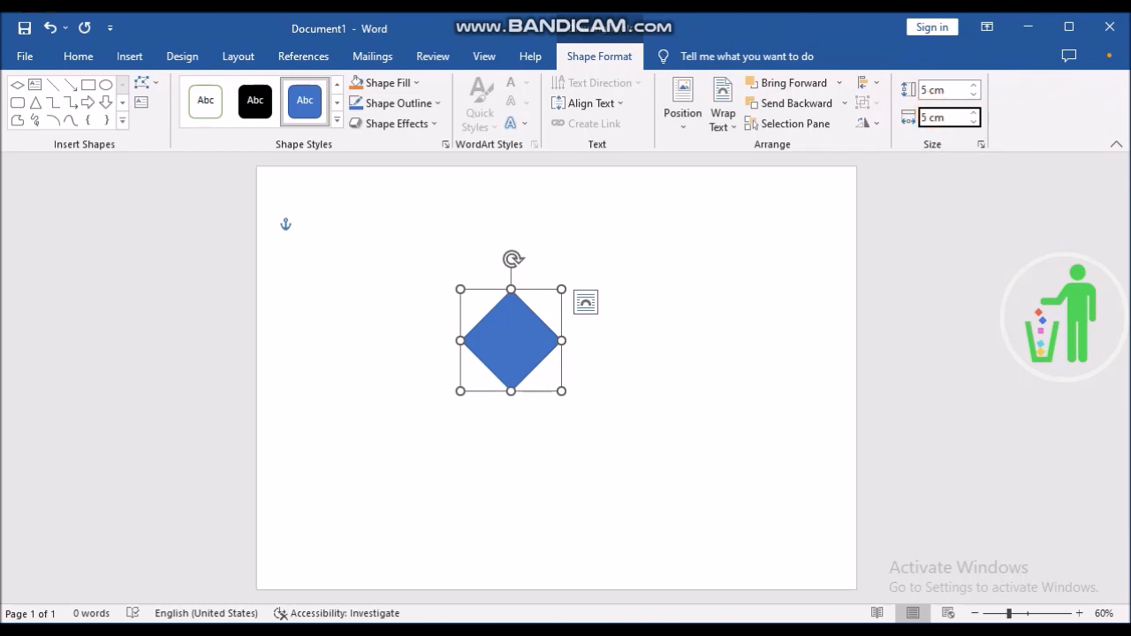
{"action": "key", "text": "Return"}
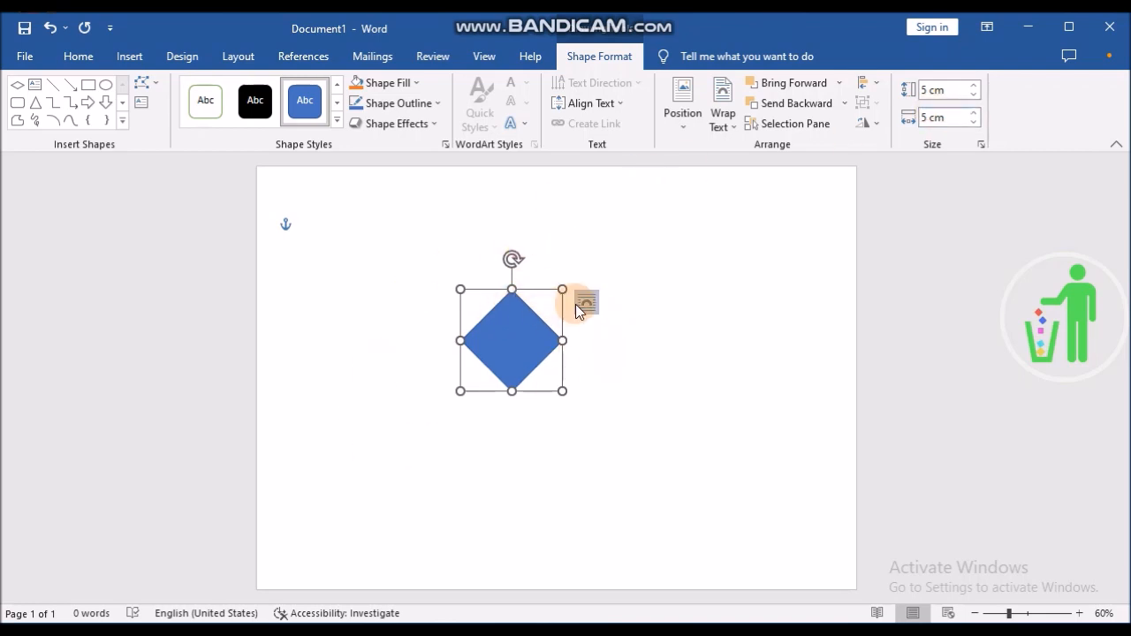
{"action": "left_click", "coordinate": [598, 387]}
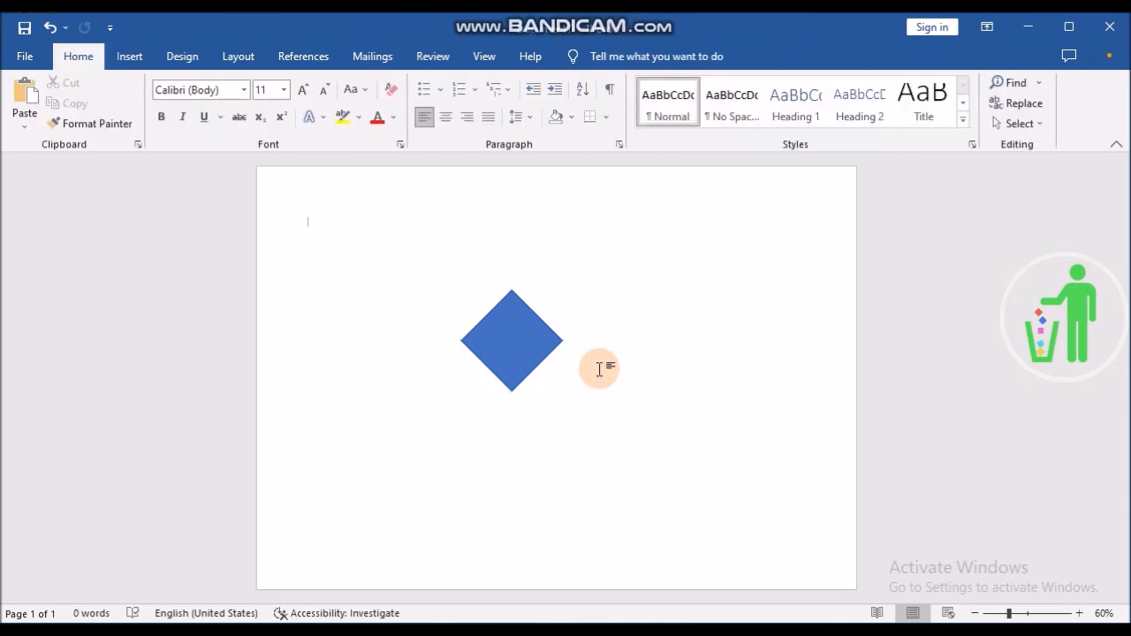
{"action": "left_click_drag", "start_coordinate": [519, 351], "coordinate": [472, 370]}
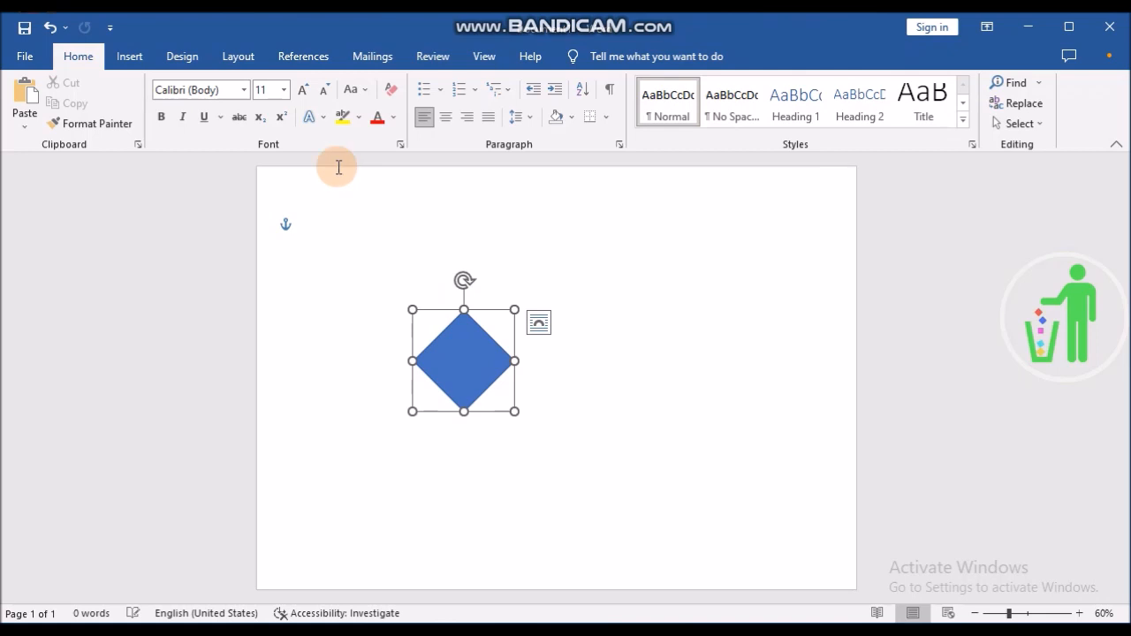
Step: Draw an isosceles triangle about 3 cm high and 4.9 cm wide to the right of the diamond
{"action": "left_click", "coordinate": [132, 58]}
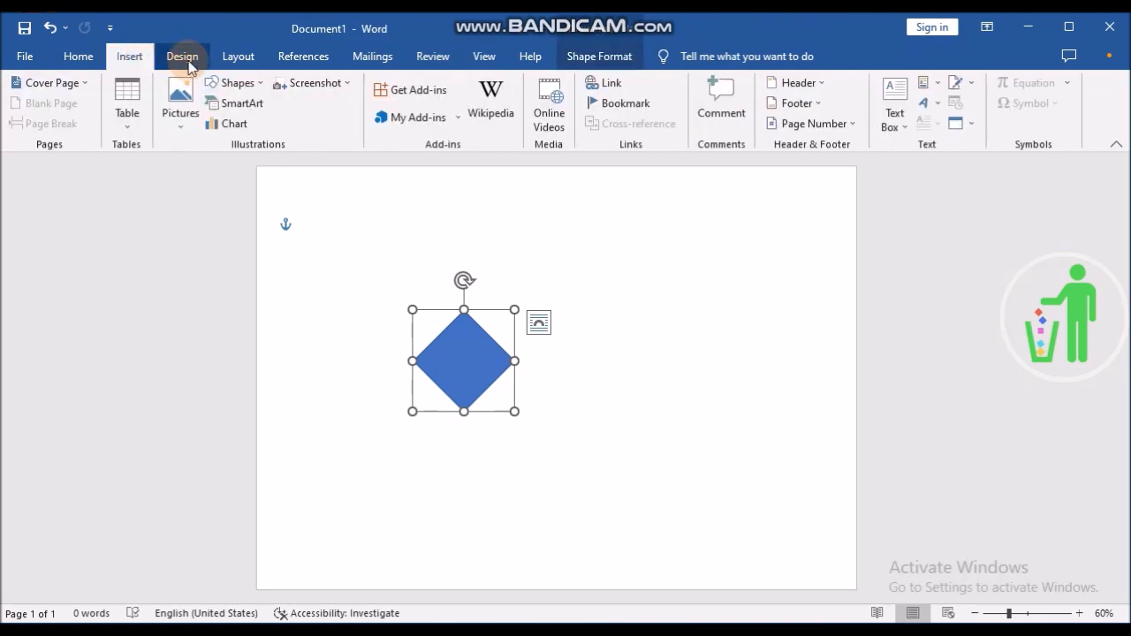
{"action": "left_click", "coordinate": [245, 83]}
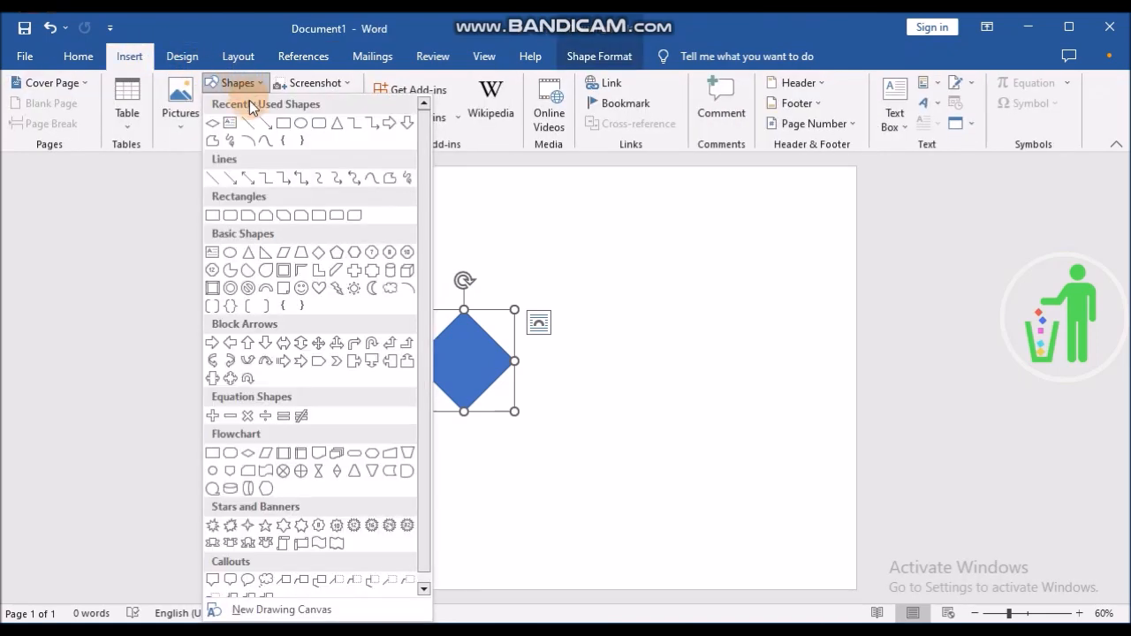
{"action": "left_click", "coordinate": [252, 250]}
{"action": "left_click_drag", "start_coordinate": [591, 321], "coordinate": [692, 383]}
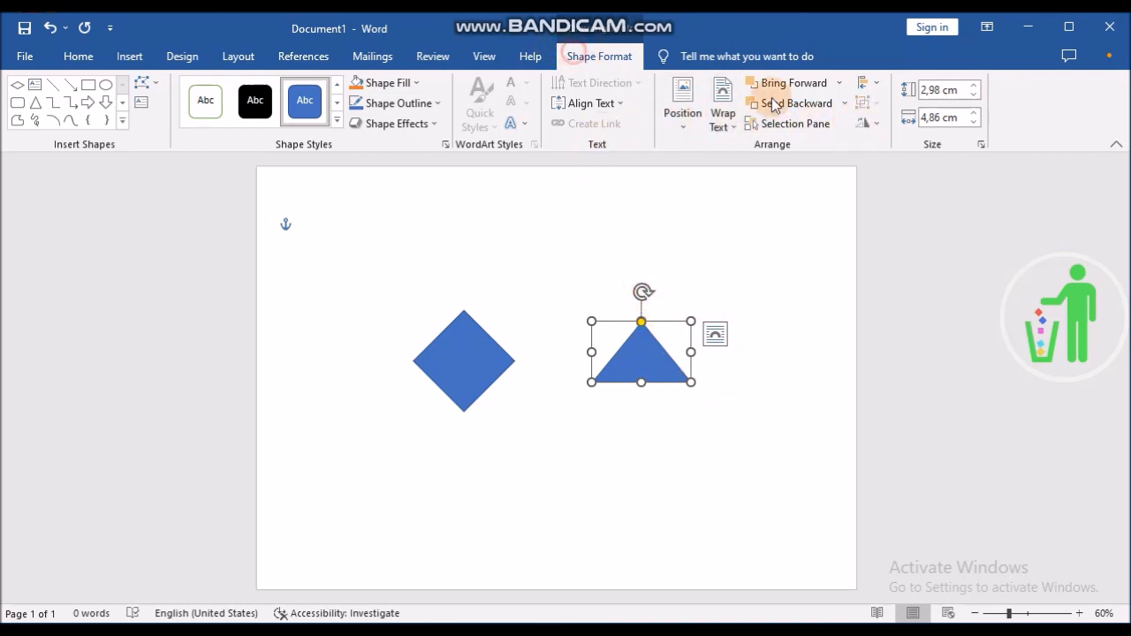
Step: Rotate the triangle right 90° and move it close to the diamond's right corner
{"action": "left_click", "coordinate": [870, 125]}
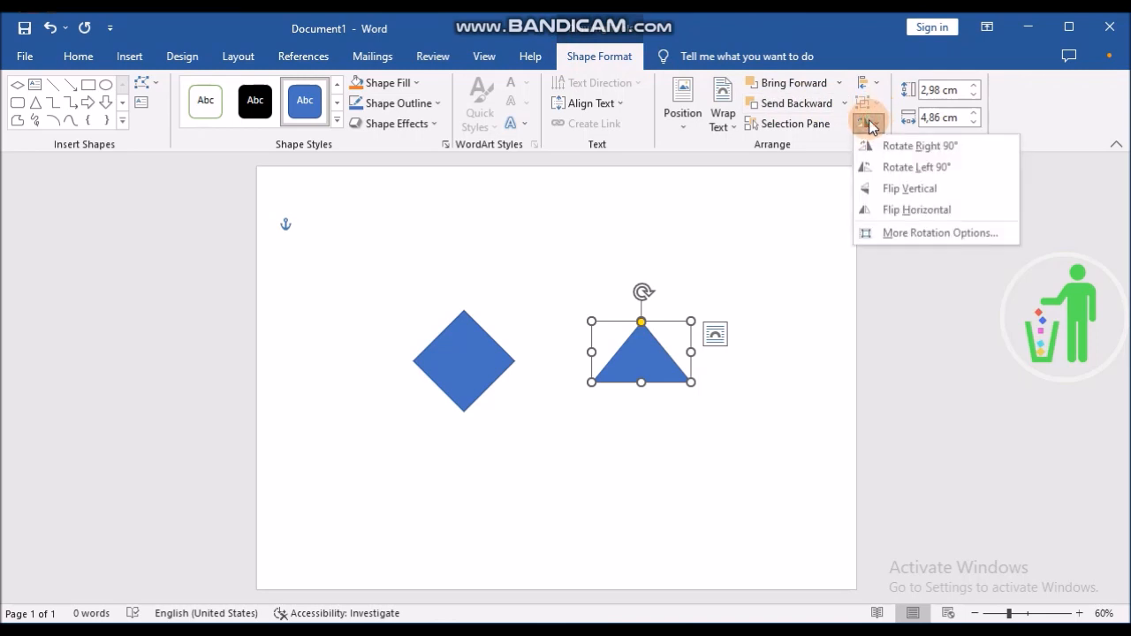
{"action": "left_click", "coordinate": [882, 147]}
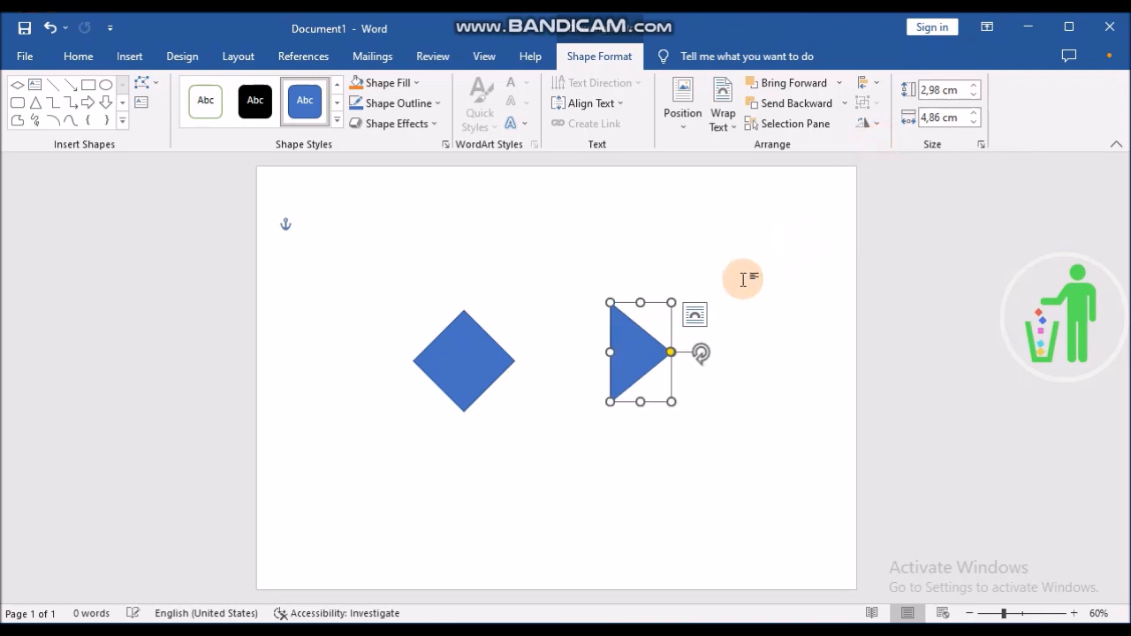
{"action": "left_click", "coordinate": [651, 353]}
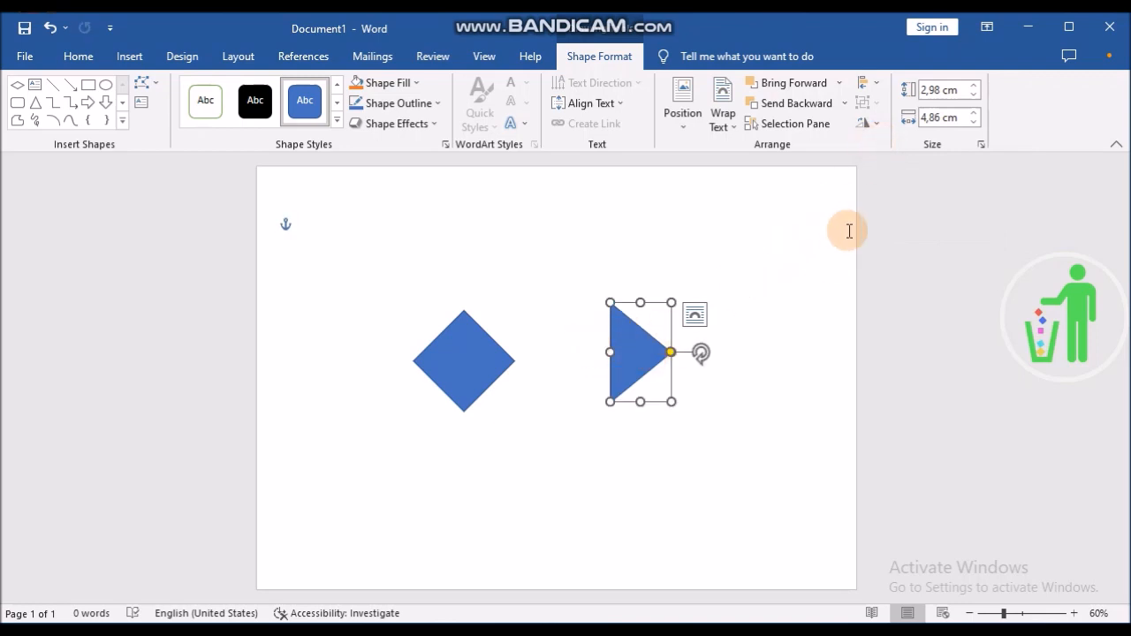
{"action": "left_click_drag", "start_coordinate": [617, 334], "coordinate": [535, 349]}
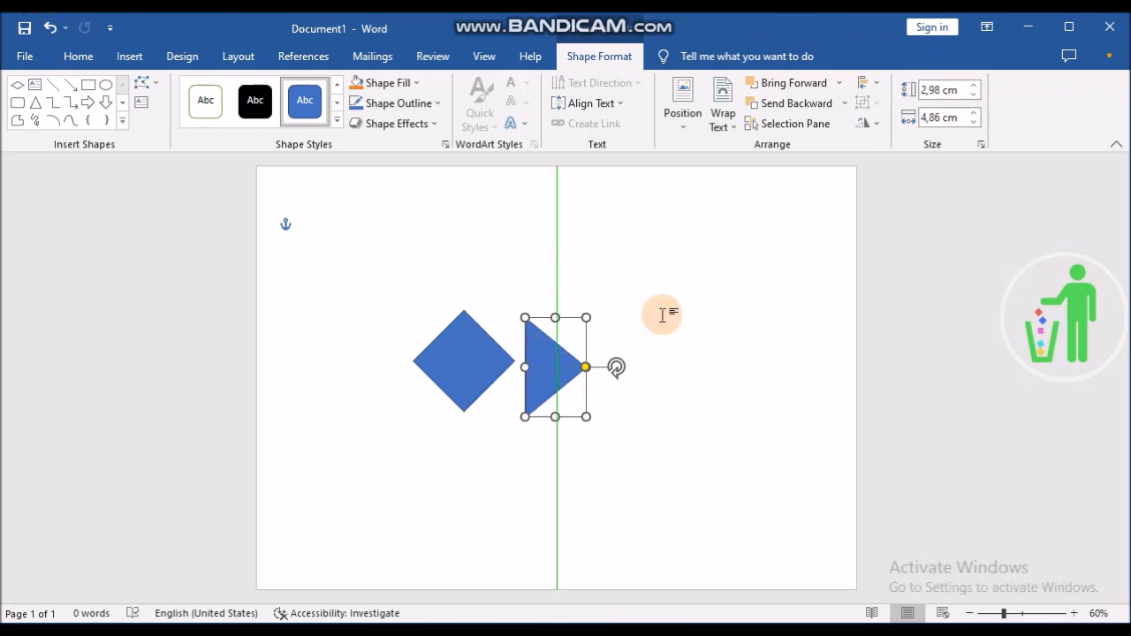
Step: Set the triangle's height to 3 cm and its width to 5 cm
{"action": "left_click", "coordinate": [943, 90]}
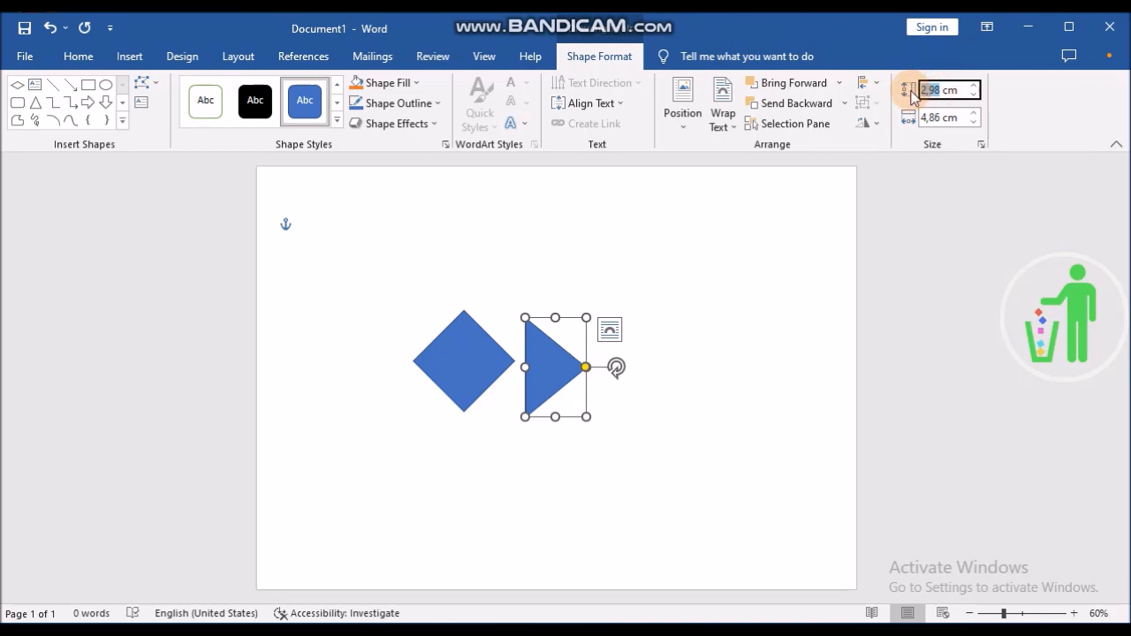
{"action": "type", "text": "3"}
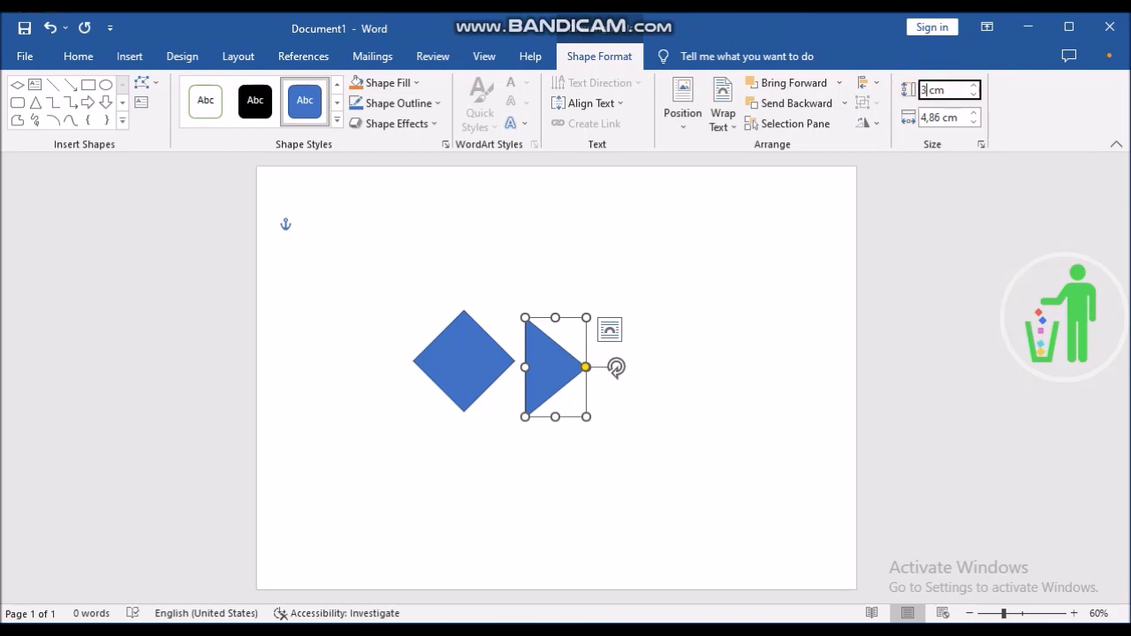
{"action": "left_click", "coordinate": [911, 91]}
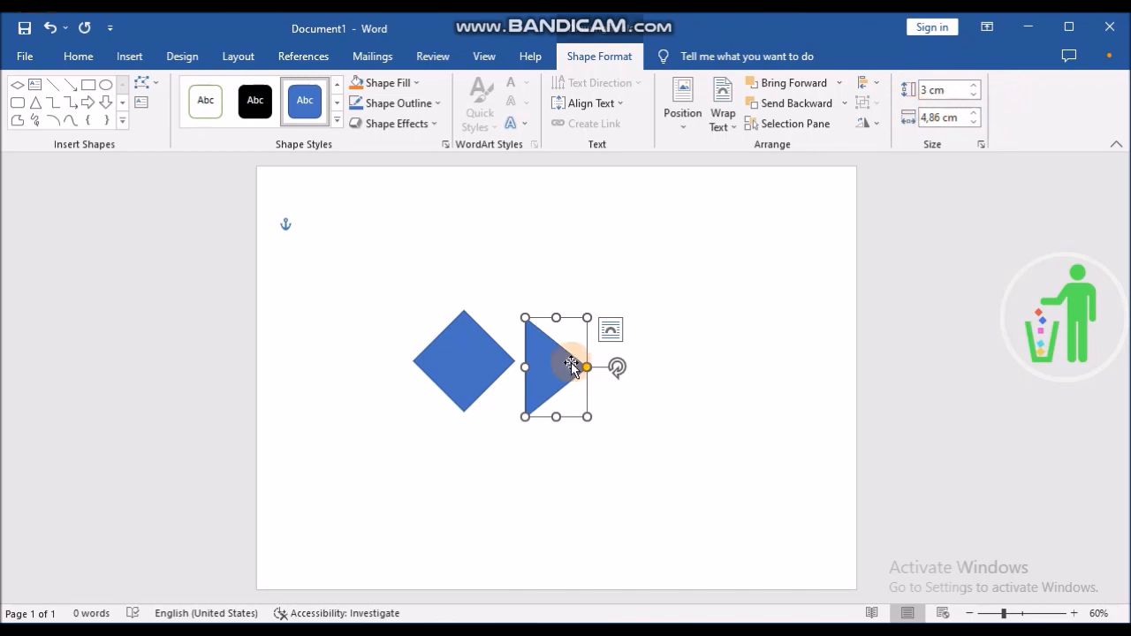
{"action": "double_click", "coordinate": [942, 116]}
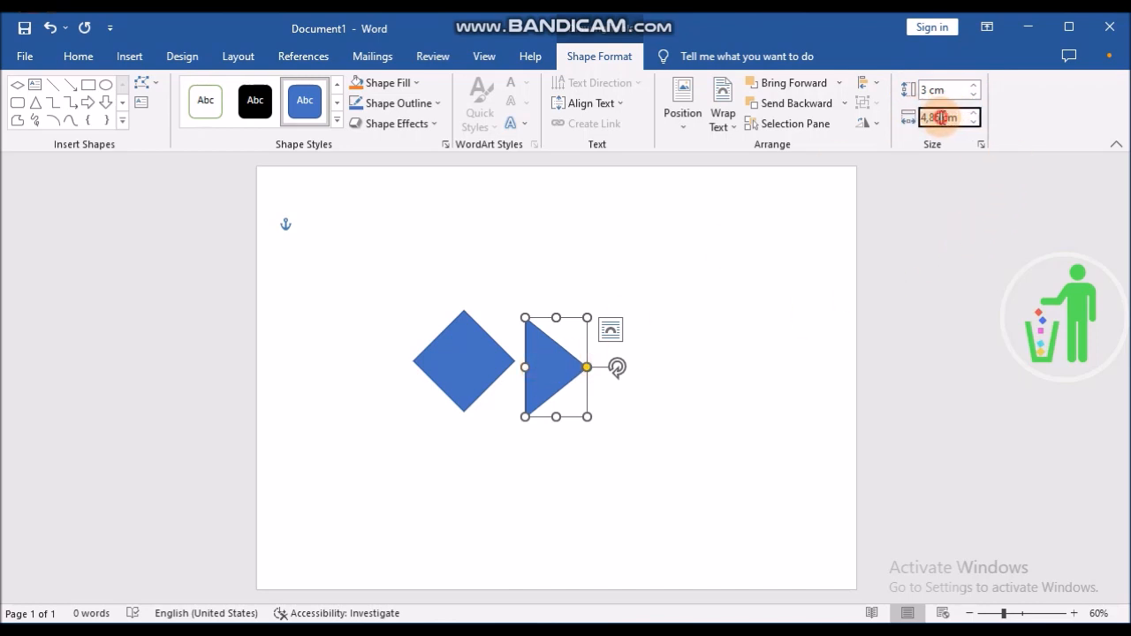
{"action": "left_click", "coordinate": [910, 116]}
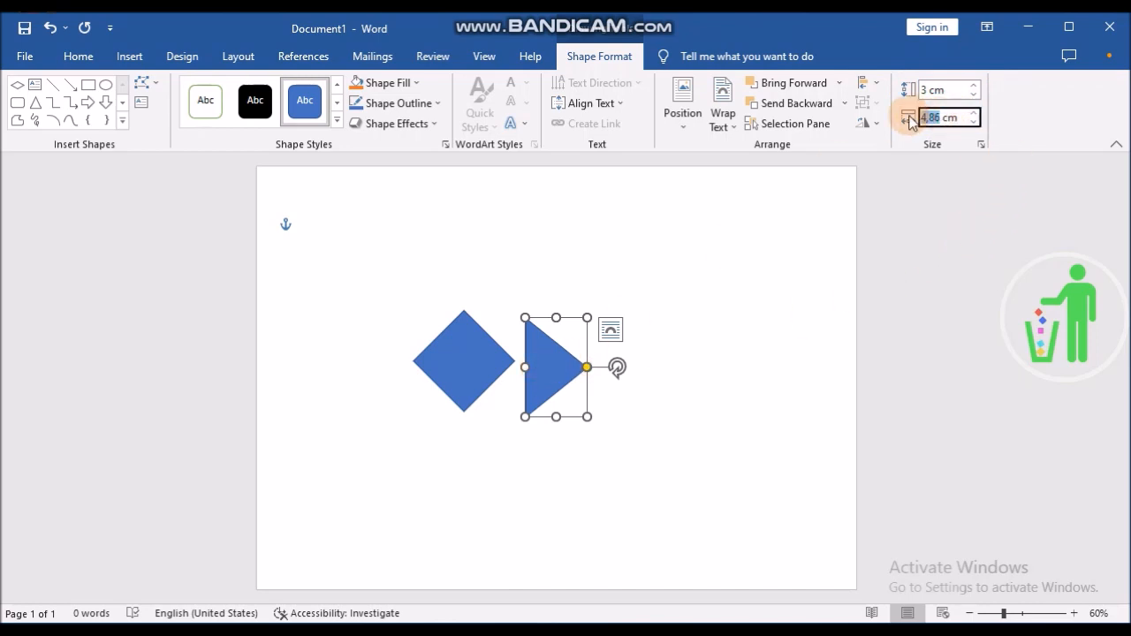
{"action": "type", "text": "5"}
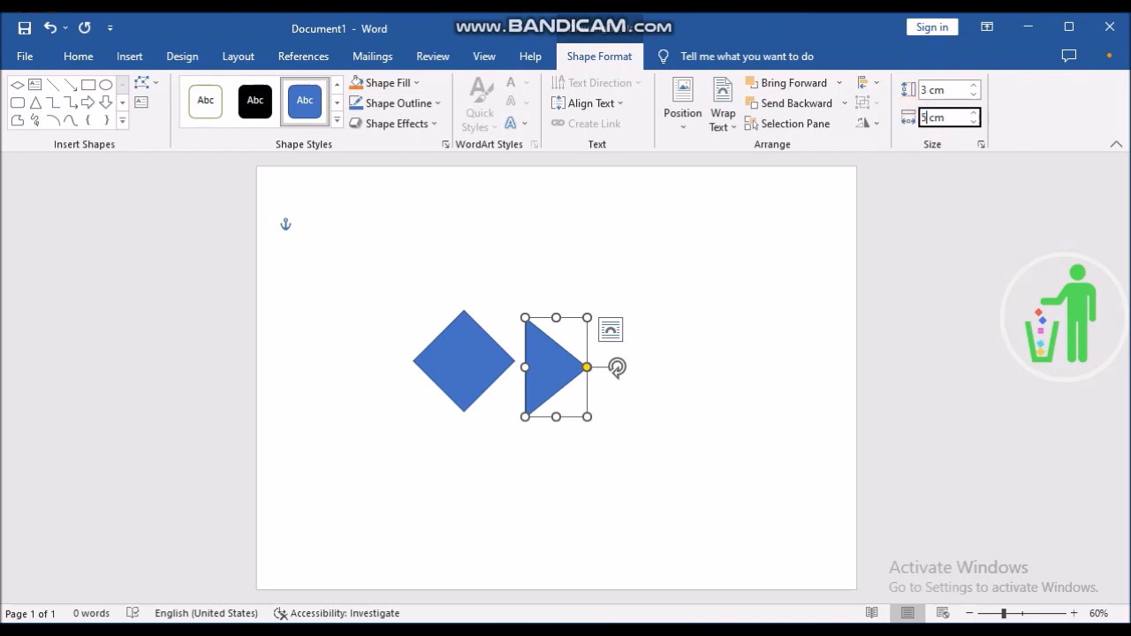
{"action": "left_click", "coordinate": [910, 119]}
Step: Lay the triangle over the diamond's right half to compare their sizes, and move it clear to the right
{"action": "left_click_drag", "start_coordinate": [548, 368], "coordinate": [490, 360]}
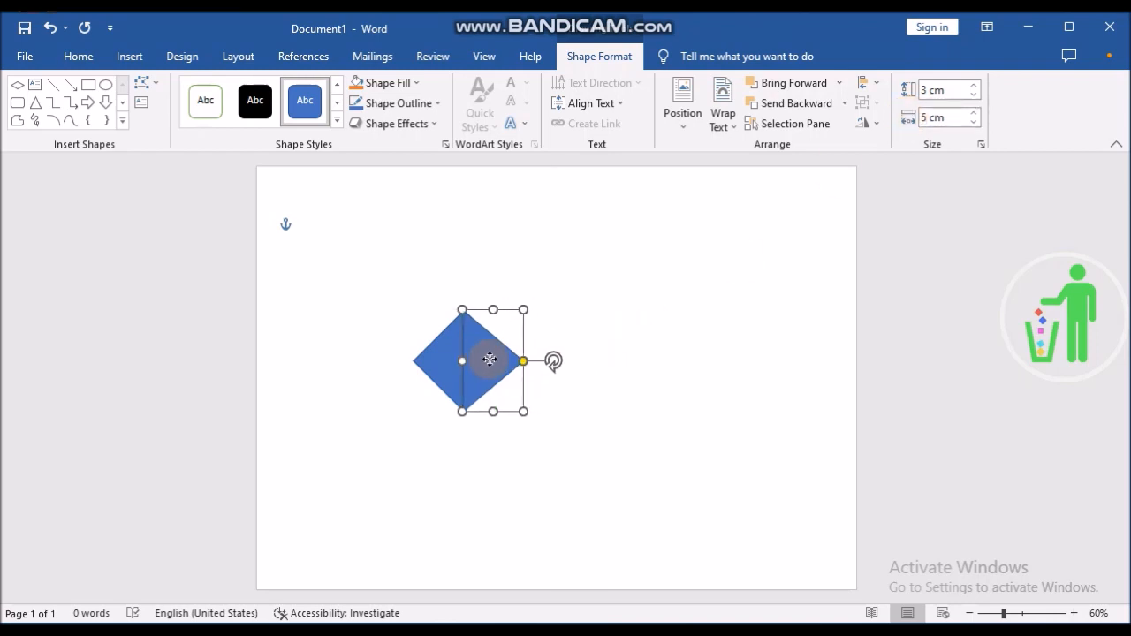
{"action": "left_click", "coordinate": [642, 313]}
{"action": "left_click_drag", "start_coordinate": [540, 365], "coordinate": [576, 362]}
{"action": "left_click", "coordinate": [596, 338]}
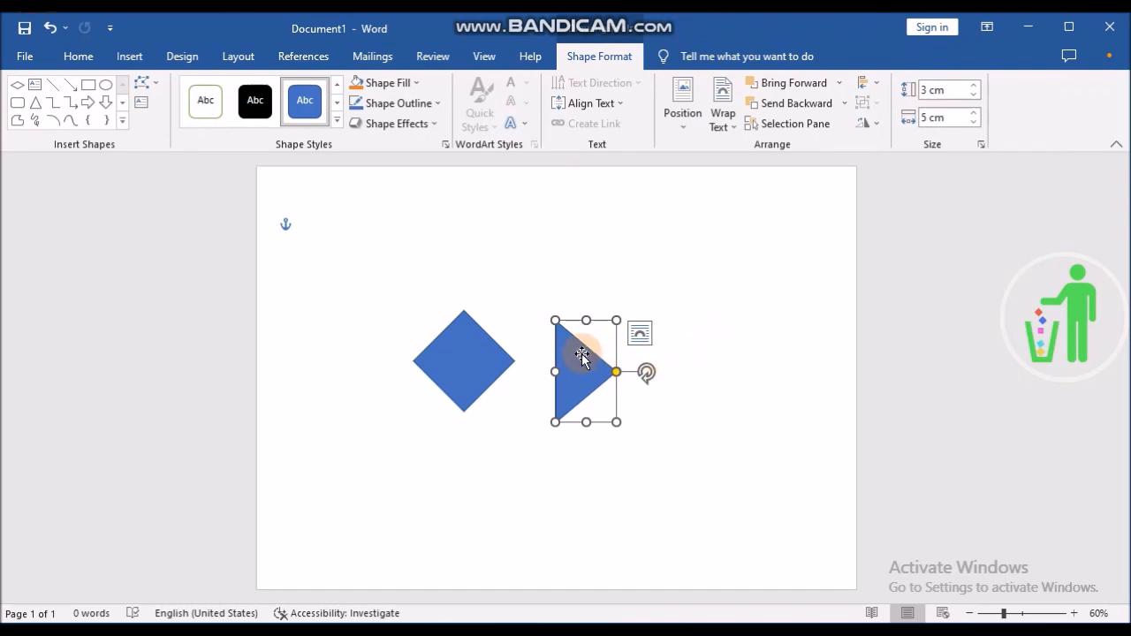
{"action": "left_click_drag", "start_coordinate": [593, 372], "coordinate": [670, 374]}
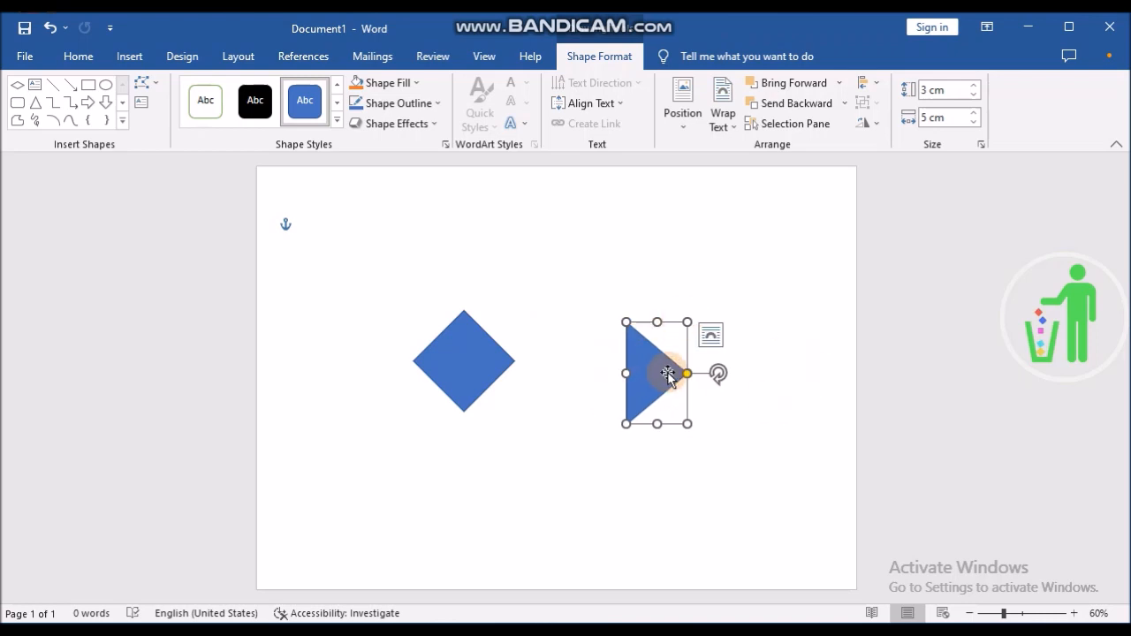
{"action": "left_click", "coordinate": [927, 116]}
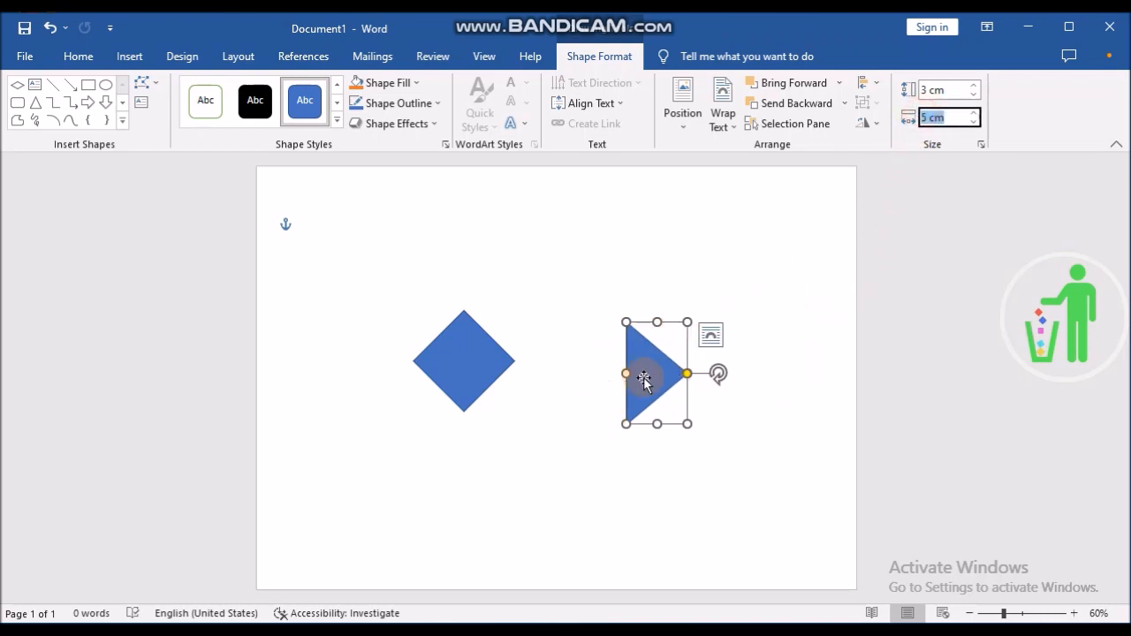
{"action": "left_click", "coordinate": [930, 117]}
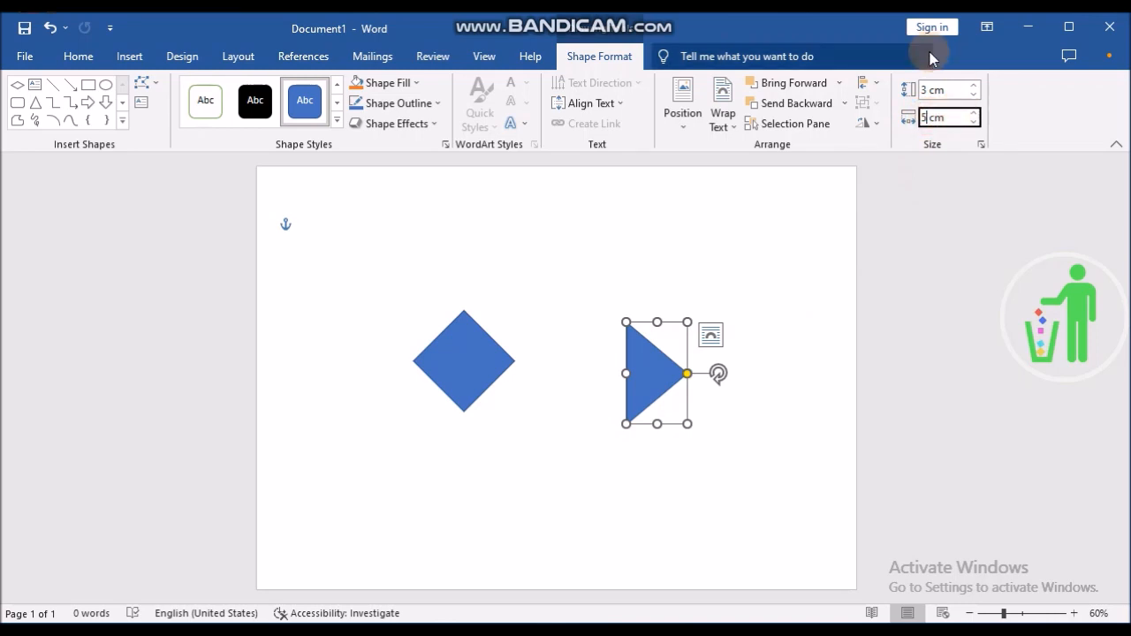
{"action": "key", "text": "BackSpace"}
{"action": "type", "text": "0"}
{"action": "key", "text": "Return"}
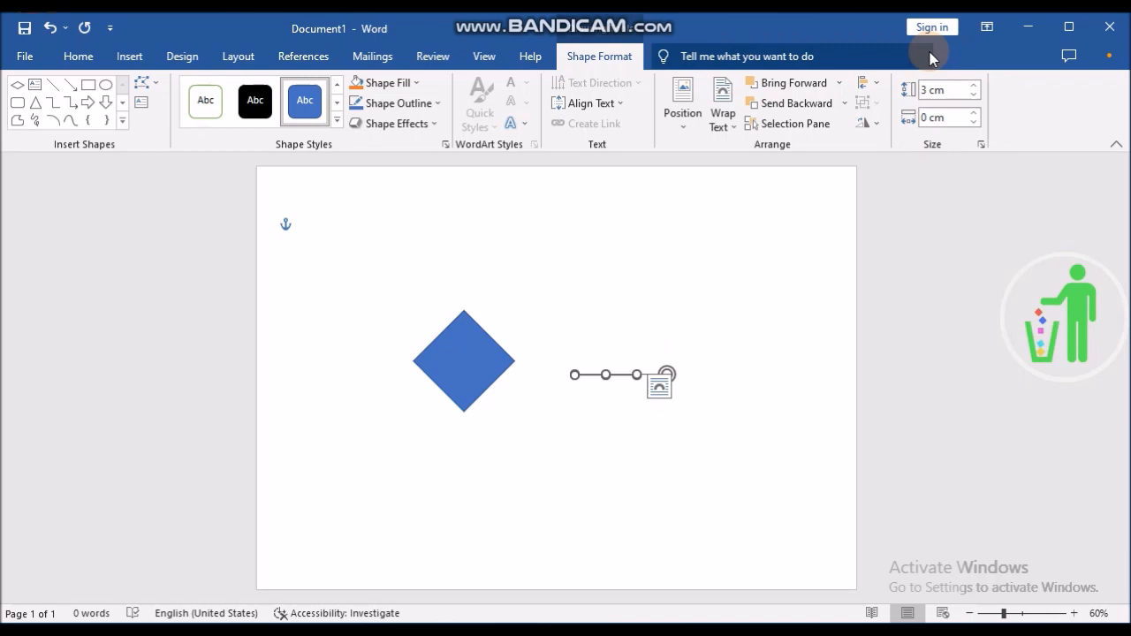
{"action": "key", "text": "ctrl+z"}
Step: Try a width of 3 cm for the triangle, and undo the resize
{"action": "left_click", "coordinate": [937, 115]}
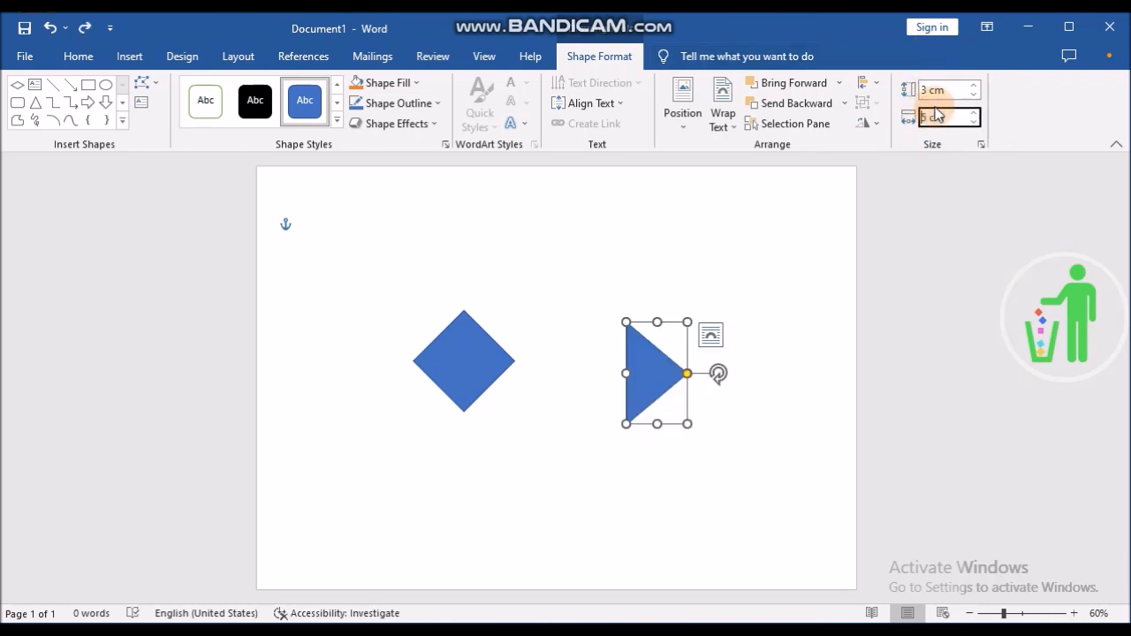
{"action": "type", "text": "3"}
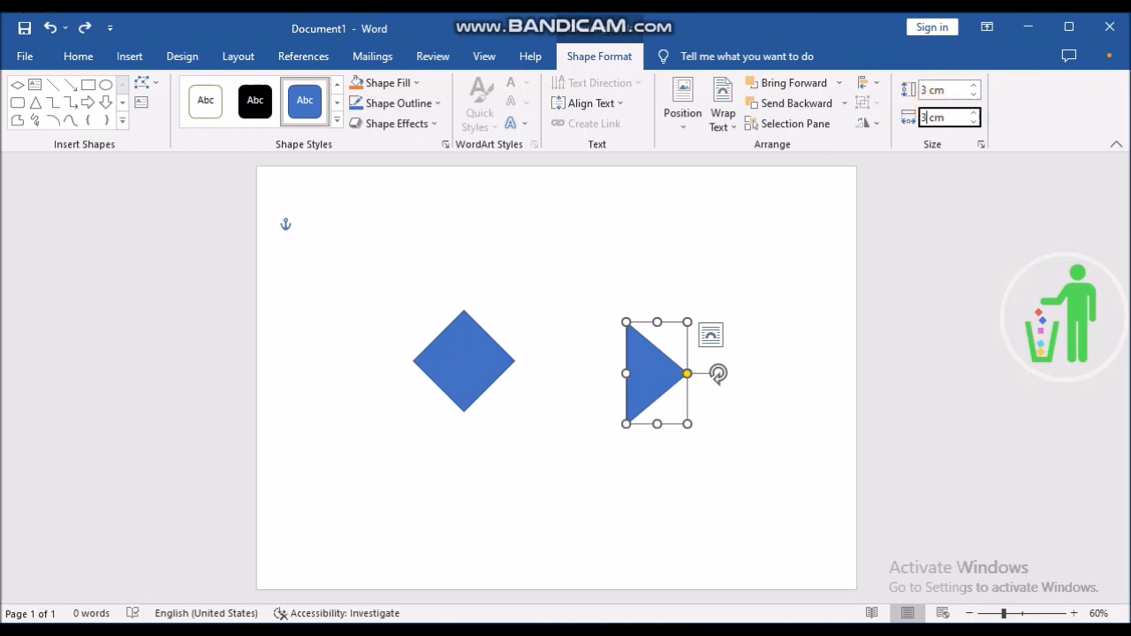
{"action": "key", "text": "Return"}
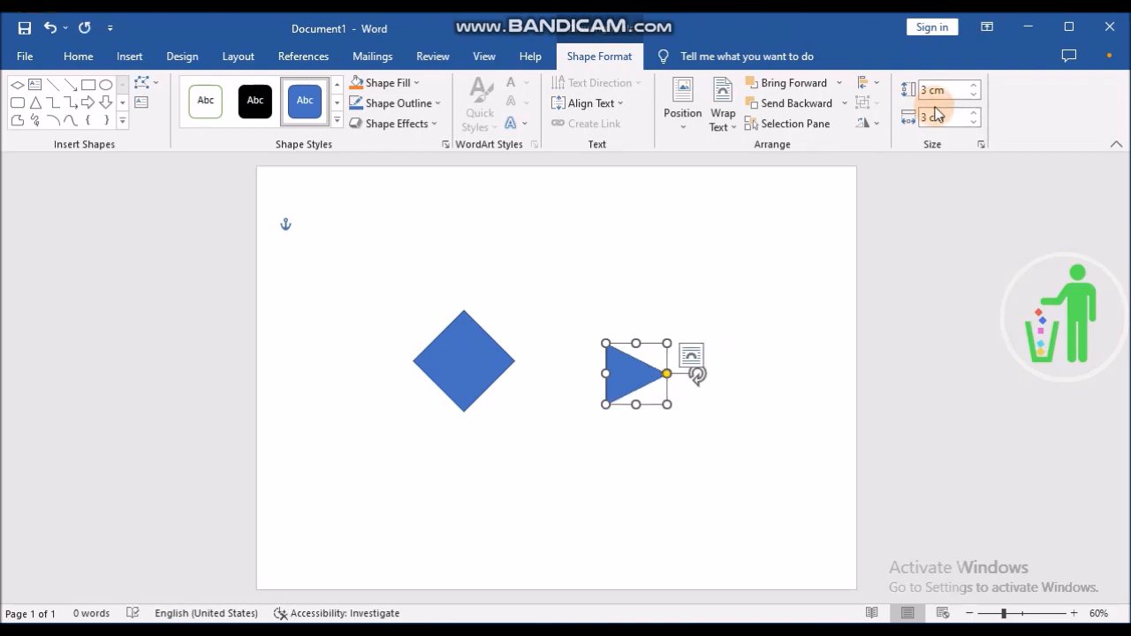
{"action": "left_click", "coordinate": [692, 358]}
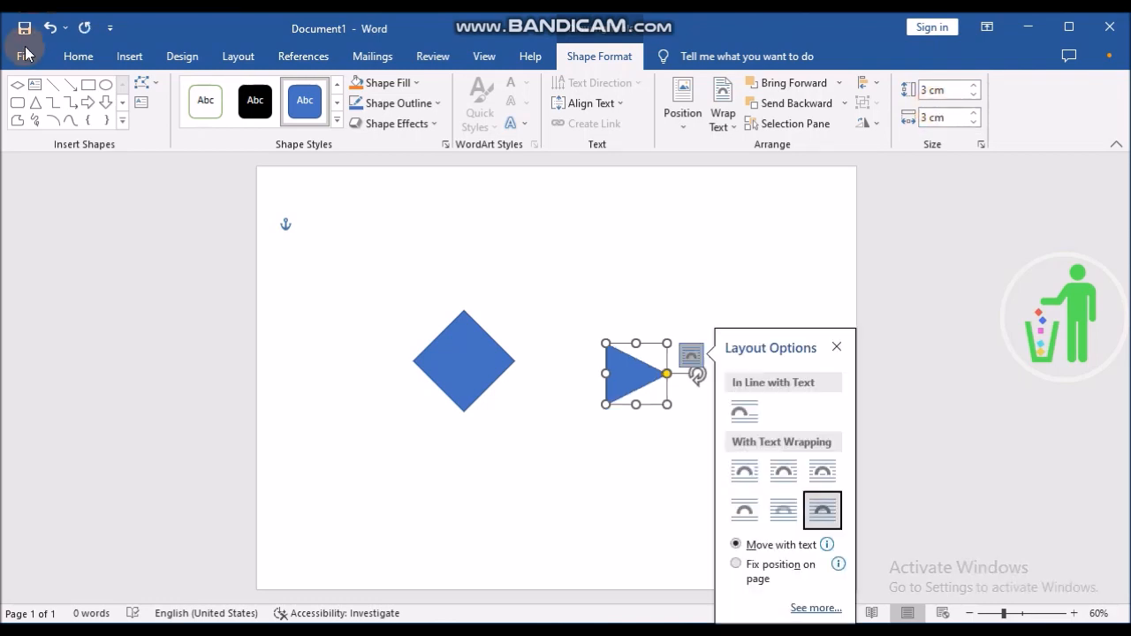
{"action": "left_click", "coordinate": [50, 29]}
{"action": "left_click", "coordinate": [598, 278]}
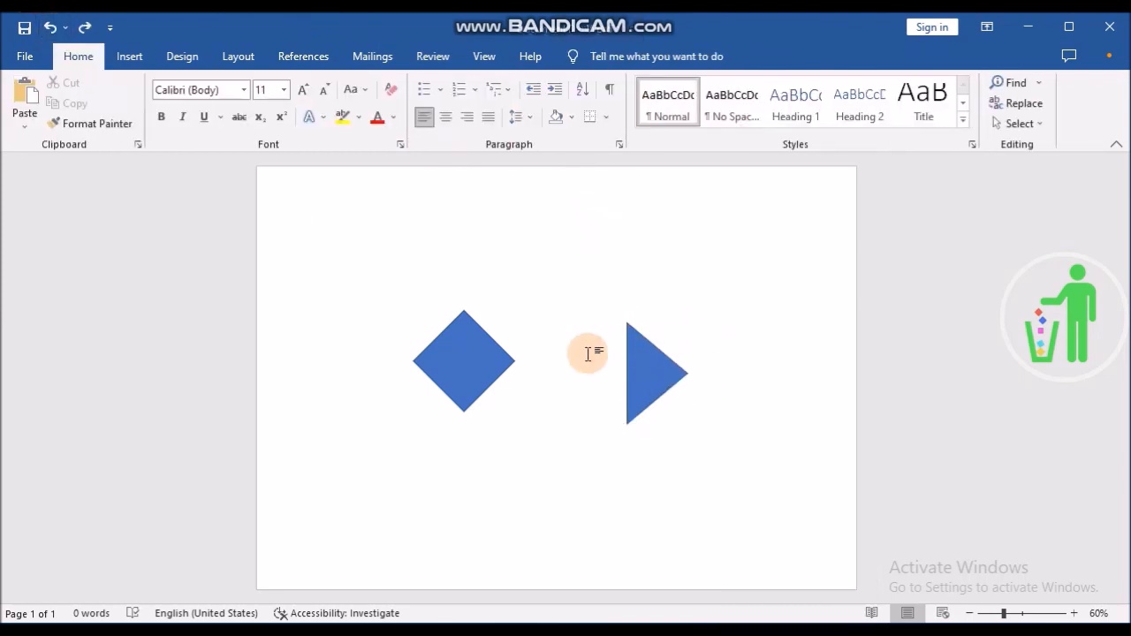
Step: Delete the blue diamond, and select the remaining triangle
{"action": "left_click", "coordinate": [476, 345]}
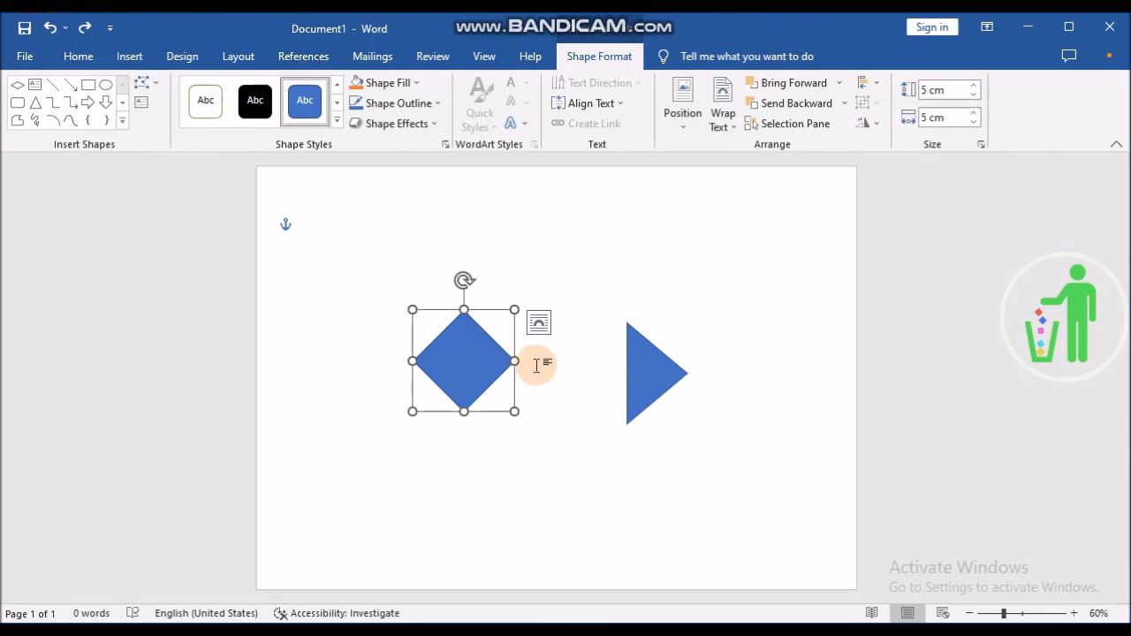
{"action": "key", "text": "Delete"}
{"action": "left_click", "coordinate": [687, 394]}
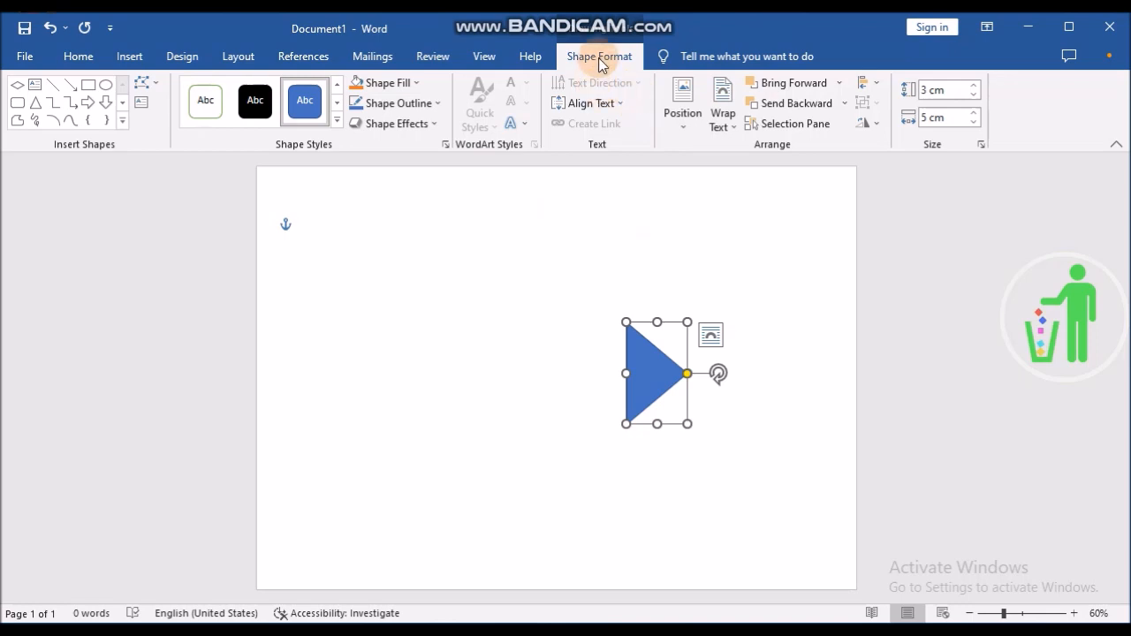
Step: Set the triangle's fill and outline to Orange, Accent 2, Lighter 40%
{"action": "left_click", "coordinate": [406, 87]}
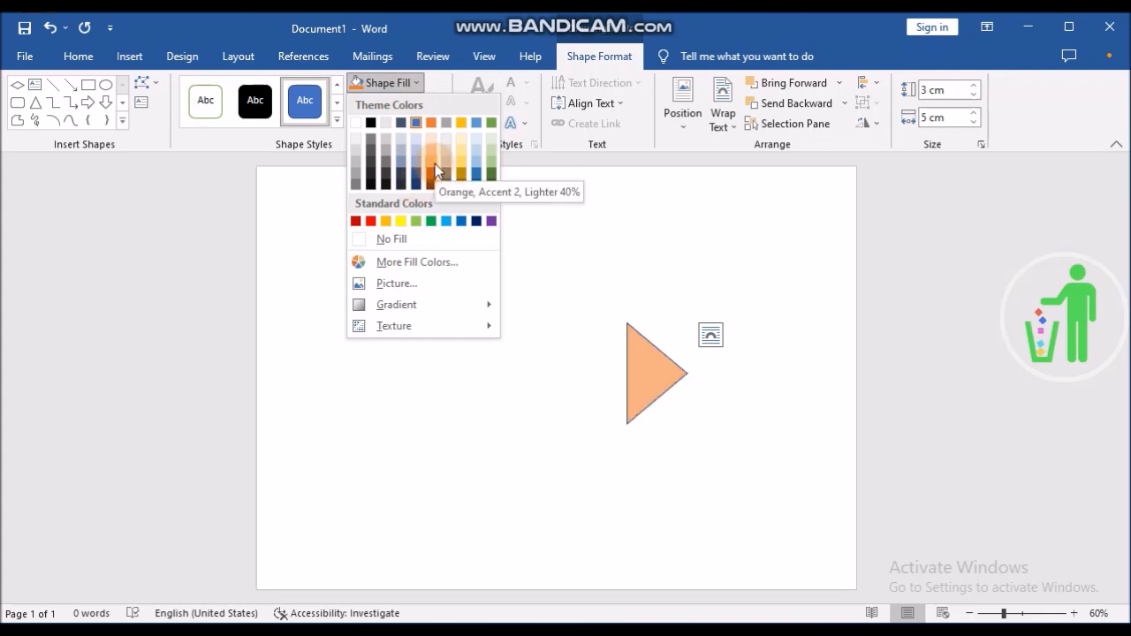
{"action": "left_click", "coordinate": [435, 164]}
{"action": "left_click", "coordinate": [396, 103]}
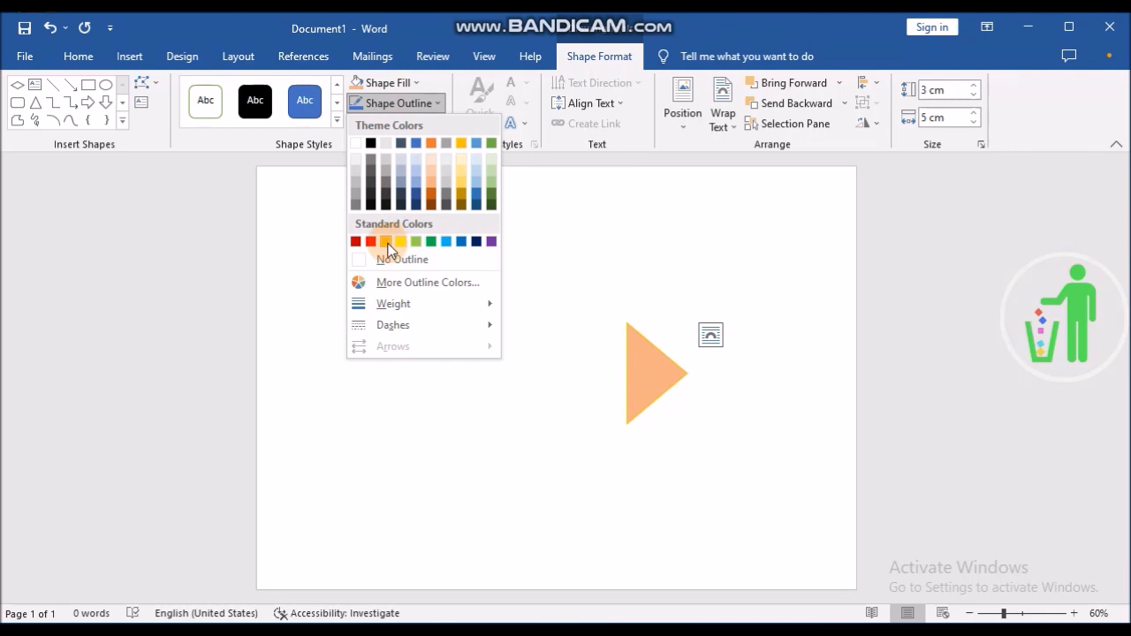
{"action": "left_click", "coordinate": [432, 180]}
Step: Move the orange triangle to the horizontal centre of the page, slightly above mid-height
{"action": "left_click_drag", "start_coordinate": [639, 392], "coordinate": [537, 338]}
{"action": "left_click", "coordinate": [667, 301]}
{"action": "left_click", "coordinate": [533, 328]}
{"action": "left_click", "coordinate": [557, 375]}
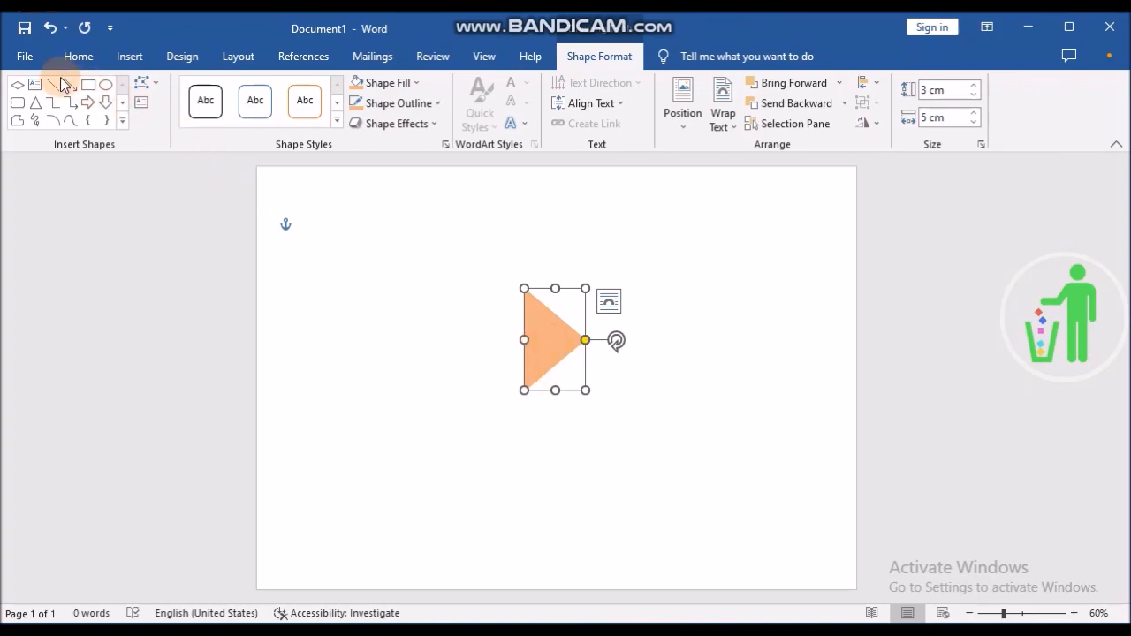
Step: Duplicate the orange triangle and place the copy to the left of the original, slightly lower
{"action": "left_click", "coordinate": [23, 56]}
{"action": "left_click", "coordinate": [24, 65]}
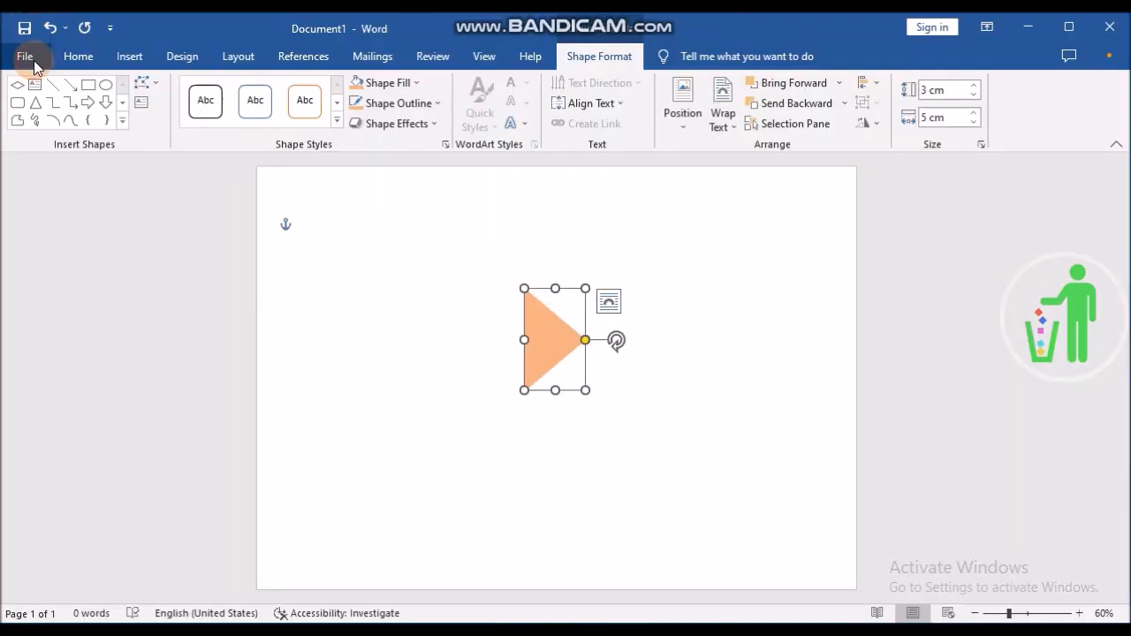
{"action": "left_click", "coordinate": [78, 57]}
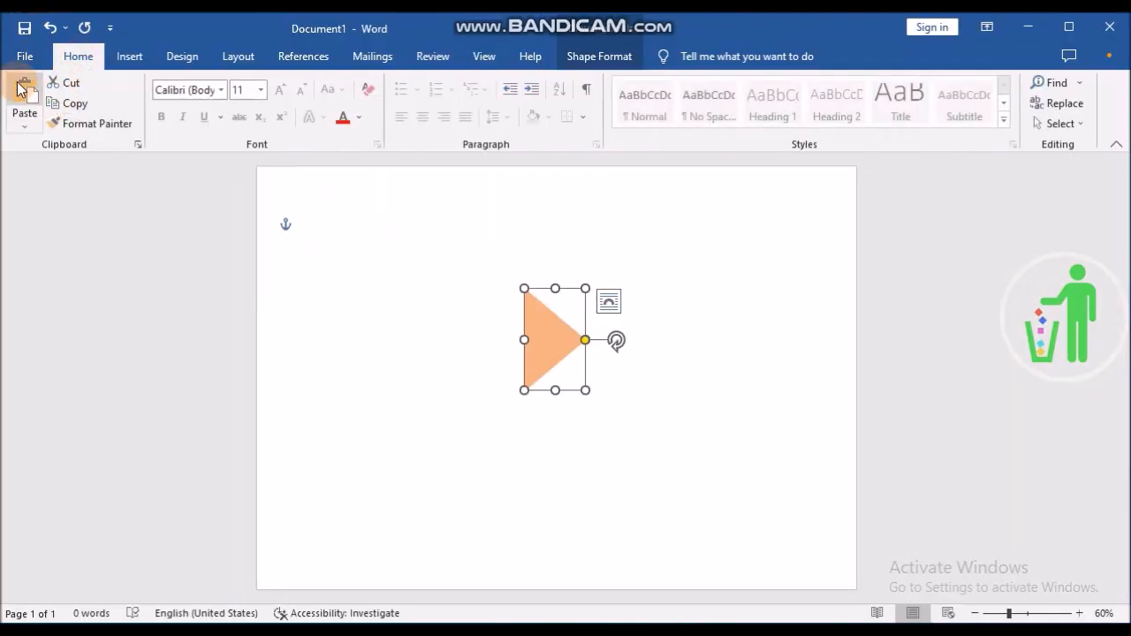
{"action": "left_click", "coordinate": [25, 91]}
{"action": "left_click_drag", "start_coordinate": [558, 355], "coordinate": [475, 375]}
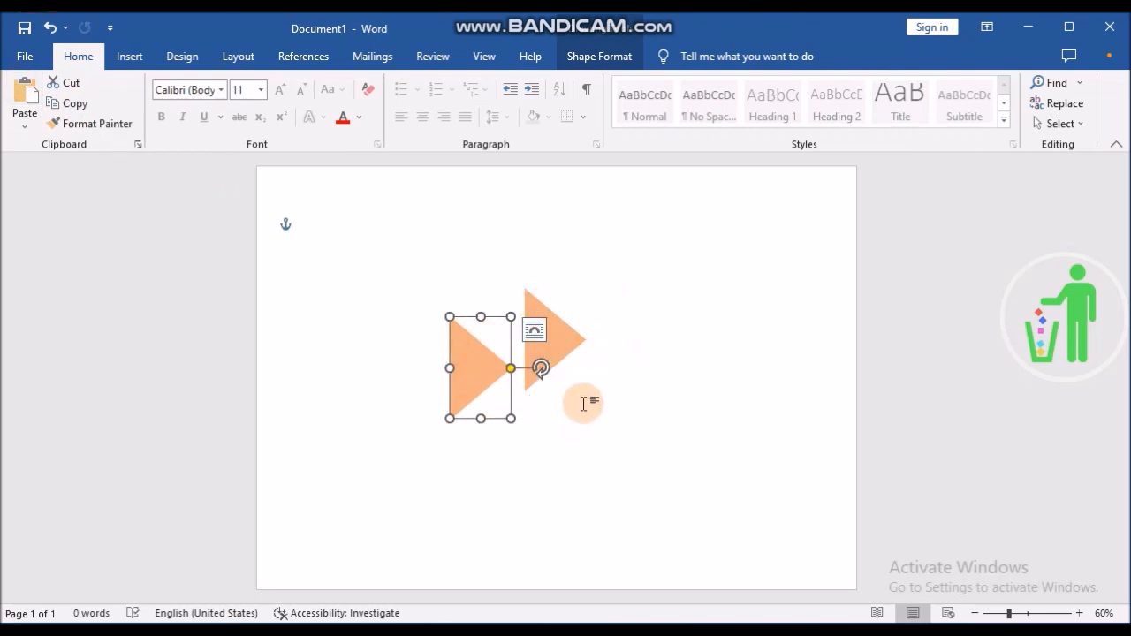
Step: Flip the copied triangle horizontally and move it against the original's vertical edge to form a diamond
{"action": "left_click", "coordinate": [615, 64]}
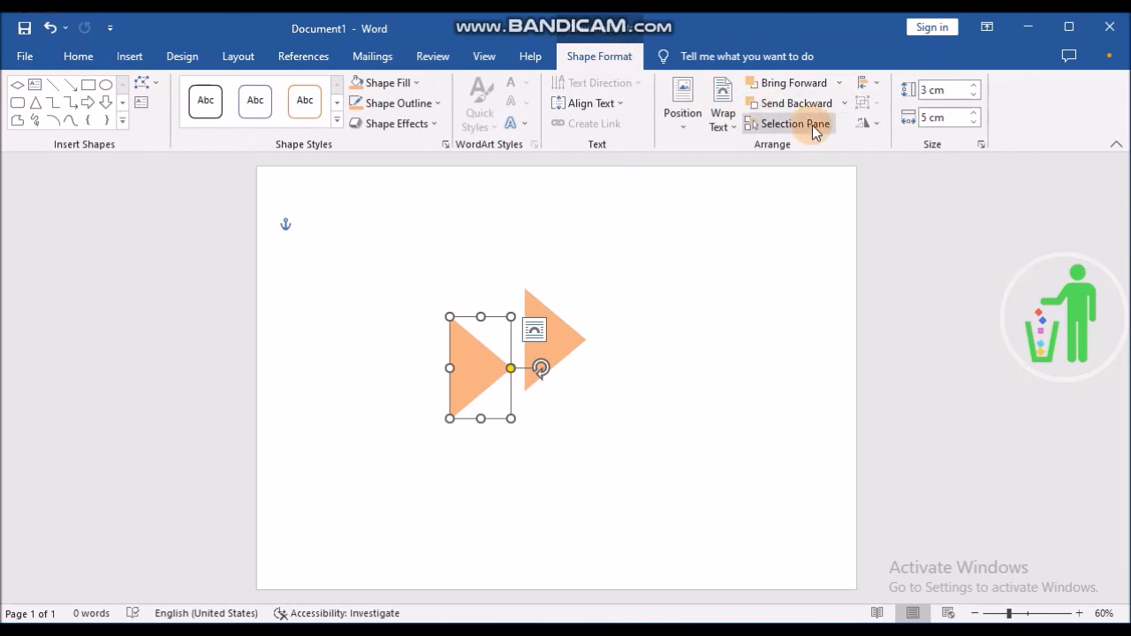
{"action": "left_click", "coordinate": [865, 126]}
{"action": "left_click", "coordinate": [919, 212]}
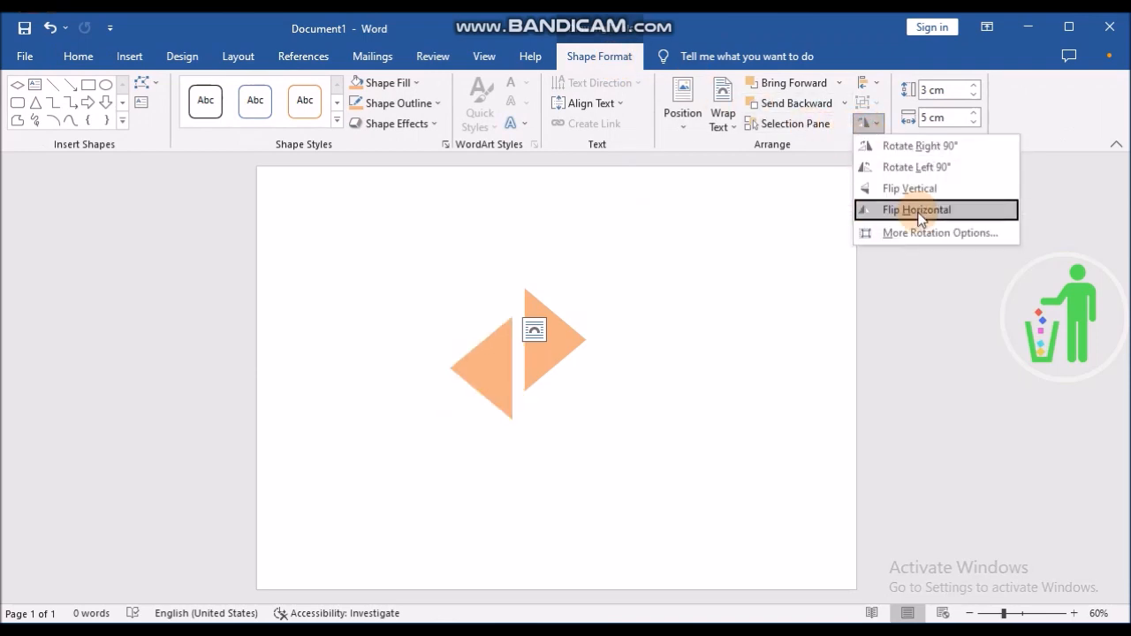
{"action": "left_click_drag", "start_coordinate": [472, 376], "coordinate": [486, 339]}
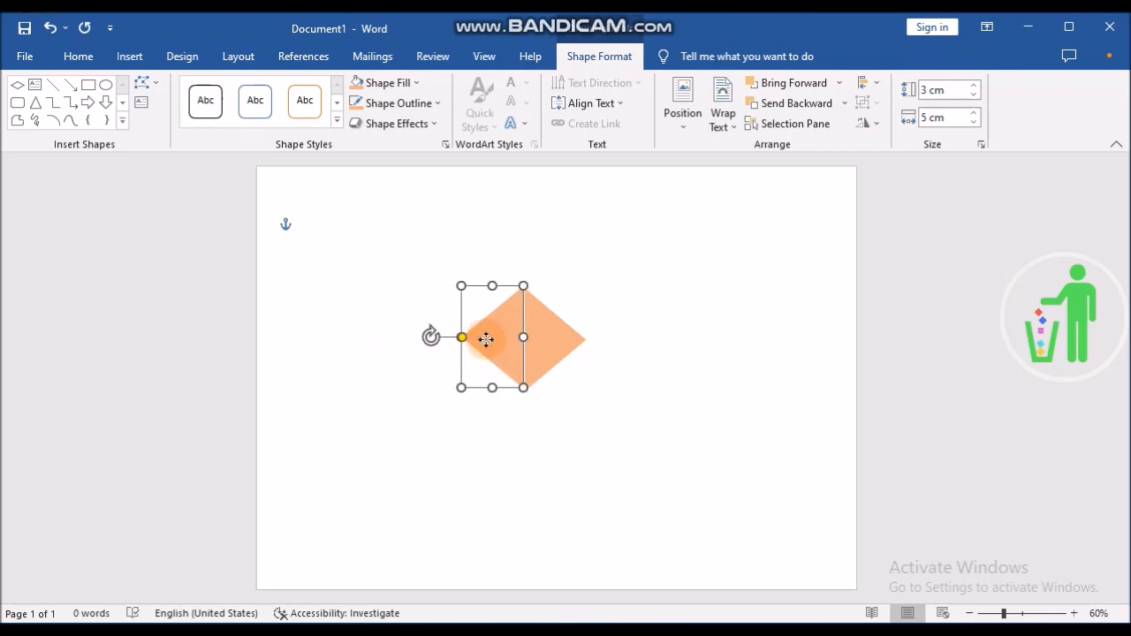
{"action": "left_click", "coordinate": [687, 303]}
Step: Change the left triangle's fill and outline to gold, using a light gold fill
{"action": "left_click", "coordinate": [501, 315]}
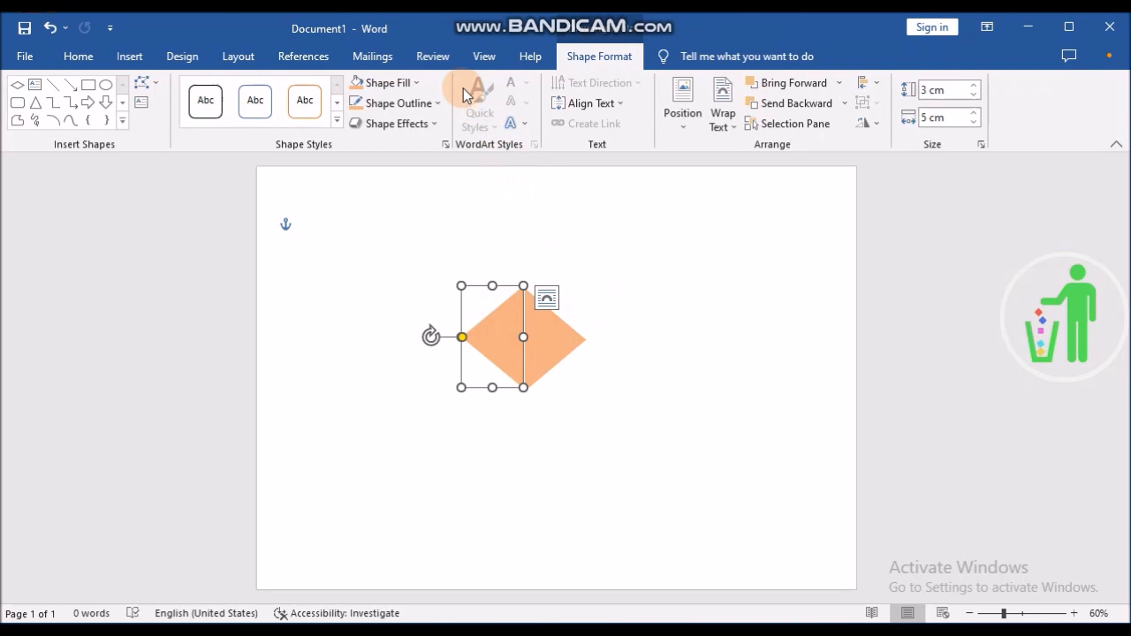
{"action": "left_click", "coordinate": [382, 82]}
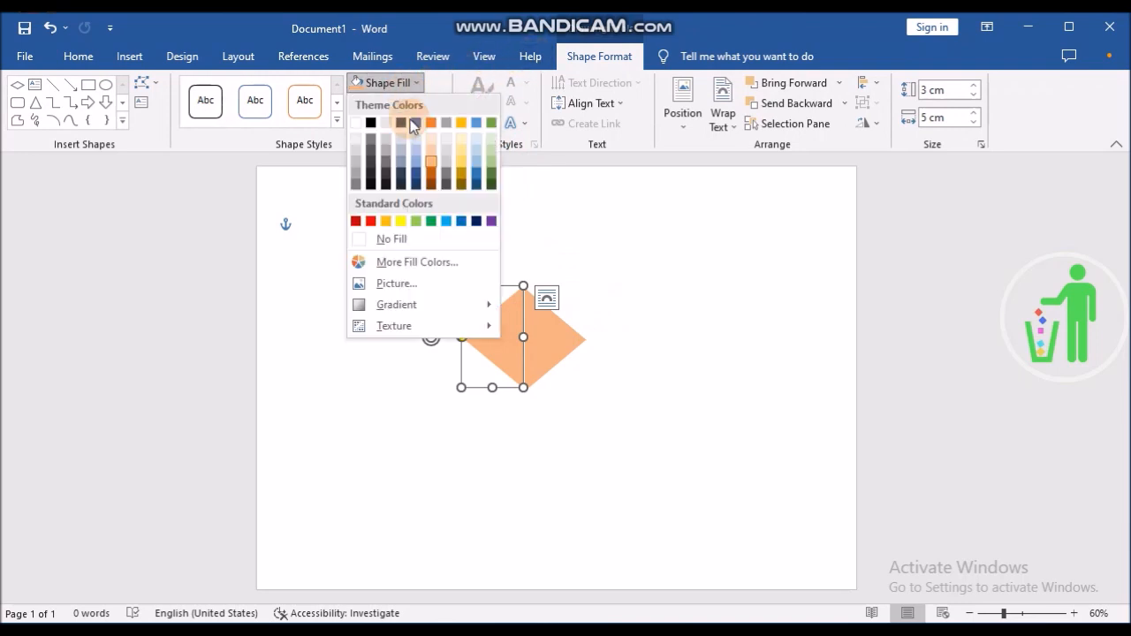
{"action": "left_click", "coordinate": [465, 162]}
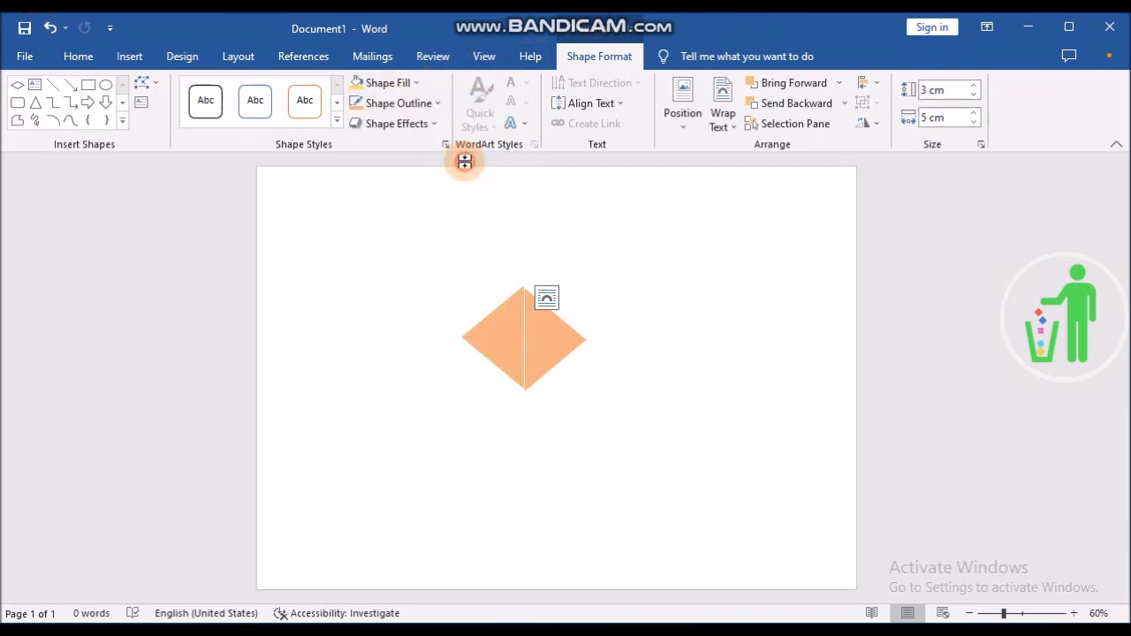
{"action": "left_click", "coordinate": [389, 106]}
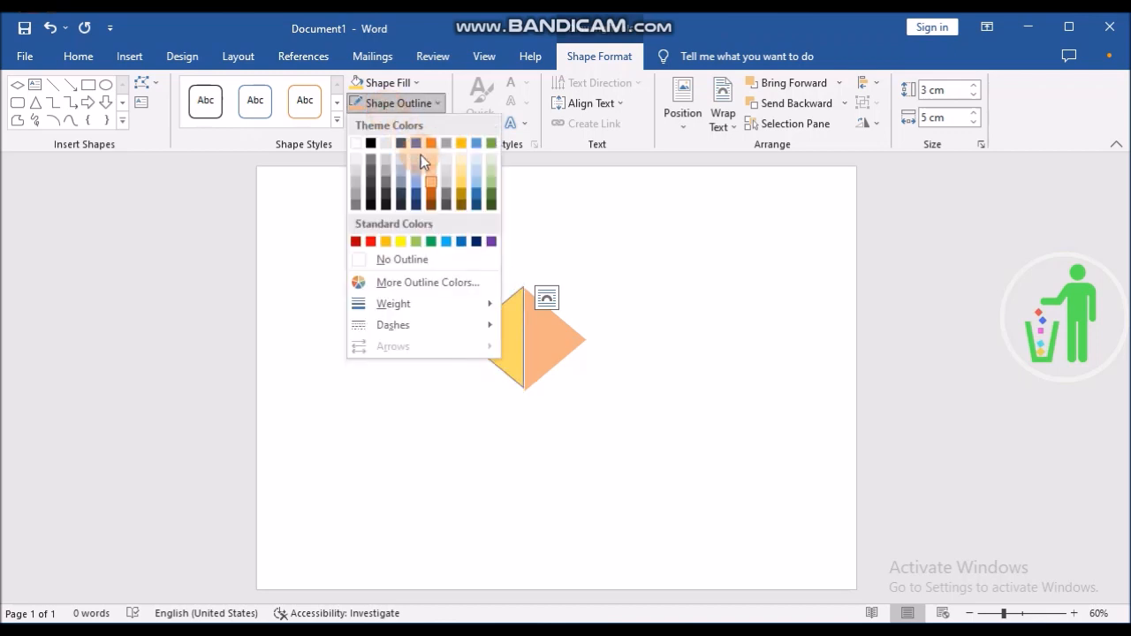
{"action": "left_click", "coordinate": [463, 193]}
Step: Nudge the orange triangle left and up until it sits flush and level with the gold triangle
{"action": "left_click", "coordinate": [556, 344]}
{"action": "left_click", "coordinate": [642, 307]}
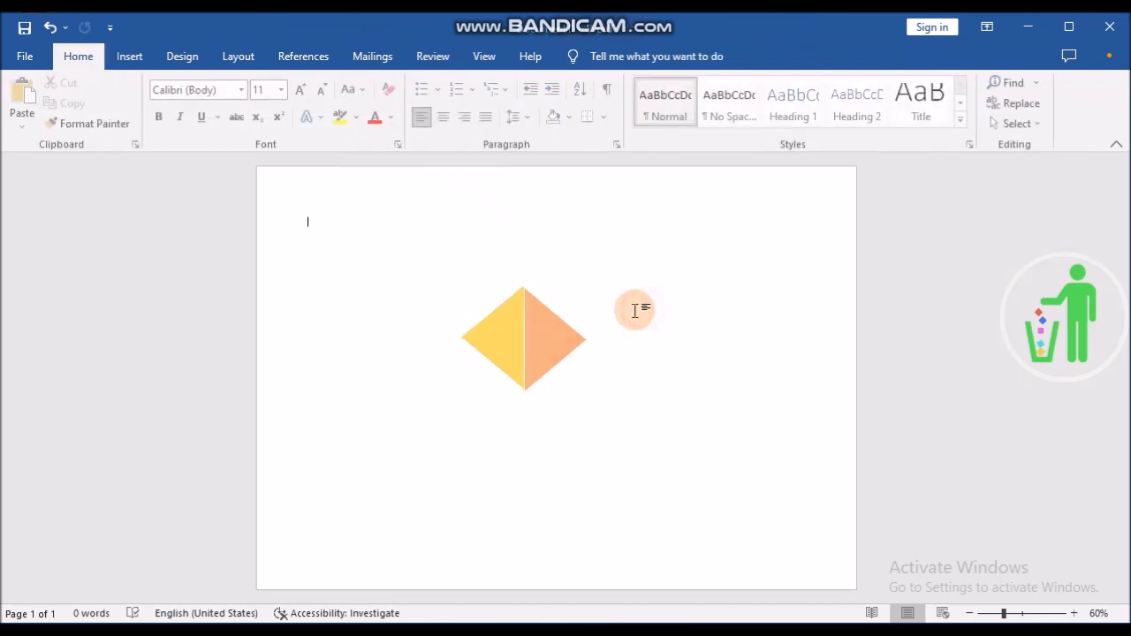
{"action": "left_click", "coordinate": [543, 335]}
{"action": "key", "text": "Left"}
{"action": "key", "text": "Up"}
{"action": "key", "text": "Up"}
{"action": "left_click", "coordinate": [708, 310]}
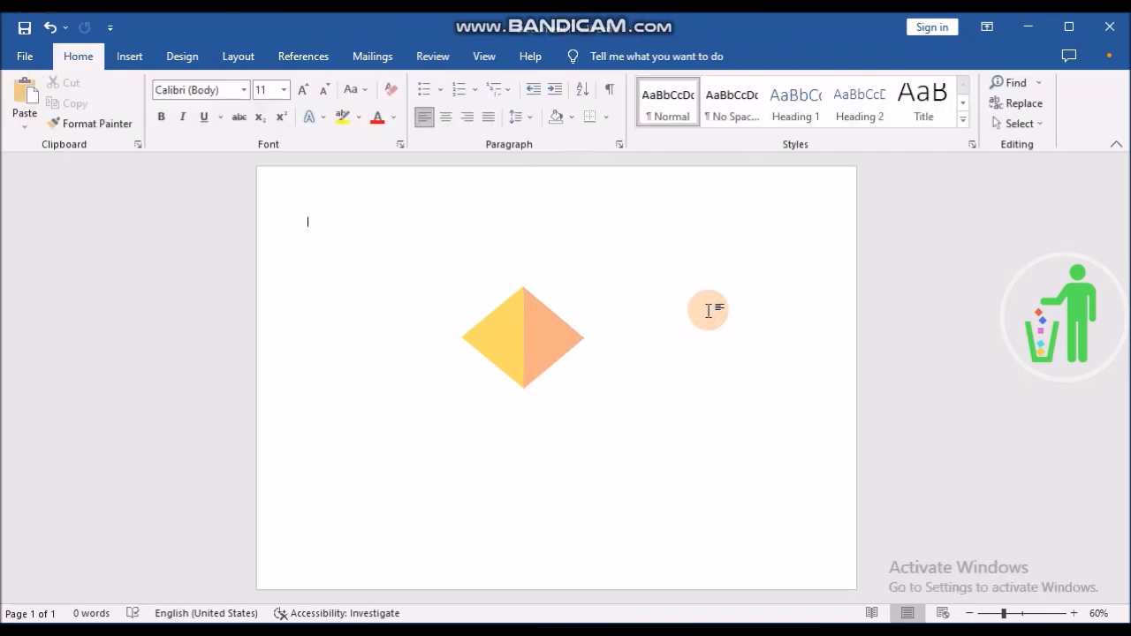
{"action": "left_click", "coordinate": [560, 343]}
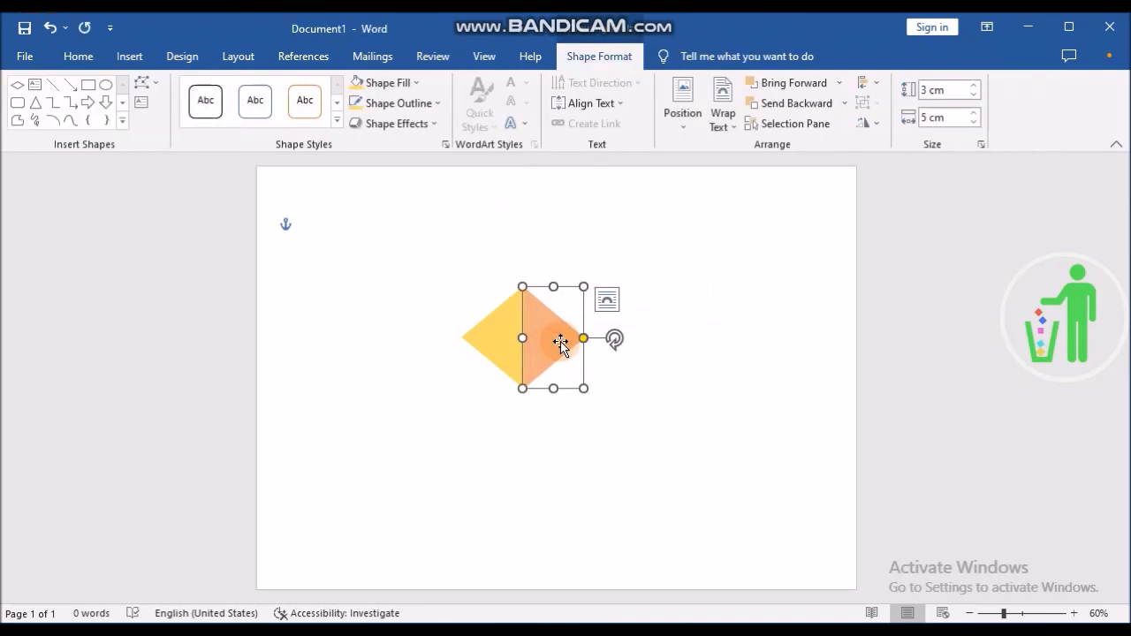
{"action": "key", "text": "Left"}
{"action": "key", "text": "Up"}
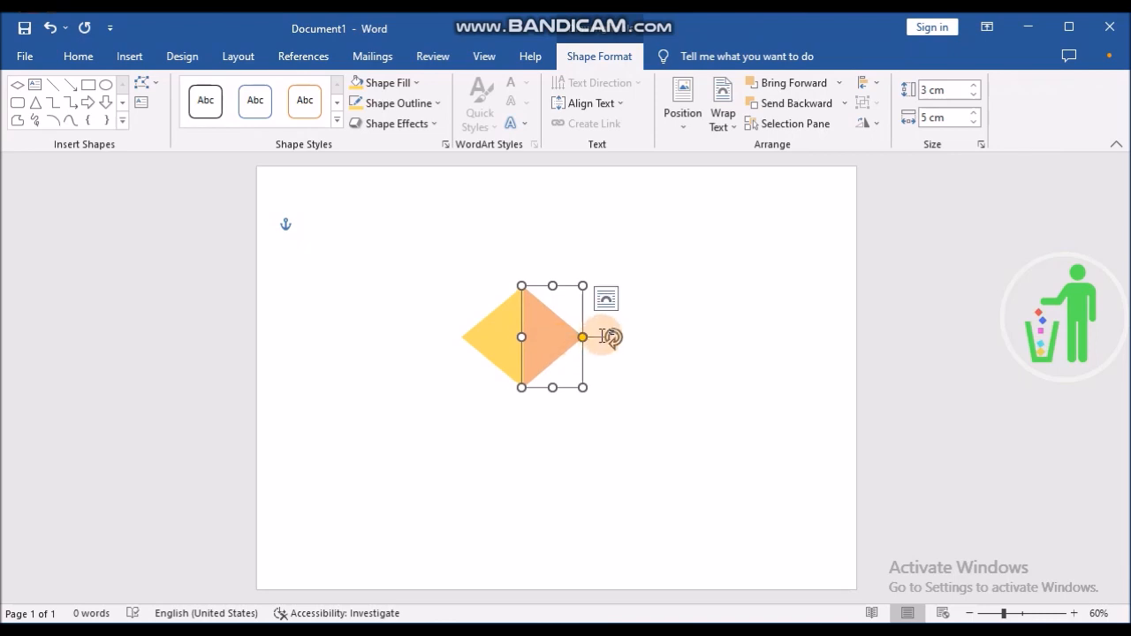
{"action": "left_click", "coordinate": [625, 313]}
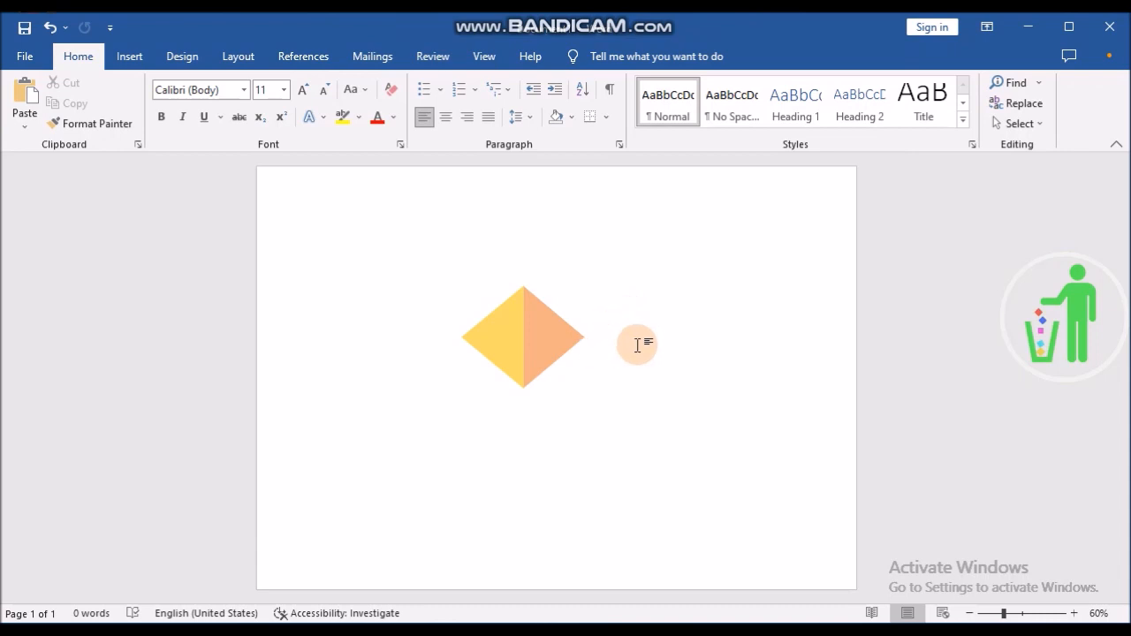
Step: Group the gold and orange triangles into one object
{"action": "left_click", "coordinate": [511, 329]}
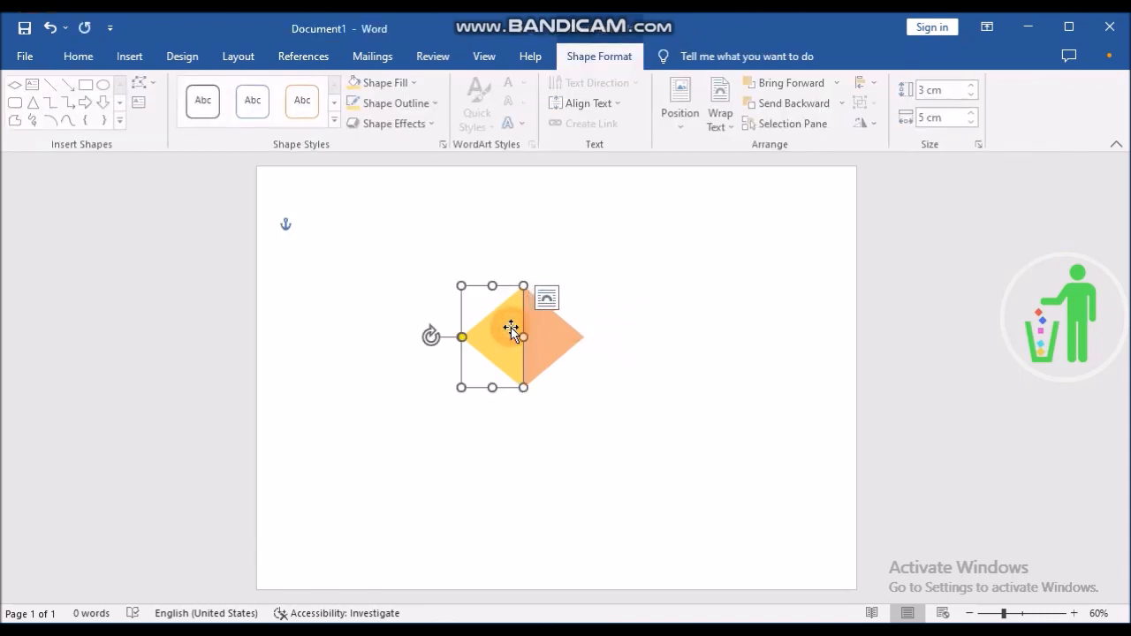
{"action": "left_click", "coordinate": [636, 315]}
{"action": "left_click", "coordinate": [571, 330]}
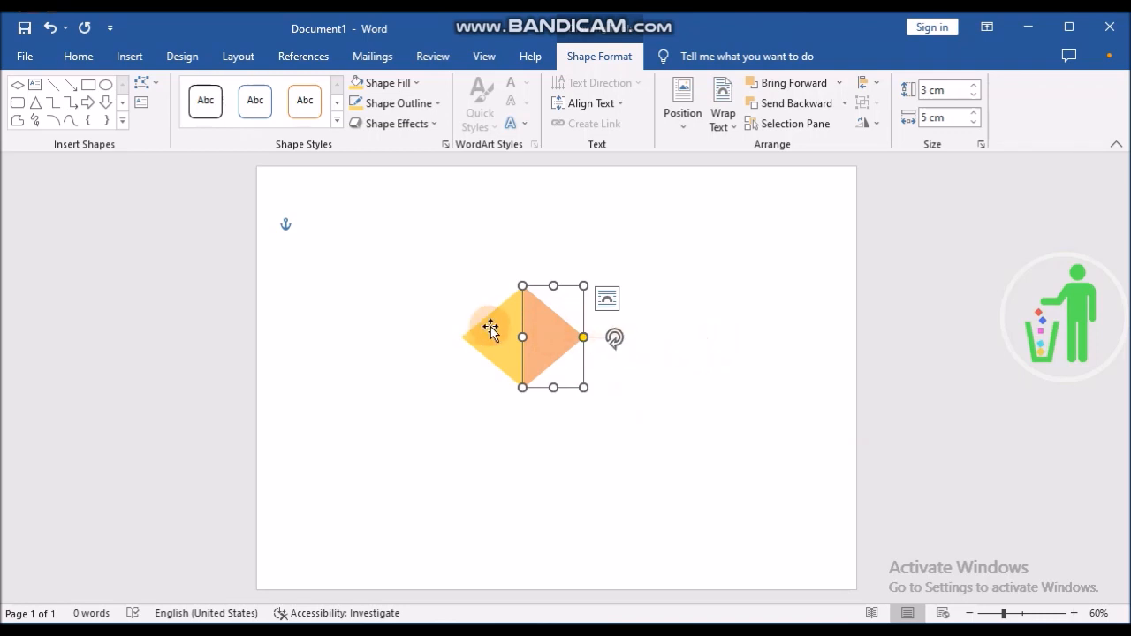
{"action": "left_click", "coordinate": [490, 330], "text": "shift"}
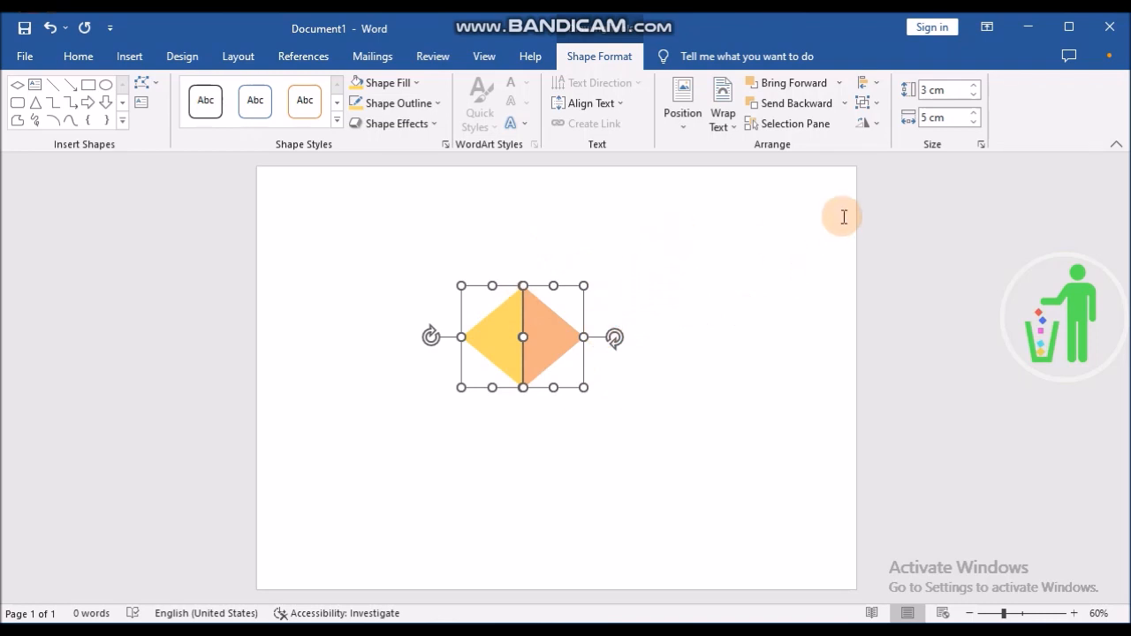
{"action": "left_click", "coordinate": [872, 105]}
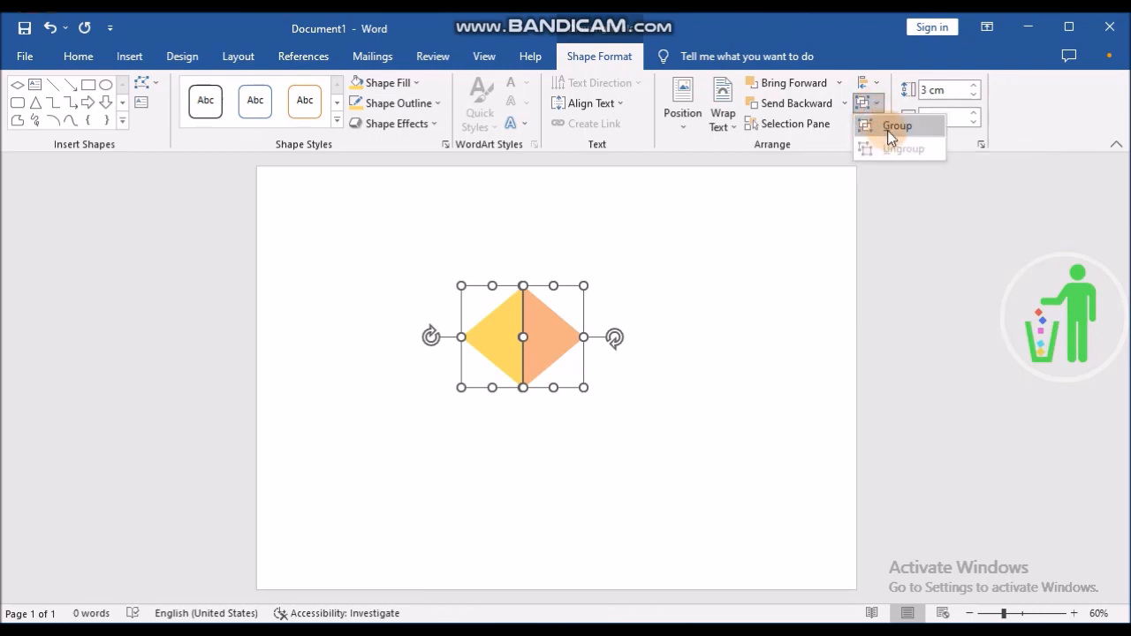
{"action": "left_click", "coordinate": [893, 129]}
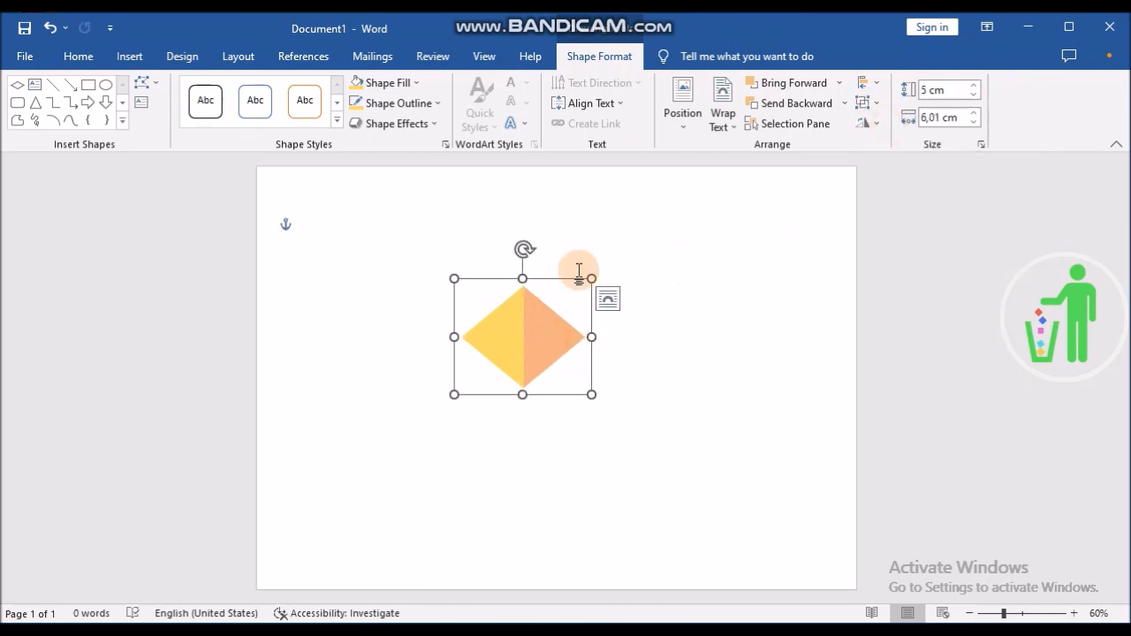
Step: Move the grouped diamond to the page's left edge and paste an orange triangle against its upper-left side, flush with the page edge
{"action": "left_click_drag", "start_coordinate": [554, 329], "coordinate": [337, 374]}
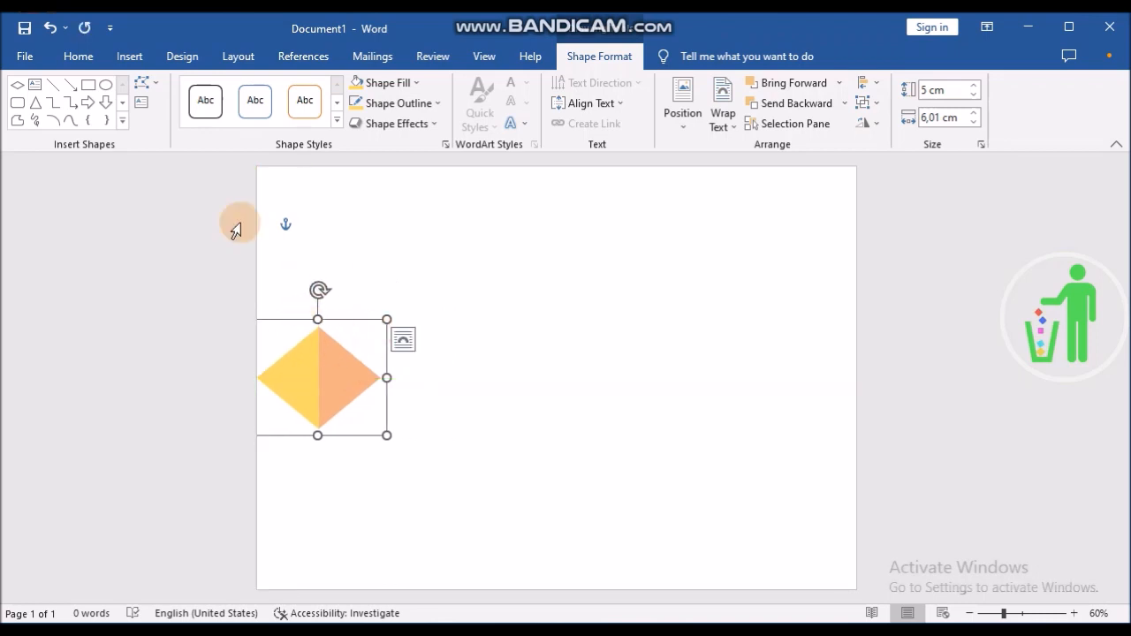
{"action": "left_click", "coordinate": [82, 58]}
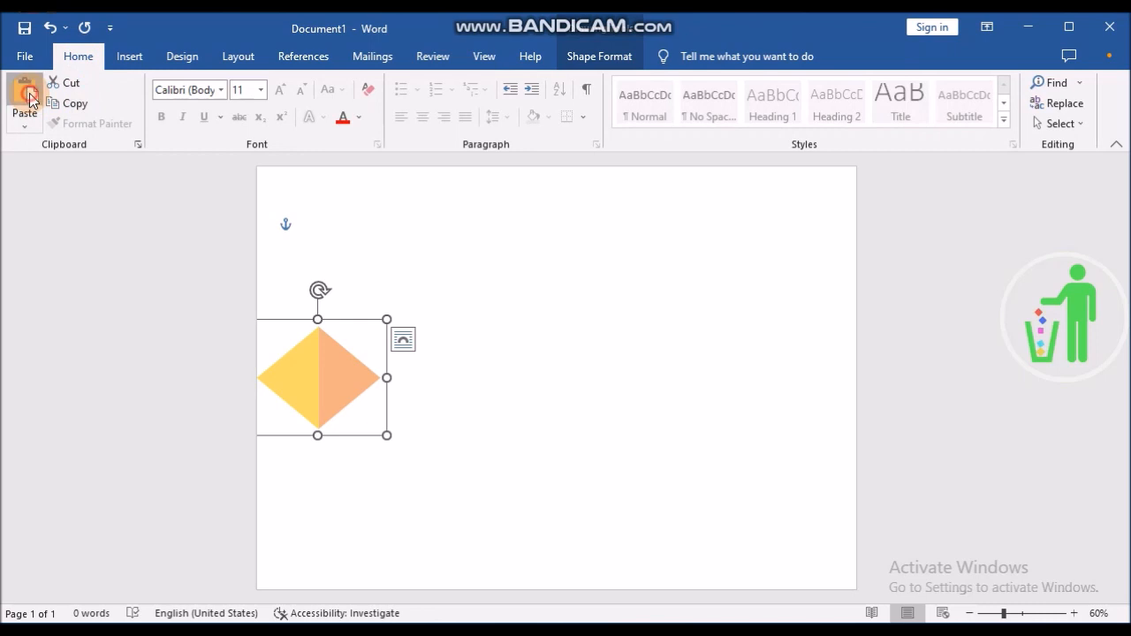
{"action": "left_click", "coordinate": [29, 96]}
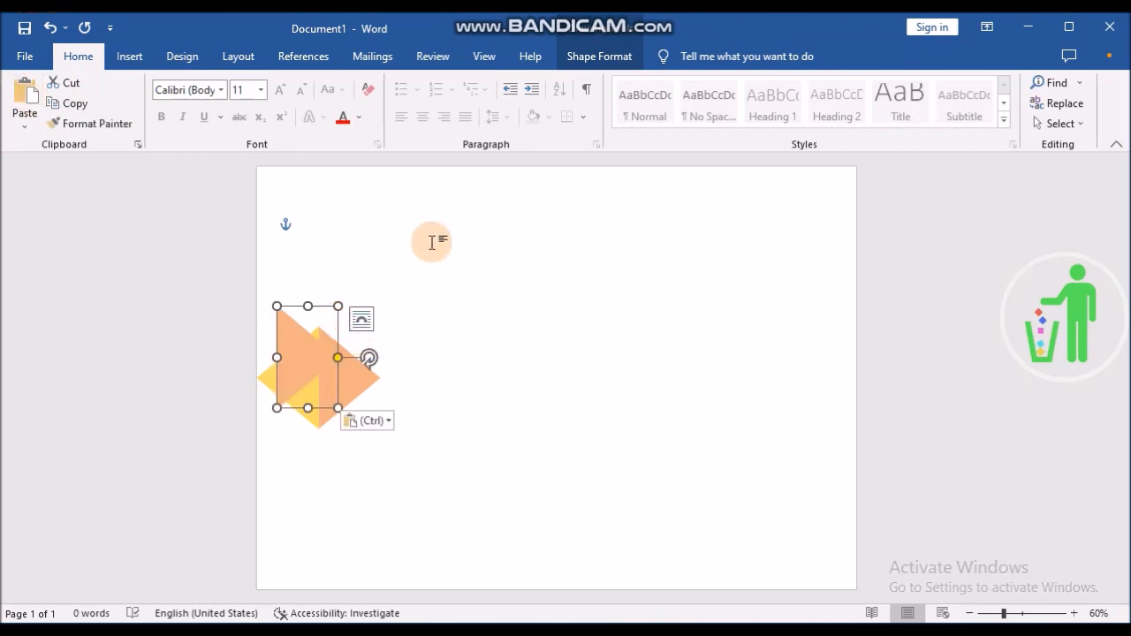
{"action": "left_click_drag", "start_coordinate": [303, 346], "coordinate": [287, 316]}
{"action": "left_click", "coordinate": [508, 353]}
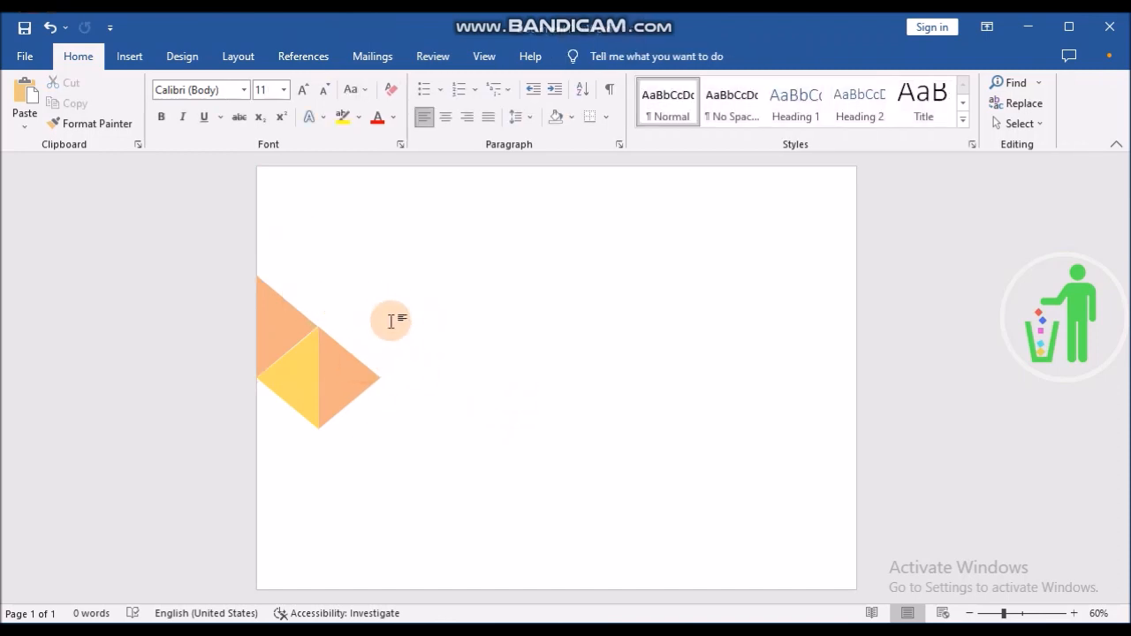
Step: Paste another orange triangle and place it against the diamond's lower-left side at the page's left edge
{"action": "left_click", "coordinate": [309, 328]}
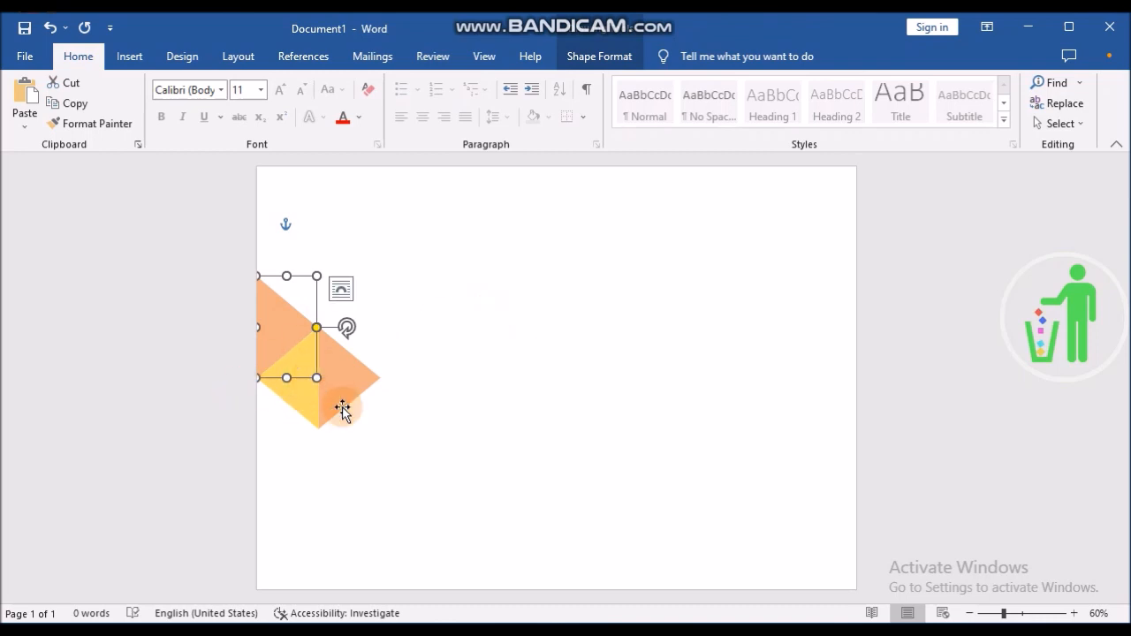
{"action": "left_click", "coordinate": [26, 96]}
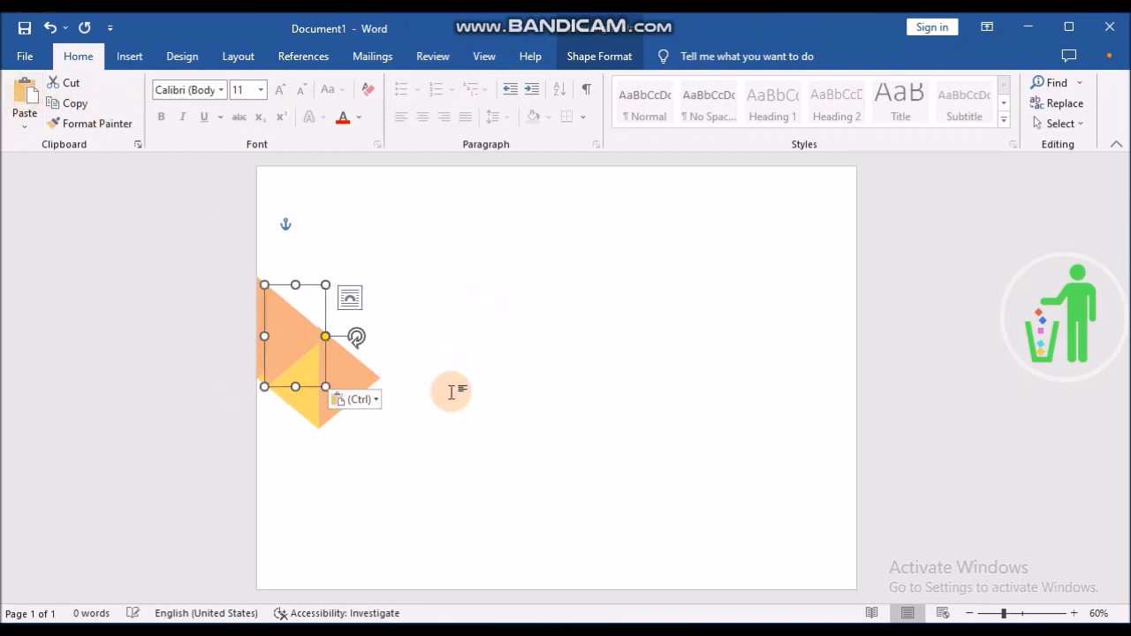
{"action": "left_click_drag", "start_coordinate": [283, 338], "coordinate": [279, 430]}
{"action": "left_click", "coordinate": [485, 393]}
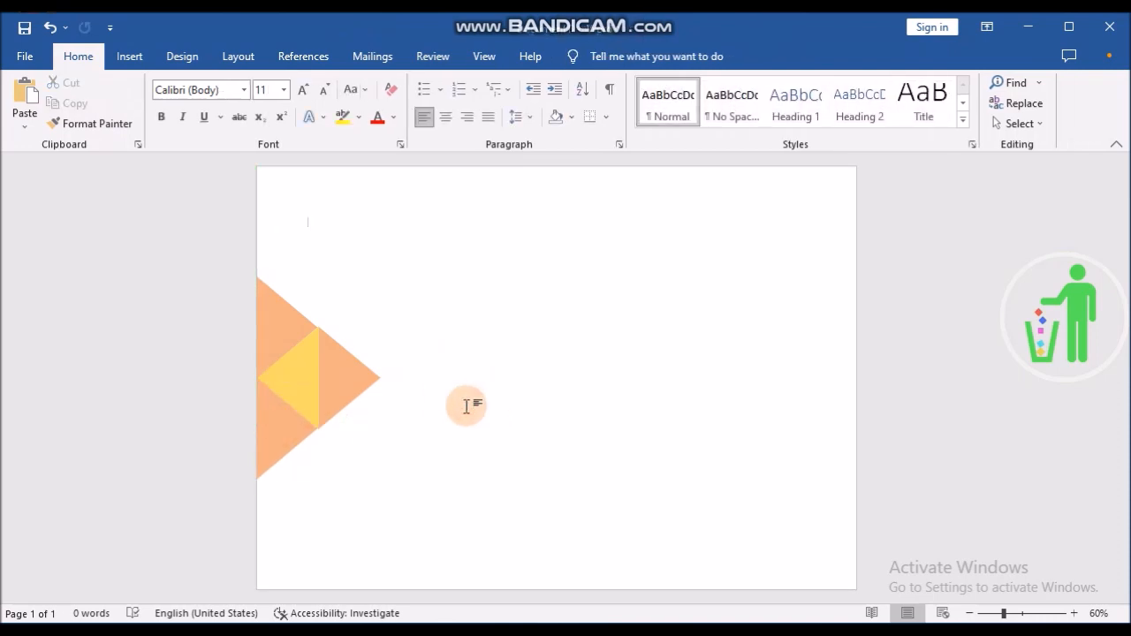
Step: Nudge the lower and upper orange triangles slightly right so they sit flush against the diamond
{"action": "left_click", "coordinate": [291, 430]}
{"action": "key", "text": "Right"}
{"action": "left_click", "coordinate": [430, 425]}
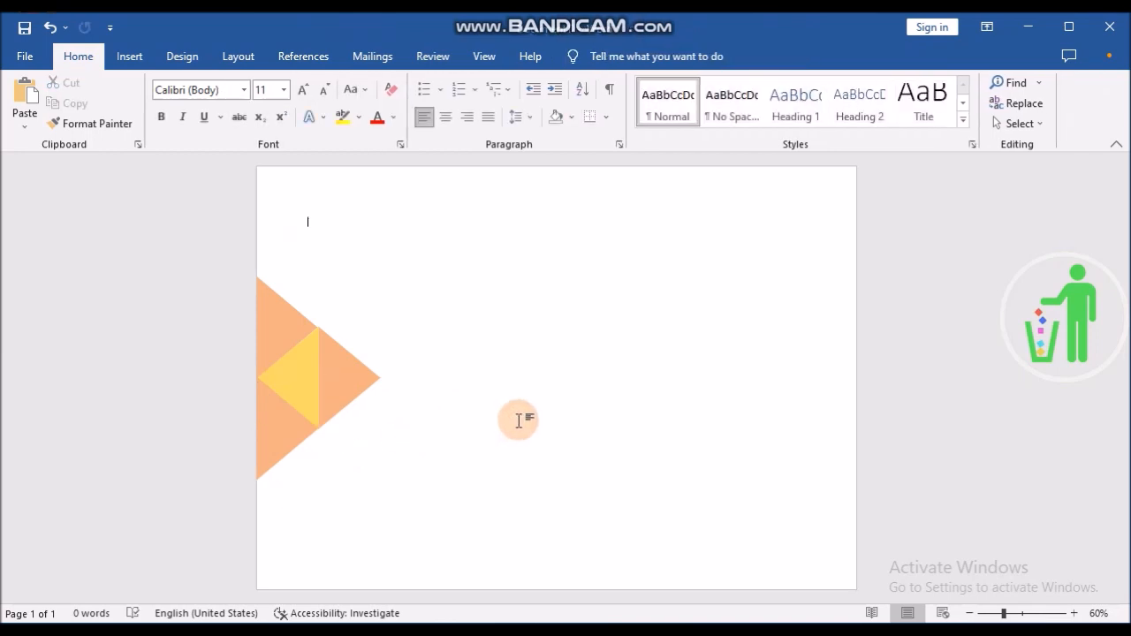
{"action": "left_click", "coordinate": [270, 327]}
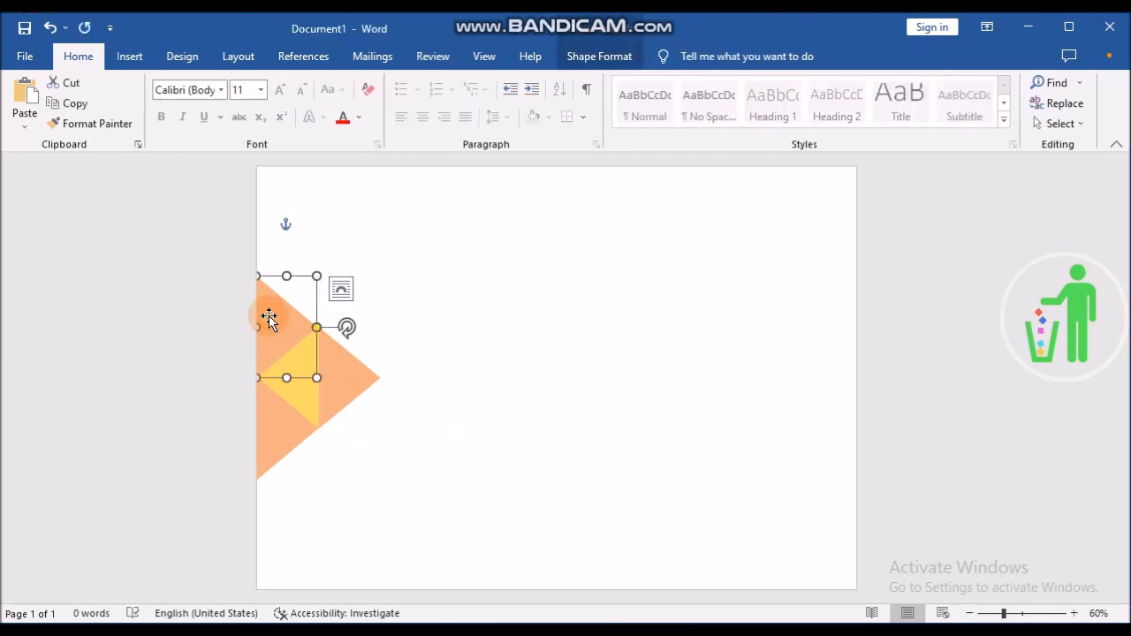
{"action": "left_click", "coordinate": [510, 364]}
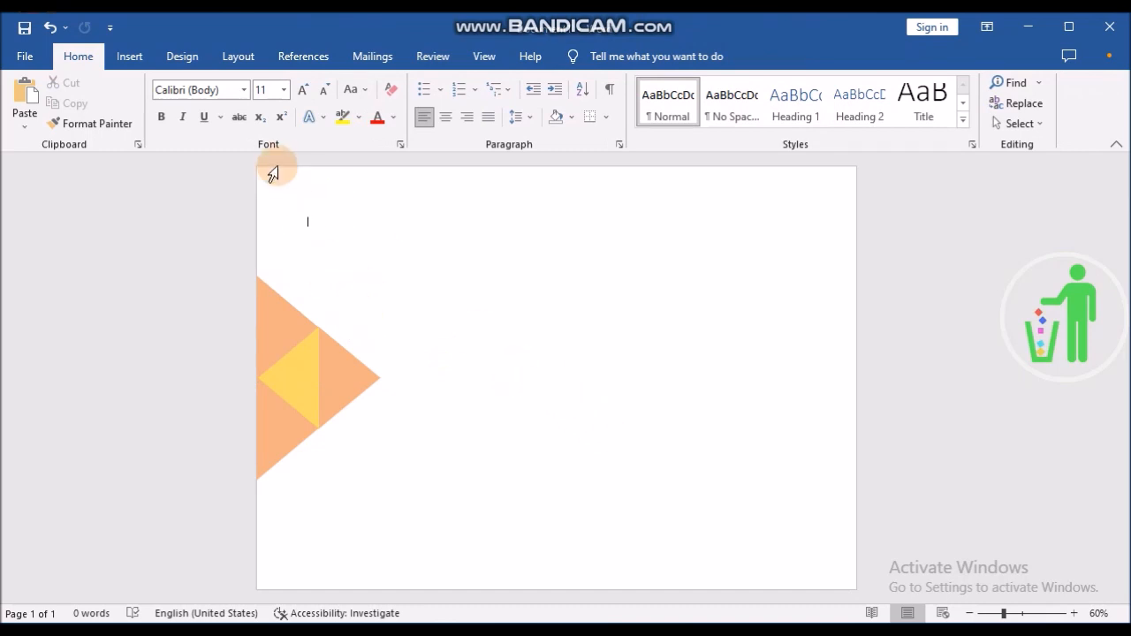
Step: Draw a rectangle about 15.6 cm wide and 2.5 cm high across the upper part of the page
{"action": "left_click", "coordinate": [128, 58]}
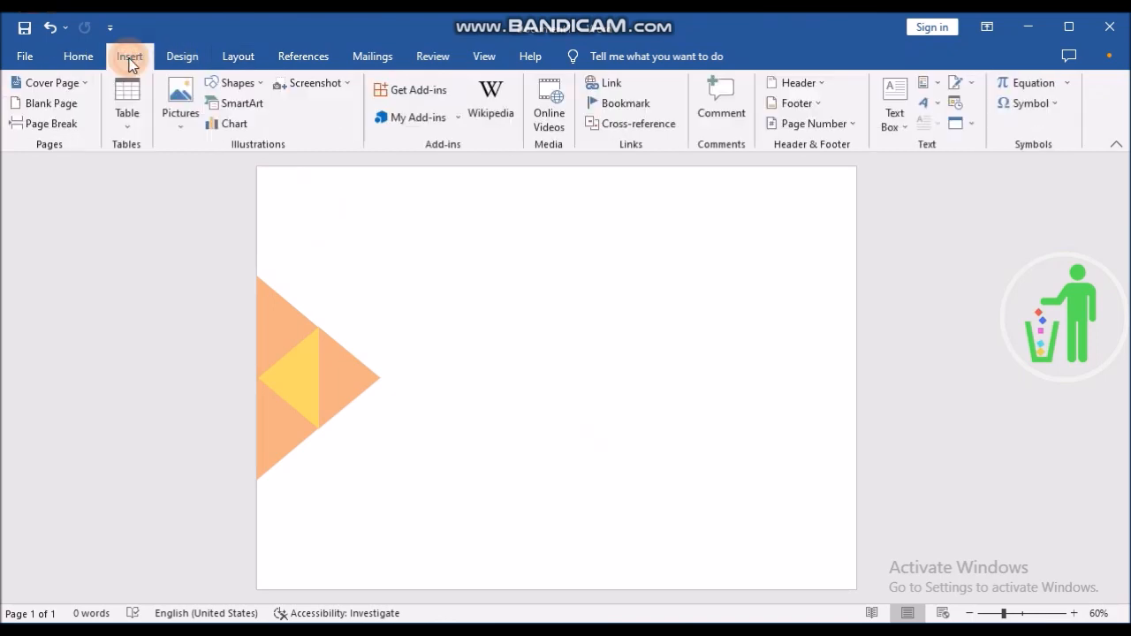
{"action": "left_click", "coordinate": [228, 83]}
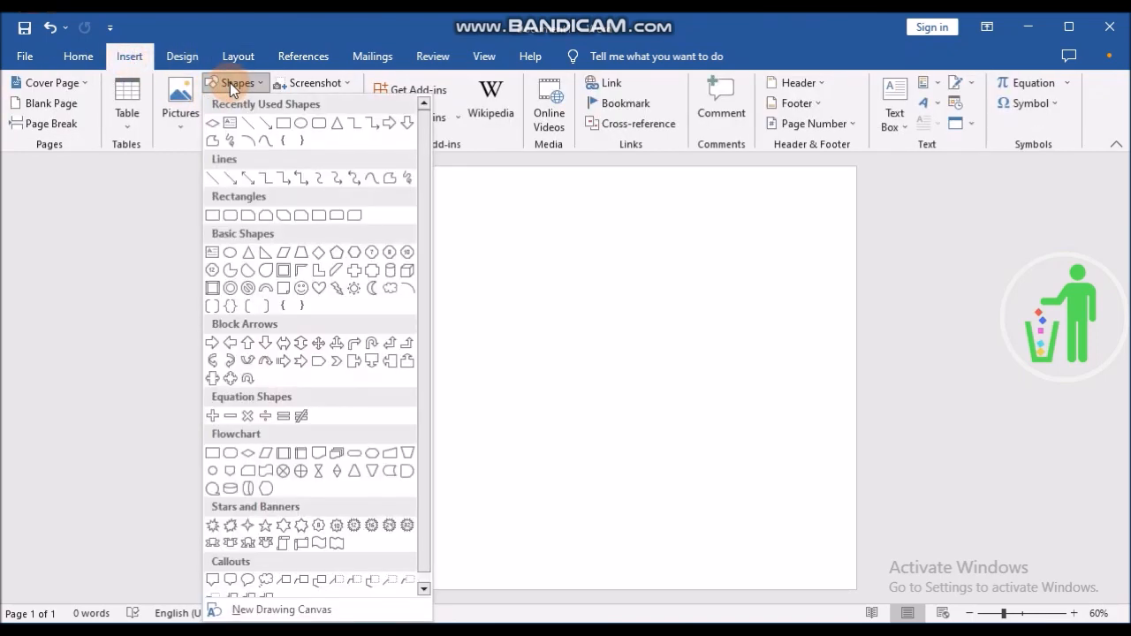
{"action": "left_click", "coordinate": [285, 124]}
{"action": "left_click_drag", "start_coordinate": [310, 226], "coordinate": [625, 277]}
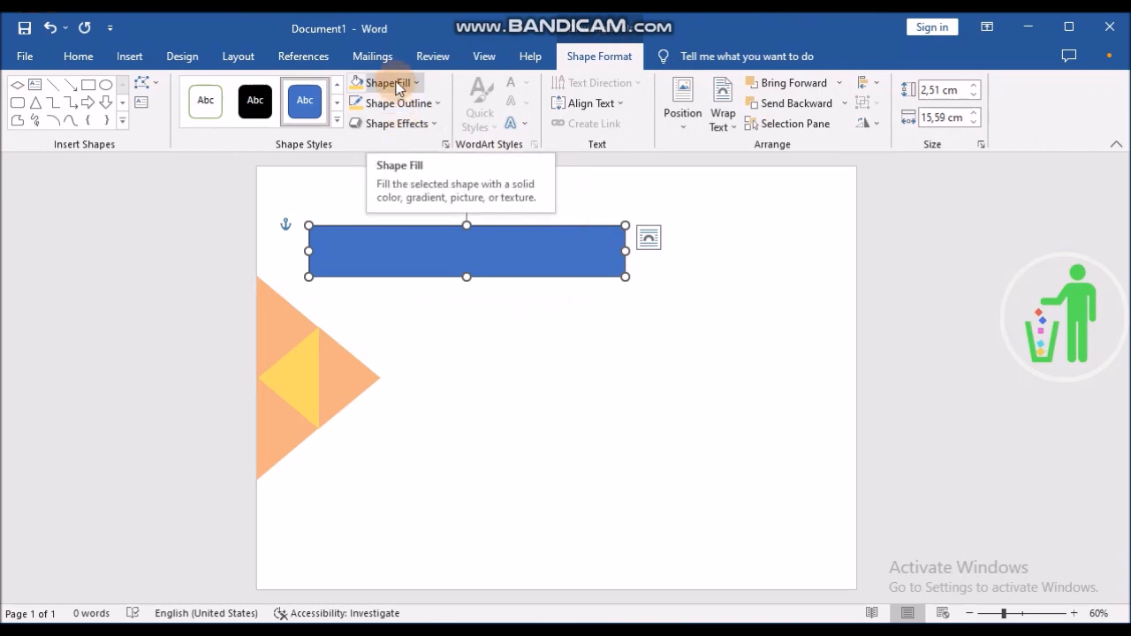
Step: Change the rectangle's fill and outline to the standard light green
{"action": "left_click", "coordinate": [397, 84]}
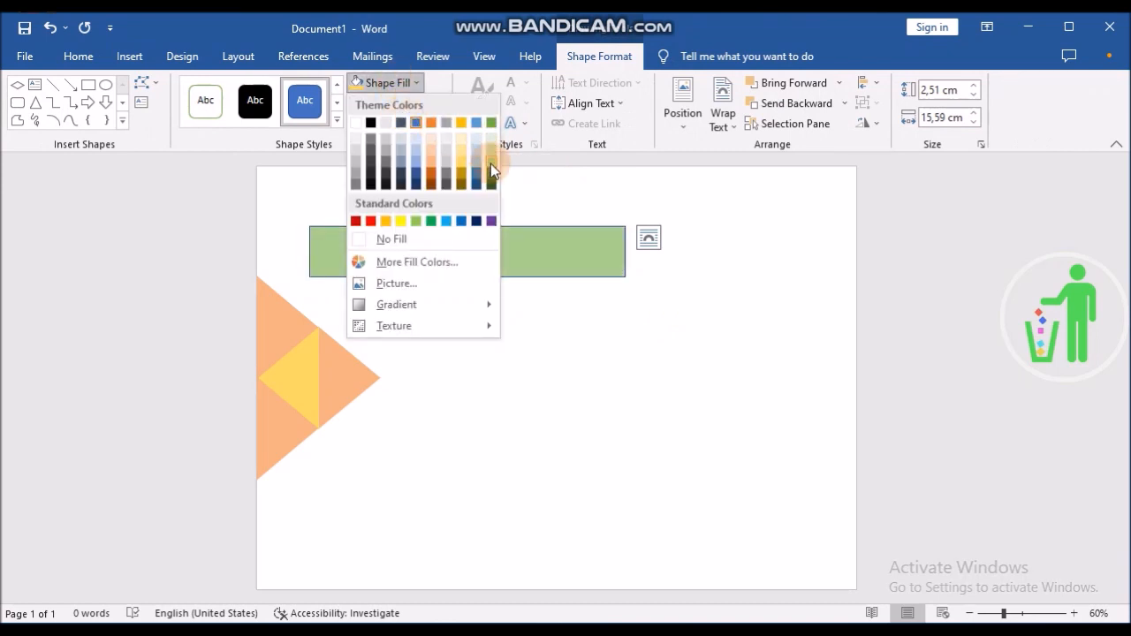
{"action": "left_click", "coordinate": [415, 221]}
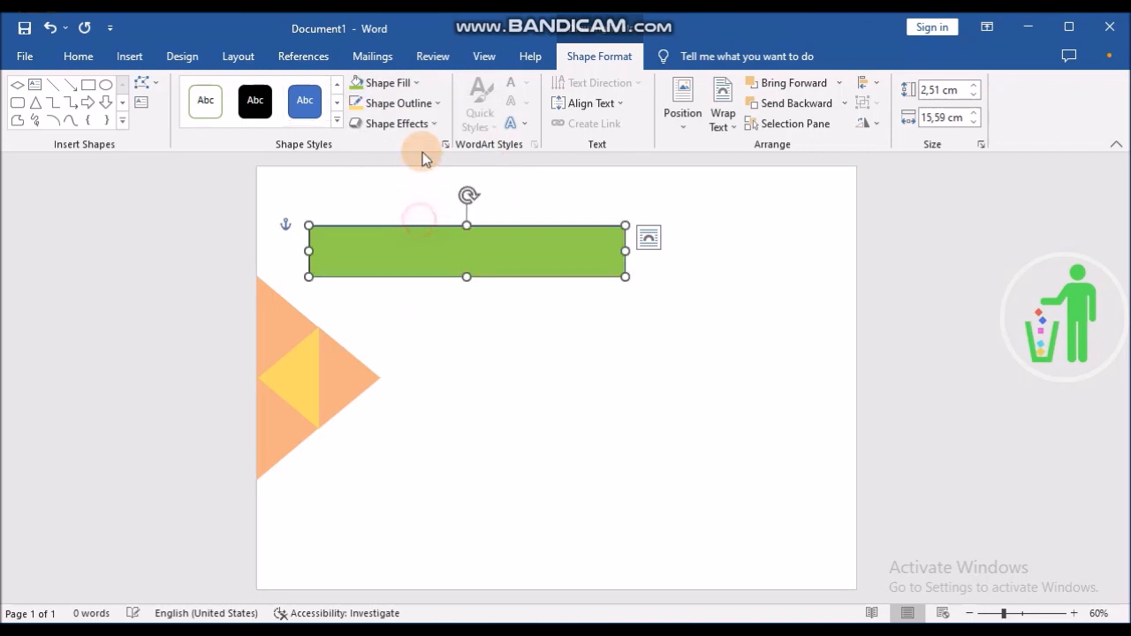
{"action": "left_click", "coordinate": [384, 105]}
{"action": "left_click", "coordinate": [415, 242]}
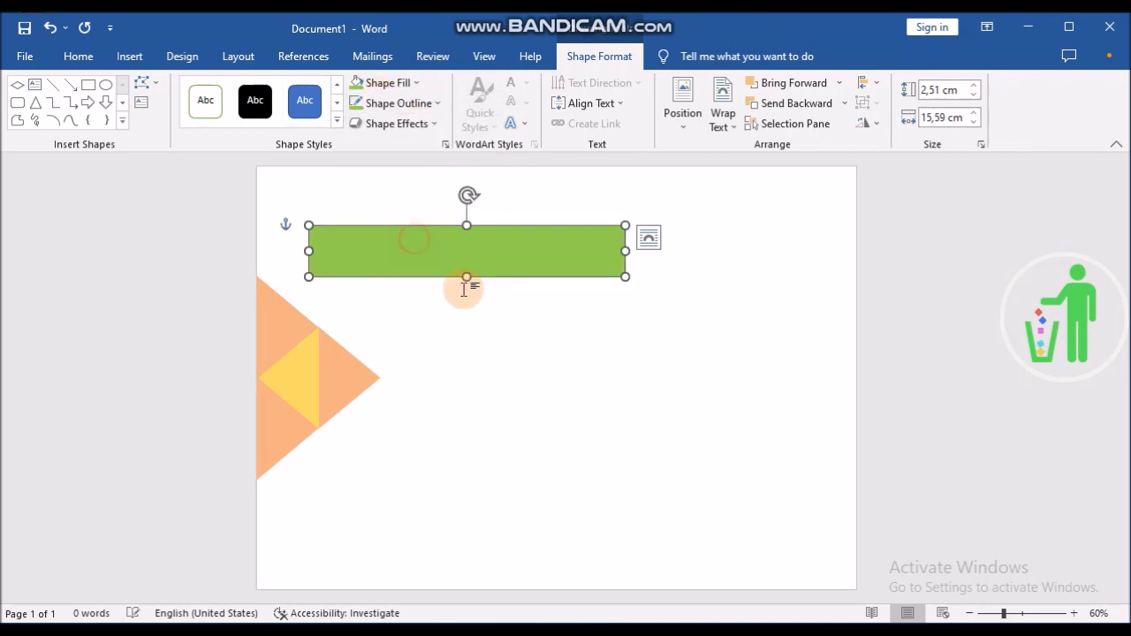
{"action": "left_click", "coordinate": [507, 333]}
Step: Rotate the green bar clockwise and move it parallel to the triangles' upper slope, running off the page's left edge with a narrow gap
{"action": "left_click", "coordinate": [530, 248]}
{"action": "left_click_drag", "start_coordinate": [469, 195], "coordinate": [500, 210]}
{"action": "left_click_drag", "start_coordinate": [498, 271], "coordinate": [321, 292]}
{"action": "left_click_drag", "start_coordinate": [329, 206], "coordinate": [336, 209]}
{"action": "mouse_move", "coordinate": [351, 293]}
{"action": "left_mouse_down"}
{"action": "mouse_move", "coordinate": [351, 257]}
{"action": "mouse_move", "coordinate": [355, 287]}
{"action": "left_mouse_up"}
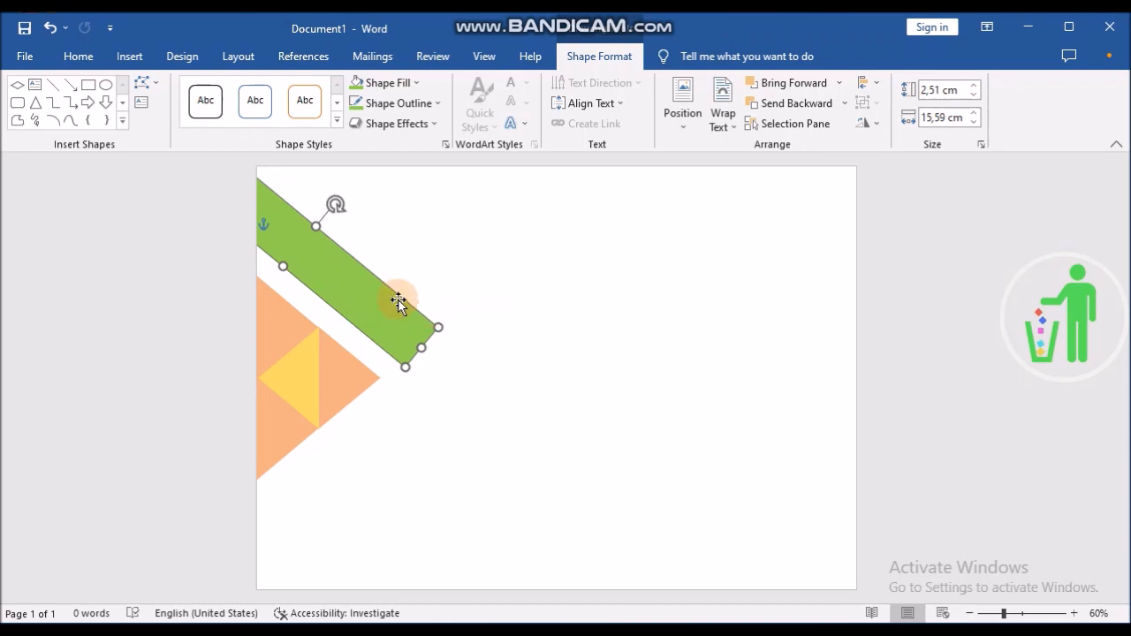
Step: Duplicate the green bar, rotate the copy parallel to the triangles' lower slope, and move it below them, partly off the page's left edge
{"action": "left_click", "coordinate": [78, 56]}
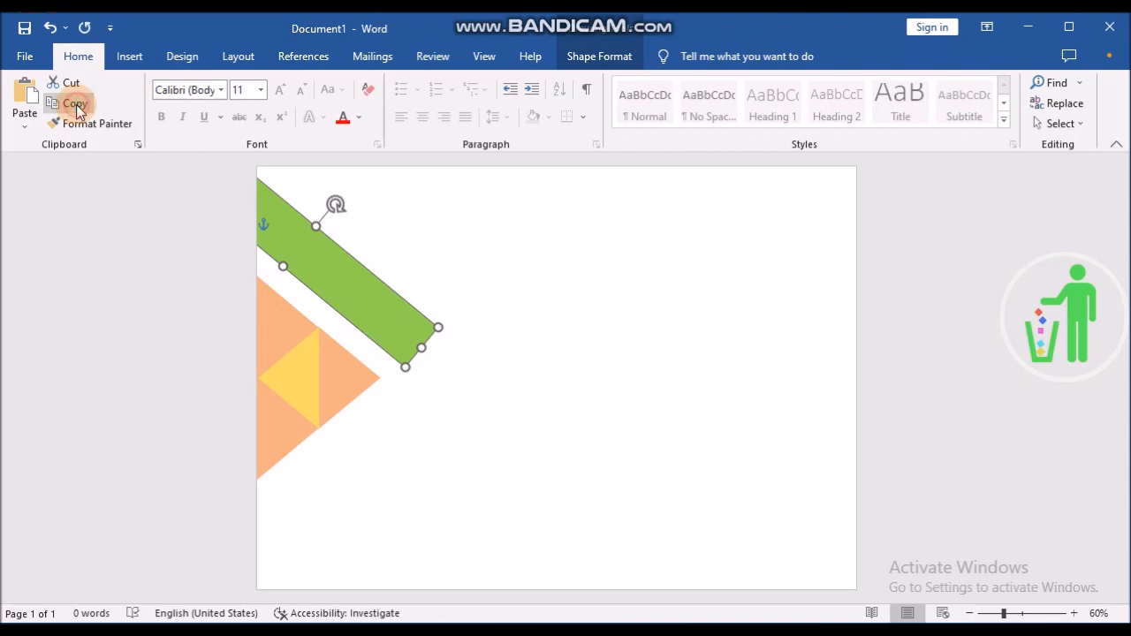
{"action": "left_click", "coordinate": [25, 104]}
{"action": "left_click_drag", "start_coordinate": [379, 313], "coordinate": [421, 480]}
{"action": "left_click_drag", "start_coordinate": [387, 406], "coordinate": [252, 359]}
{"action": "left_click_drag", "start_coordinate": [438, 386], "coordinate": [318, 496]}
{"action": "left_click", "coordinate": [378, 417]}
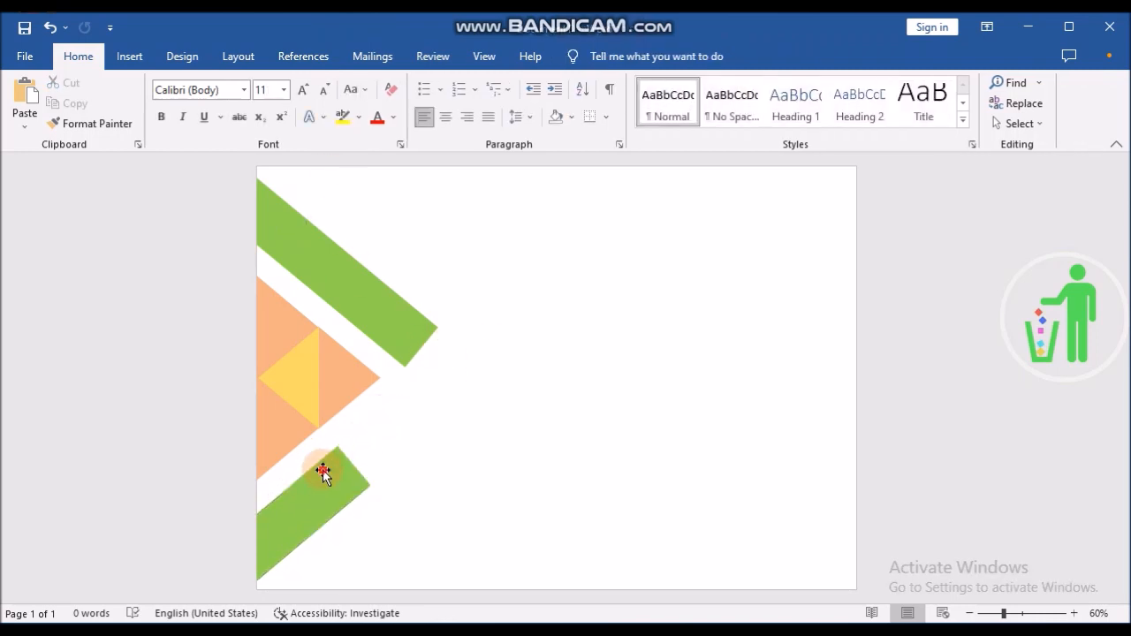
Step: Duplicate the lower green bar, shorten the copy to about 2.8 cm, and place it in line beyond the bar's upper end
{"action": "left_click", "coordinate": [324, 475]}
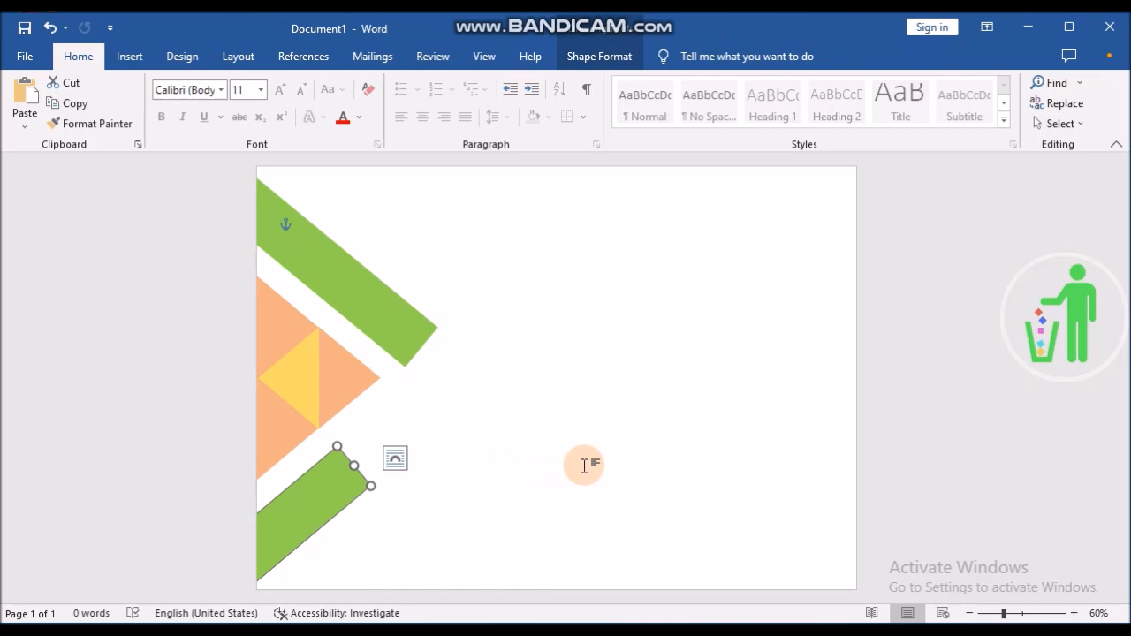
{"action": "key", "text": "ctrl+c"}
{"action": "key", "text": "ctrl+v"}
{"action": "left_click_drag", "start_coordinate": [336, 472], "coordinate": [390, 428]}
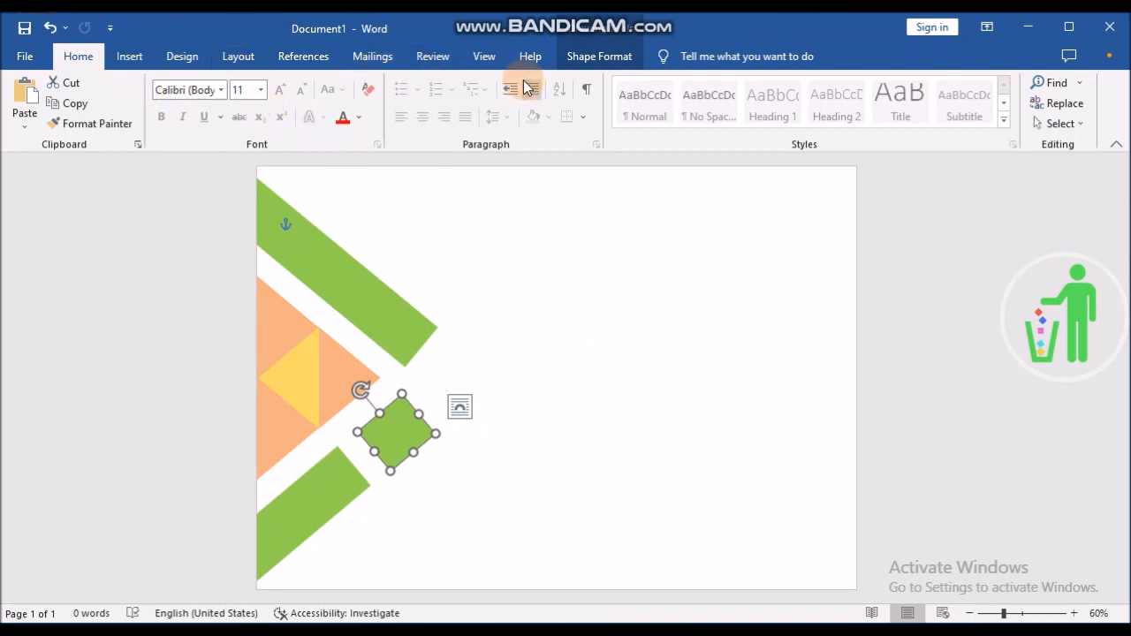
Step: Change the short block's fill and outline to the standard light blue
{"action": "left_click", "coordinate": [612, 54]}
{"action": "left_click", "coordinate": [389, 82]}
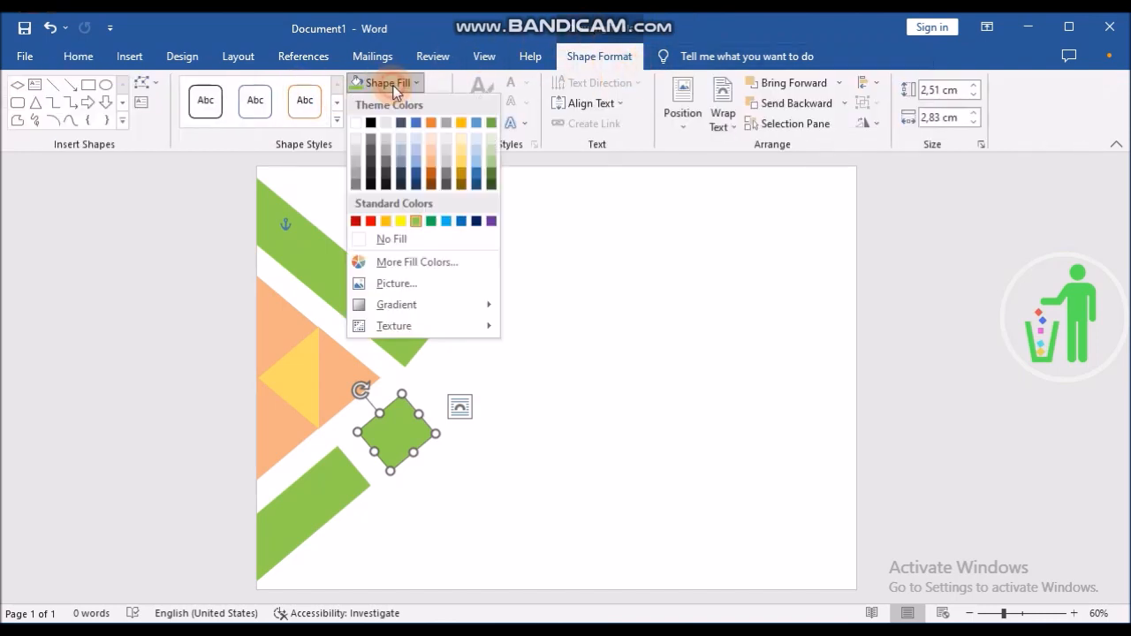
{"action": "left_click", "coordinate": [448, 223]}
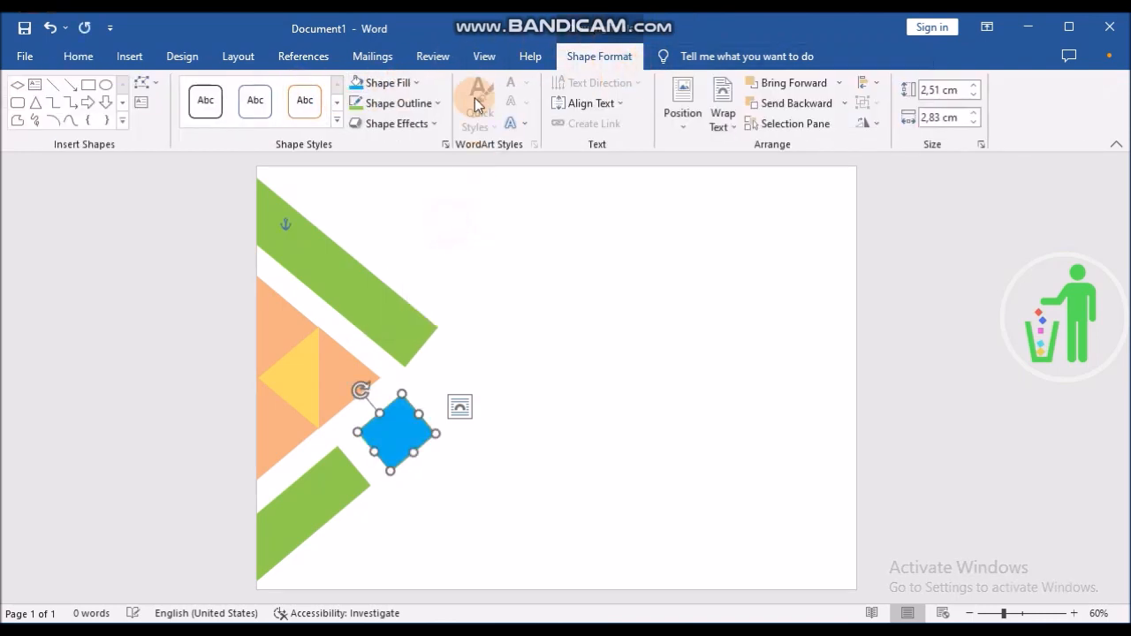
{"action": "left_click", "coordinate": [402, 103]}
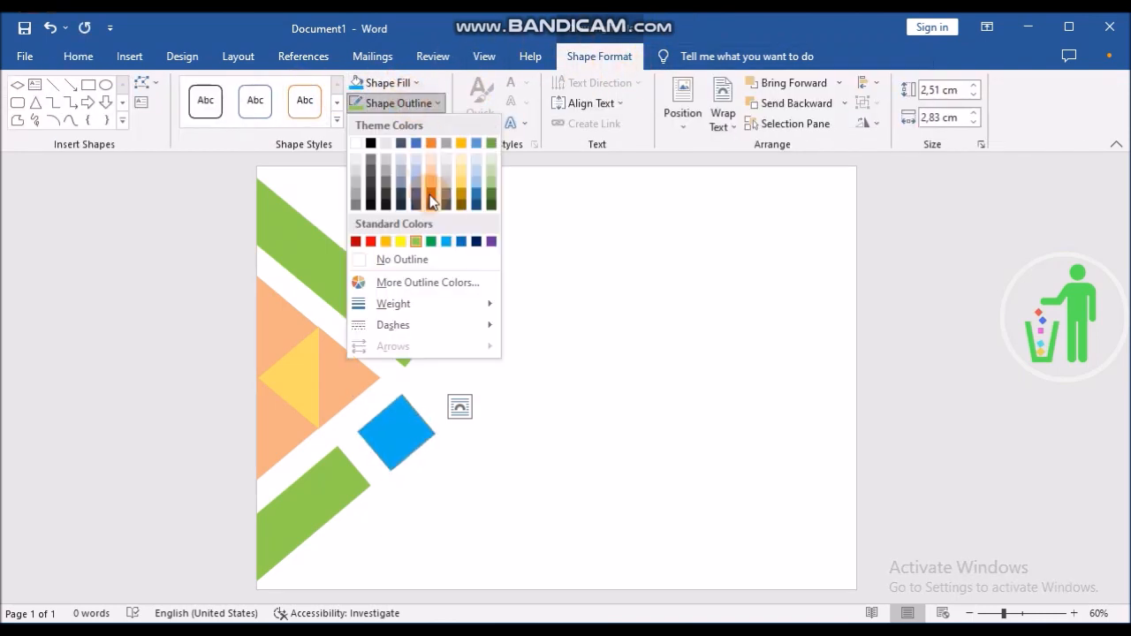
{"action": "left_click", "coordinate": [448, 241]}
{"action": "left_click", "coordinate": [587, 447]}
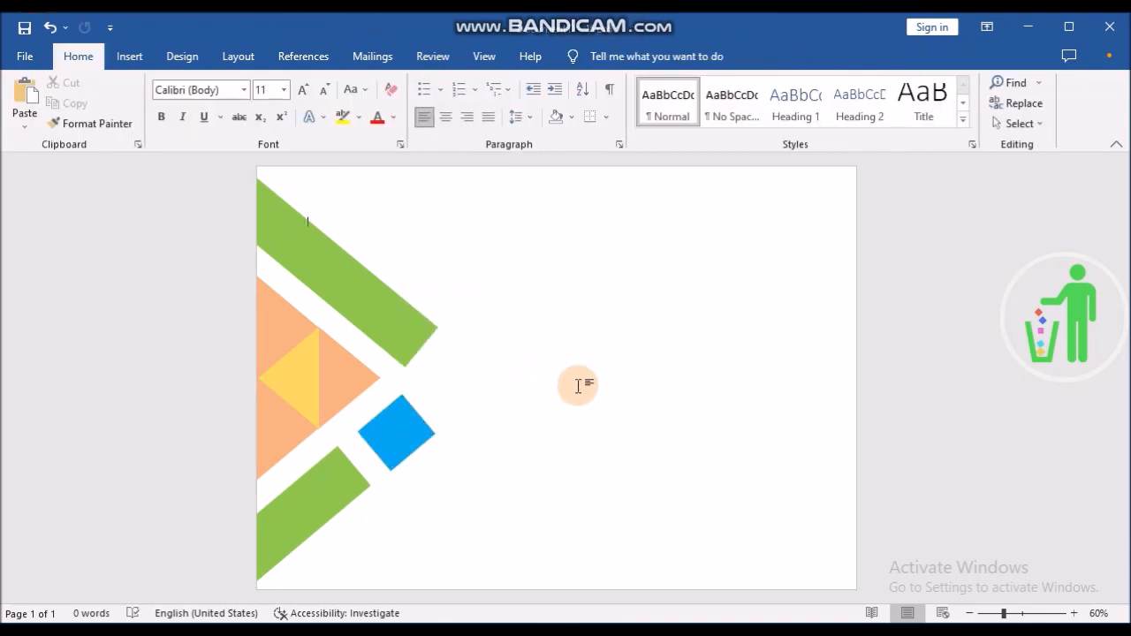
Step: Duplicate the grouped diamond and move the copy to the page's lower right edge so only its gold half remains on the page
{"action": "left_click", "coordinate": [332, 380]}
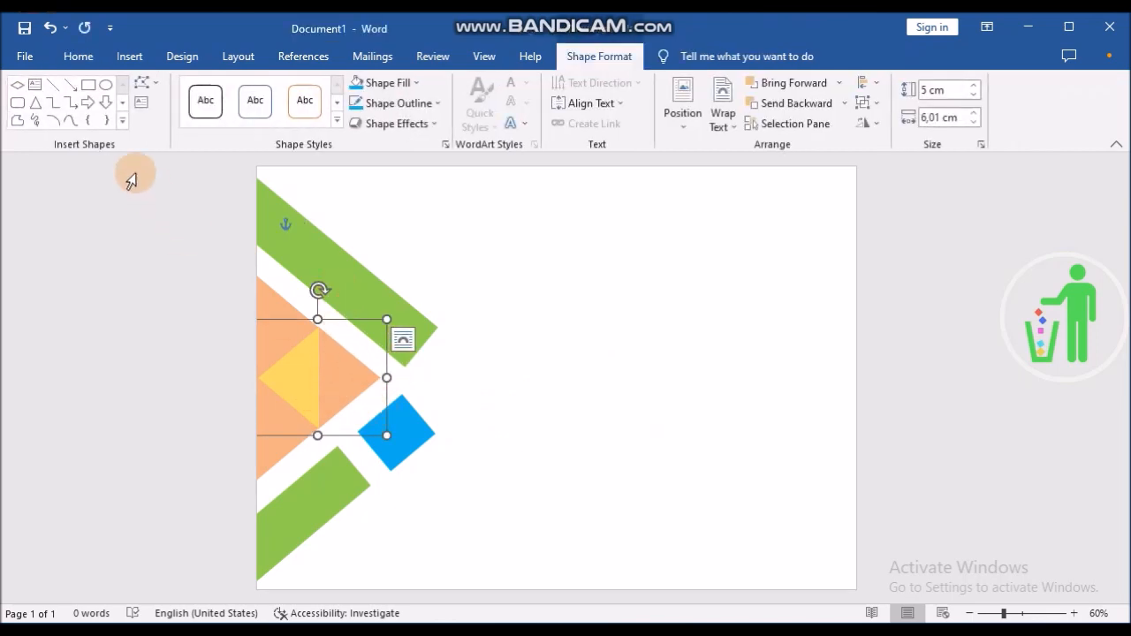
{"action": "left_click", "coordinate": [78, 55]}
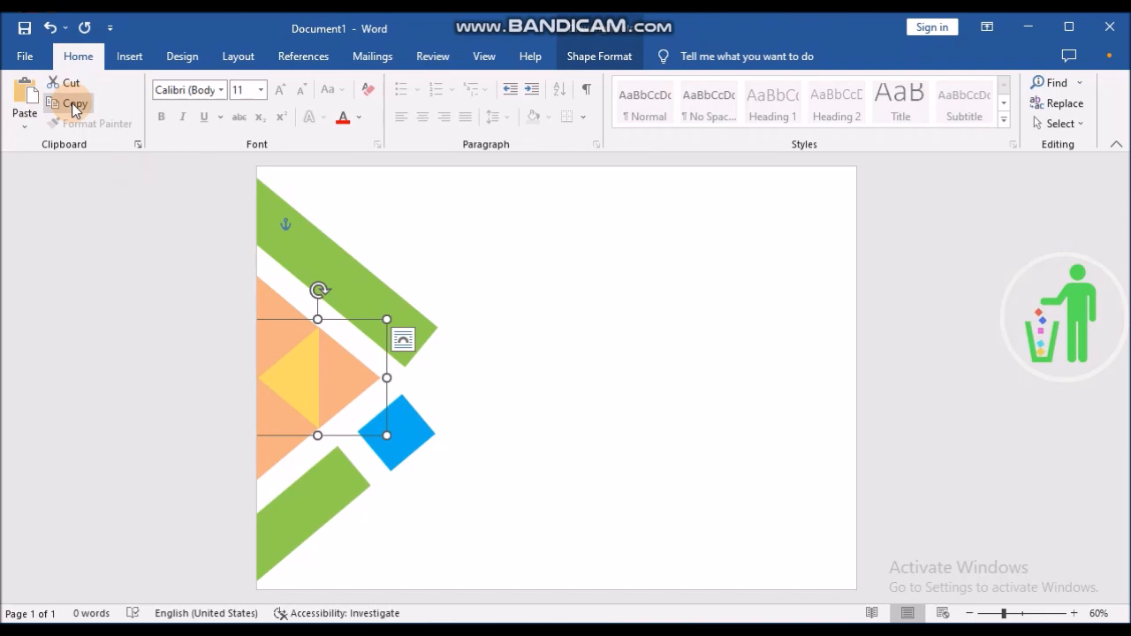
{"action": "left_click", "coordinate": [76, 104]}
{"action": "left_click", "coordinate": [25, 97]}
{"action": "left_click_drag", "start_coordinate": [328, 383], "coordinate": [861, 493]}
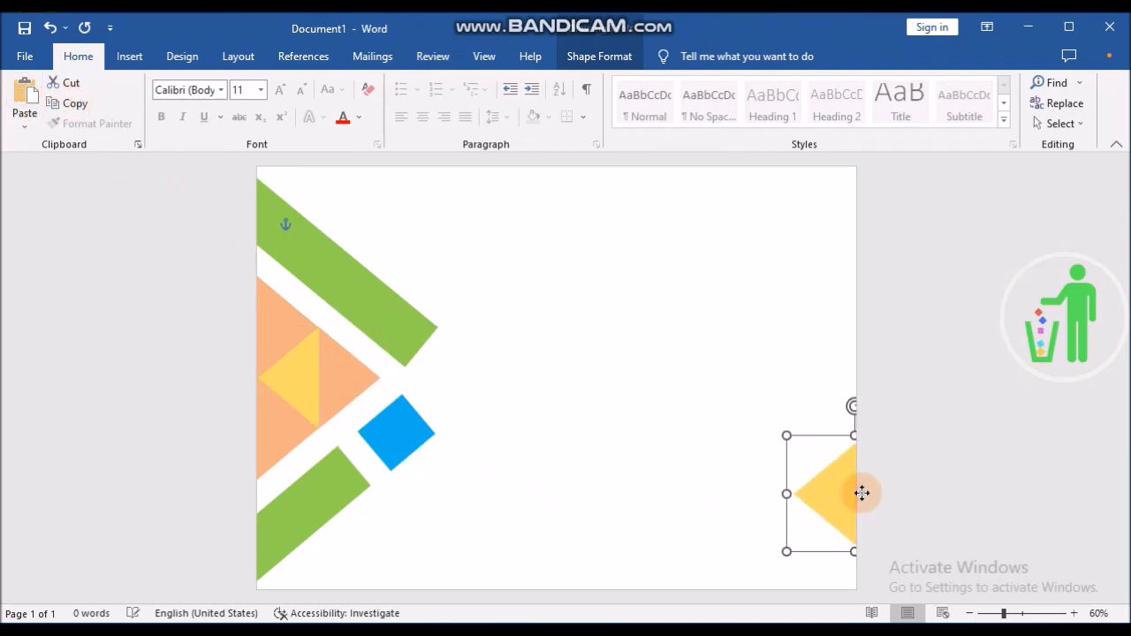
Step: Duplicate the upper orange triangle and move the copy to the empty area right of the page's centre
{"action": "left_click", "coordinate": [344, 367]}
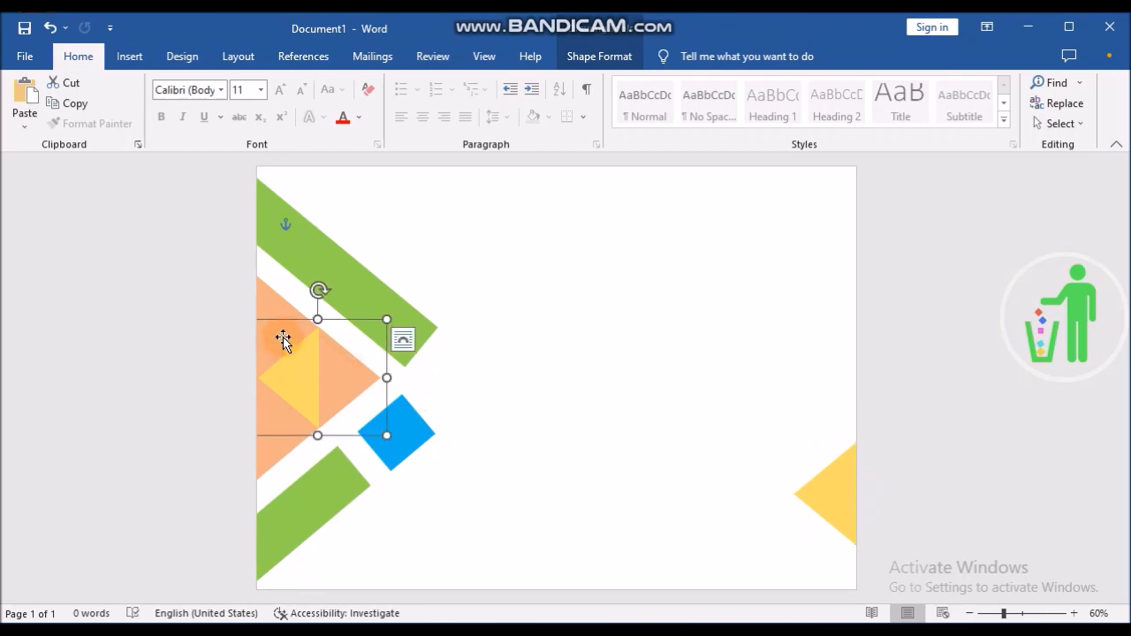
{"action": "left_click", "coordinate": [271, 303]}
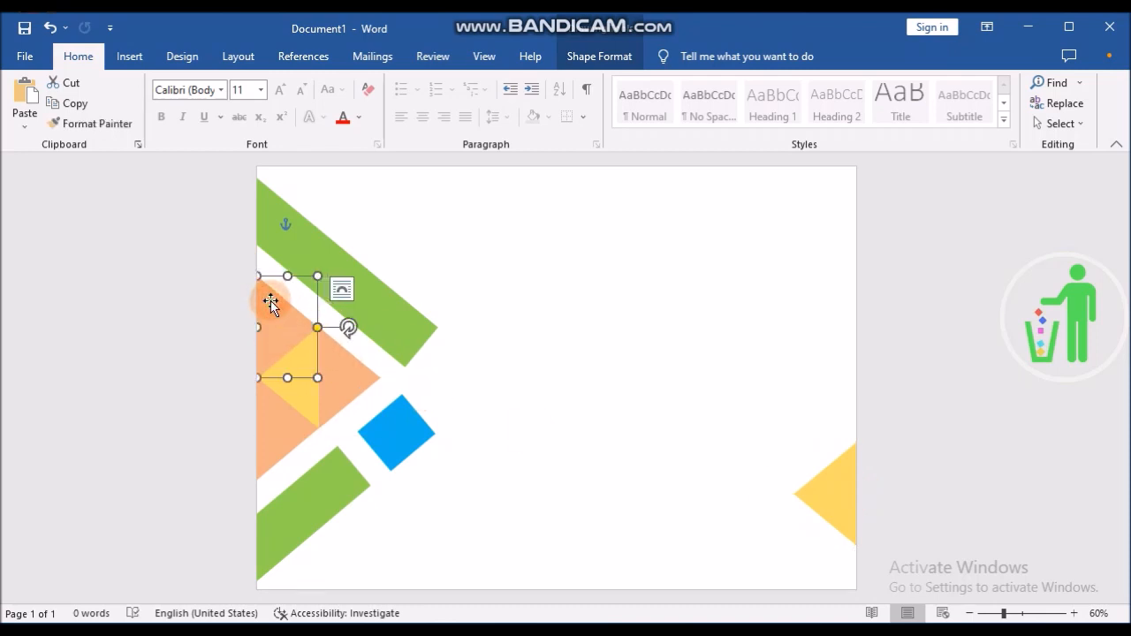
{"action": "left_click", "coordinate": [73, 102]}
{"action": "left_click", "coordinate": [9, 104]}
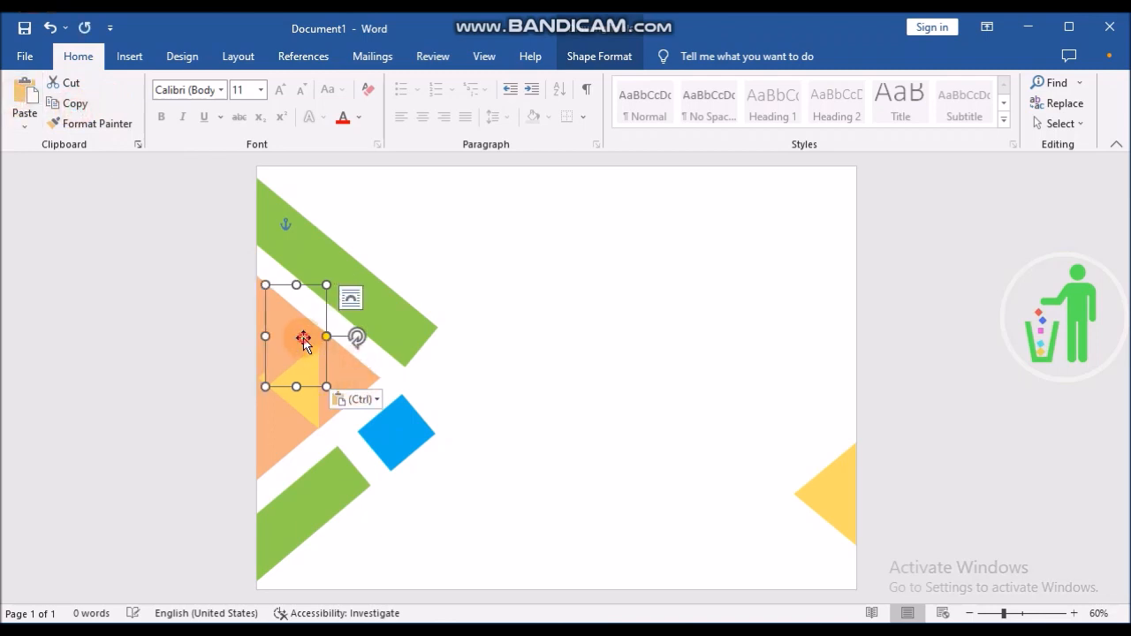
{"action": "left_click_drag", "start_coordinate": [303, 336], "coordinate": [618, 376]}
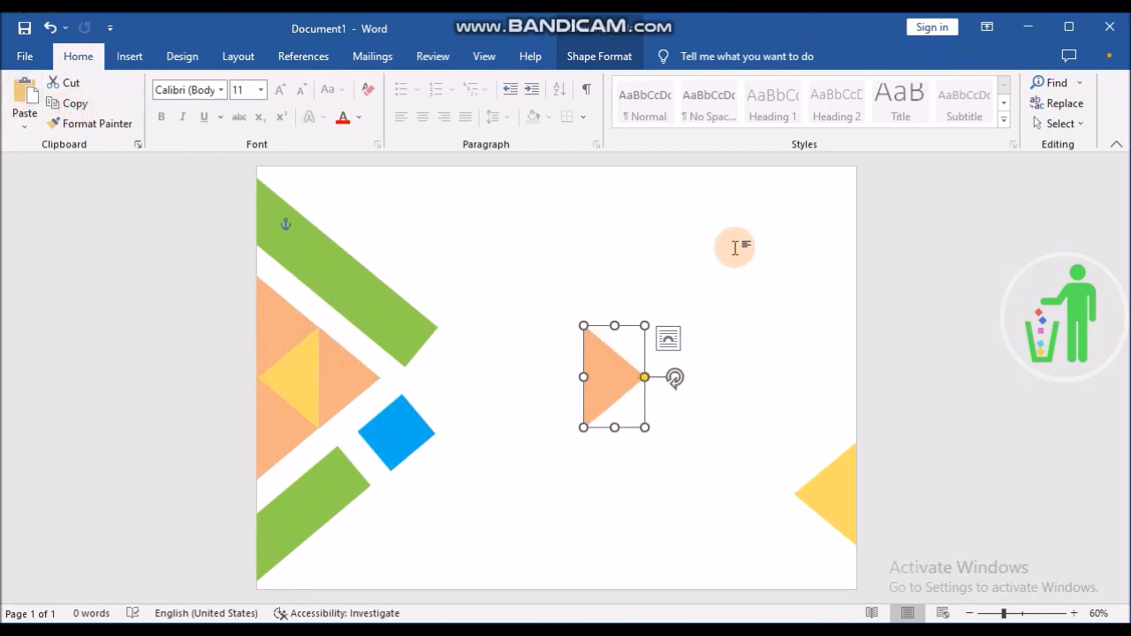
Step: Flip the copied orange triangle horizontally and place it with its lower corner at the left tip of the right-edge gold triangle
{"action": "left_click", "coordinate": [587, 58]}
{"action": "left_click", "coordinate": [868, 128]}
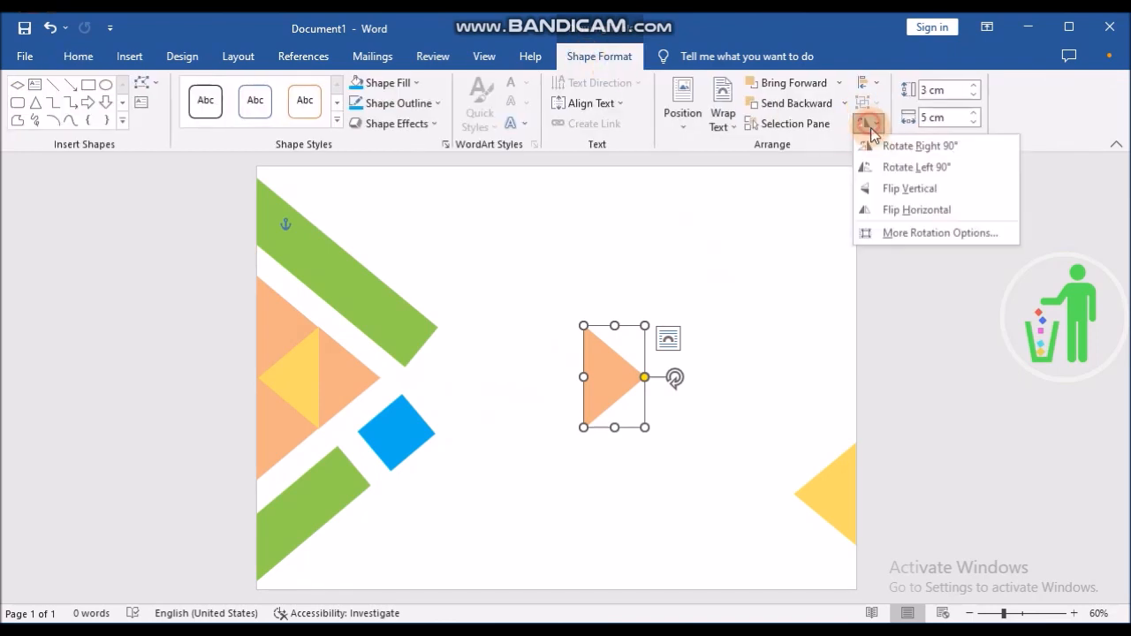
{"action": "left_click", "coordinate": [900, 212]}
{"action": "left_click_drag", "start_coordinate": [613, 369], "coordinate": [824, 382]}
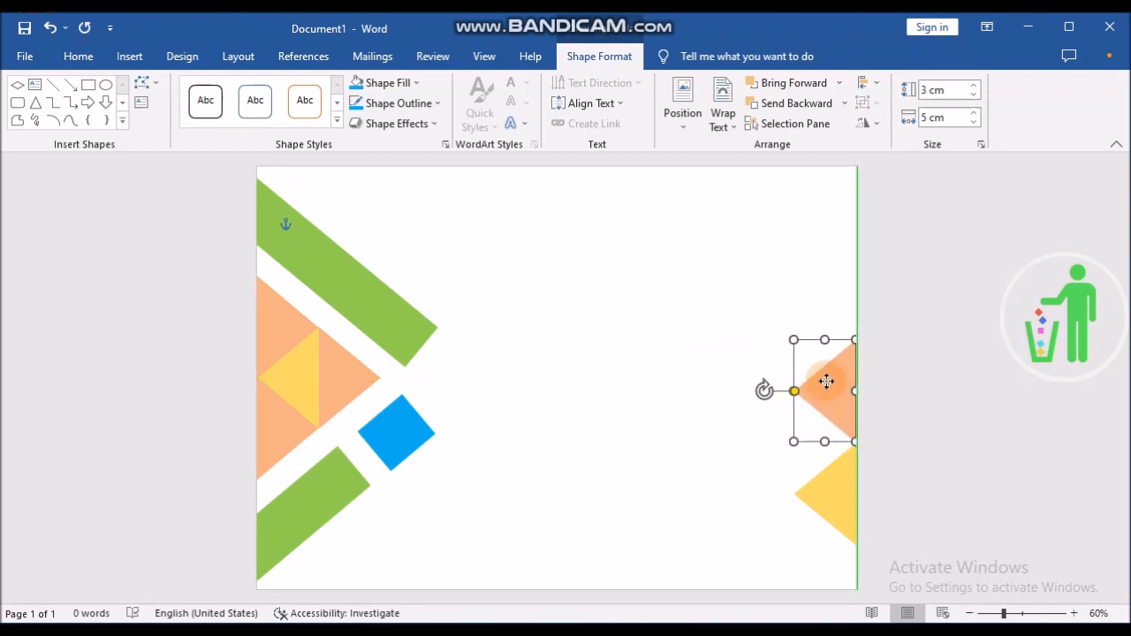
{"action": "left_click_drag", "start_coordinate": [826, 382], "coordinate": [772, 441]}
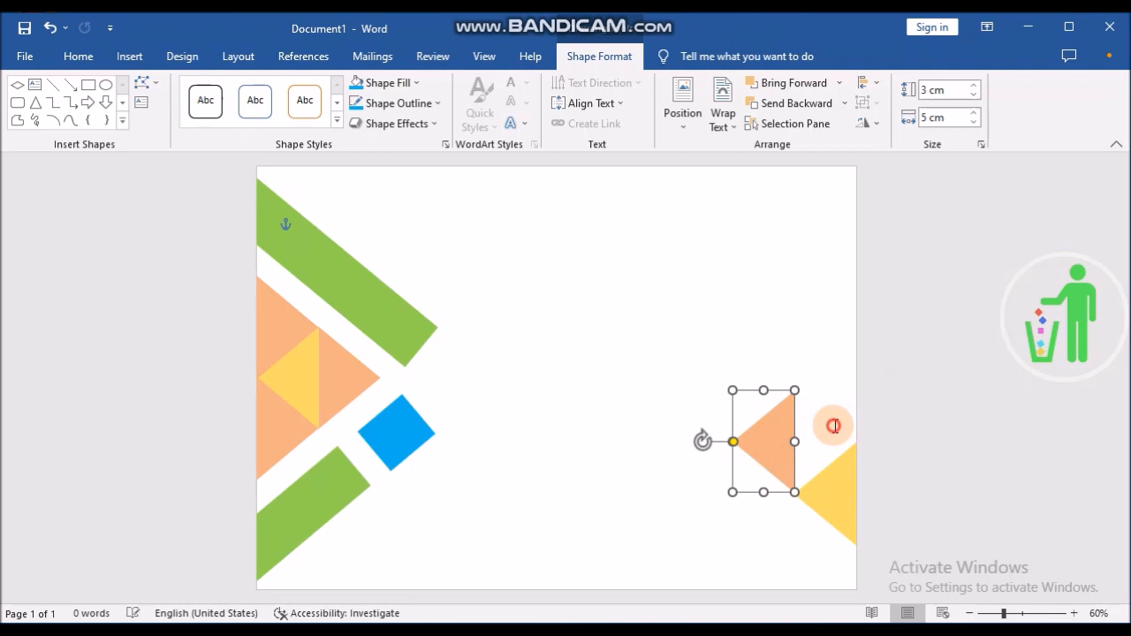
Step: Duplicate the gold triangle at the page's lower right edge and place the copy directly above it, beside the orange triangle's upper corner
{"action": "left_click", "coordinate": [860, 455]}
{"action": "left_click", "coordinate": [847, 473]}
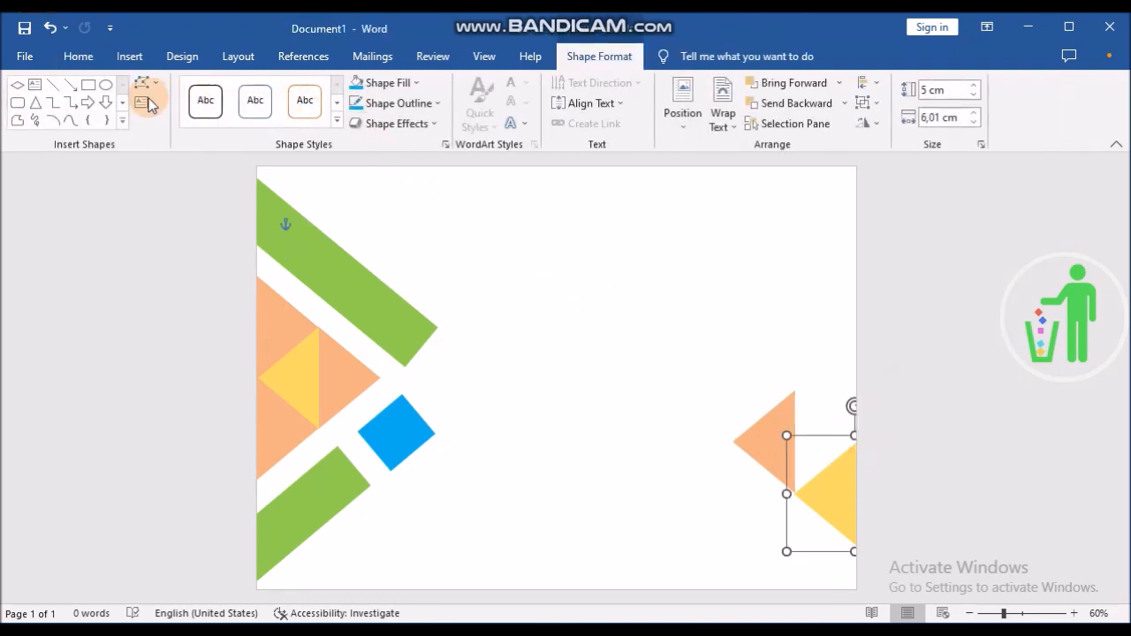
{"action": "left_click", "coordinate": [80, 56]}
{"action": "left_click", "coordinate": [85, 88]}
{"action": "left_click", "coordinate": [26, 92]}
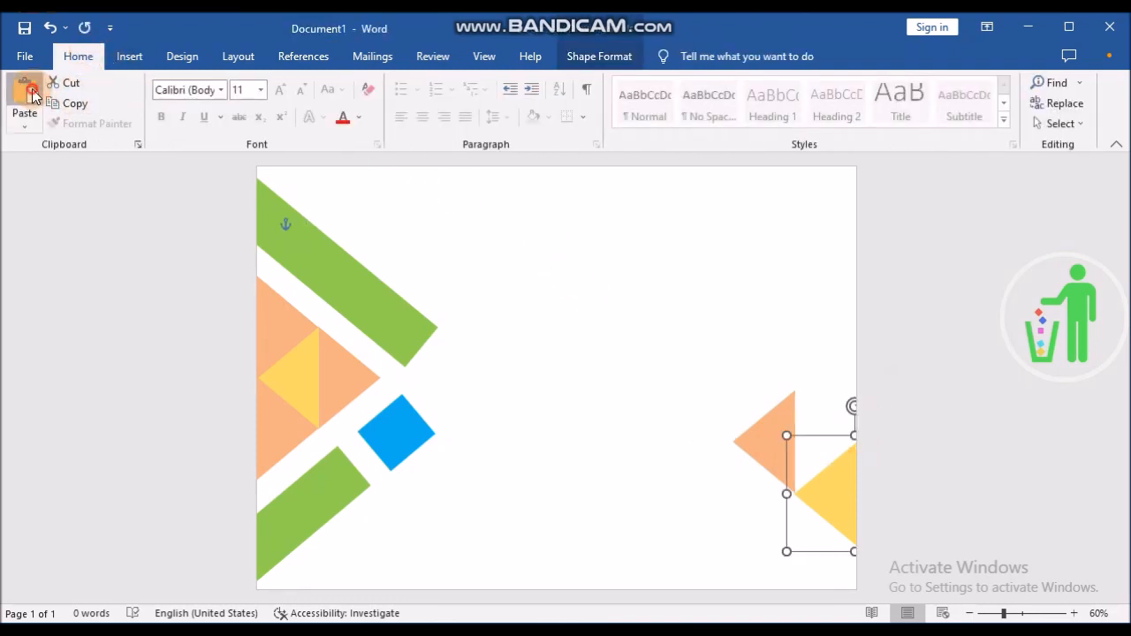
{"action": "left_click_drag", "start_coordinate": [854, 458], "coordinate": [842, 366]}
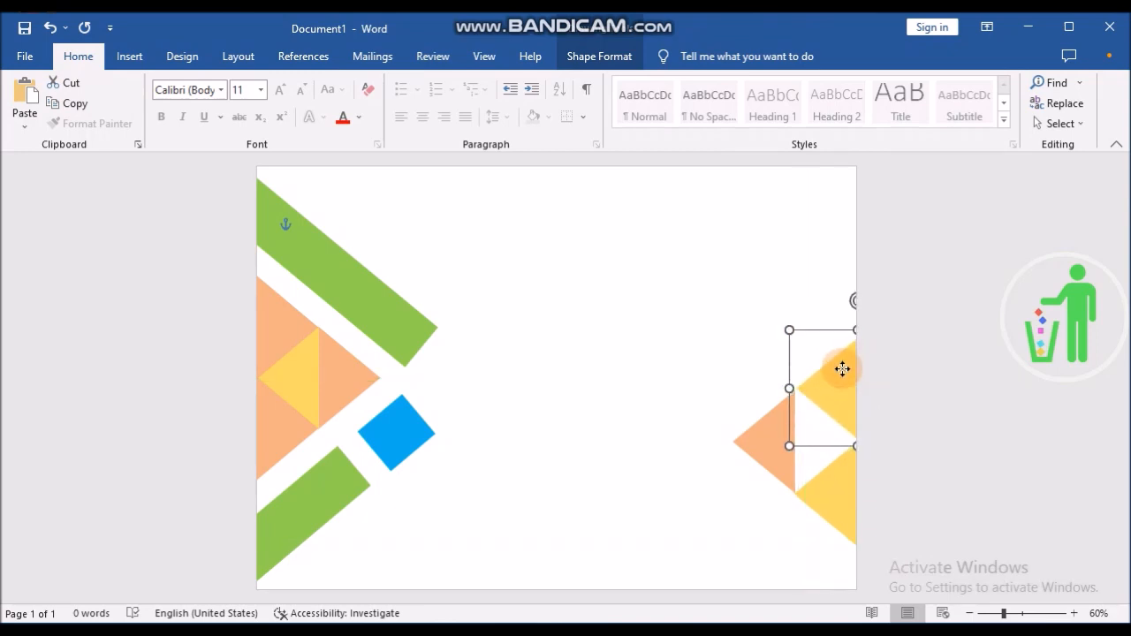
{"action": "left_click", "coordinate": [728, 302]}
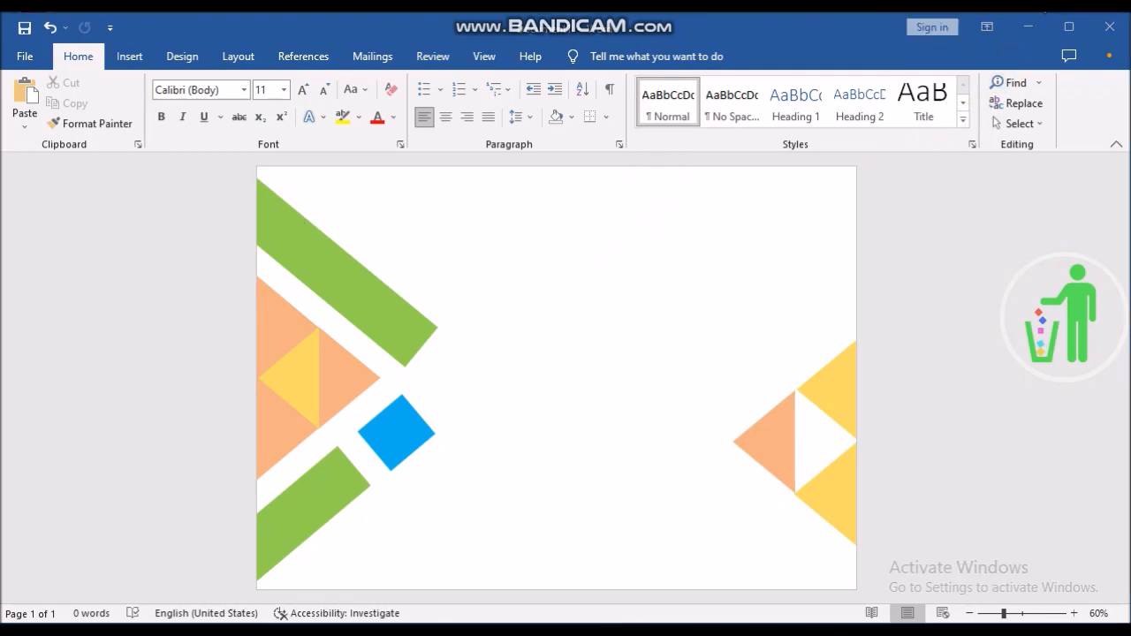
{"action": "left_click", "coordinate": [925, 272]}
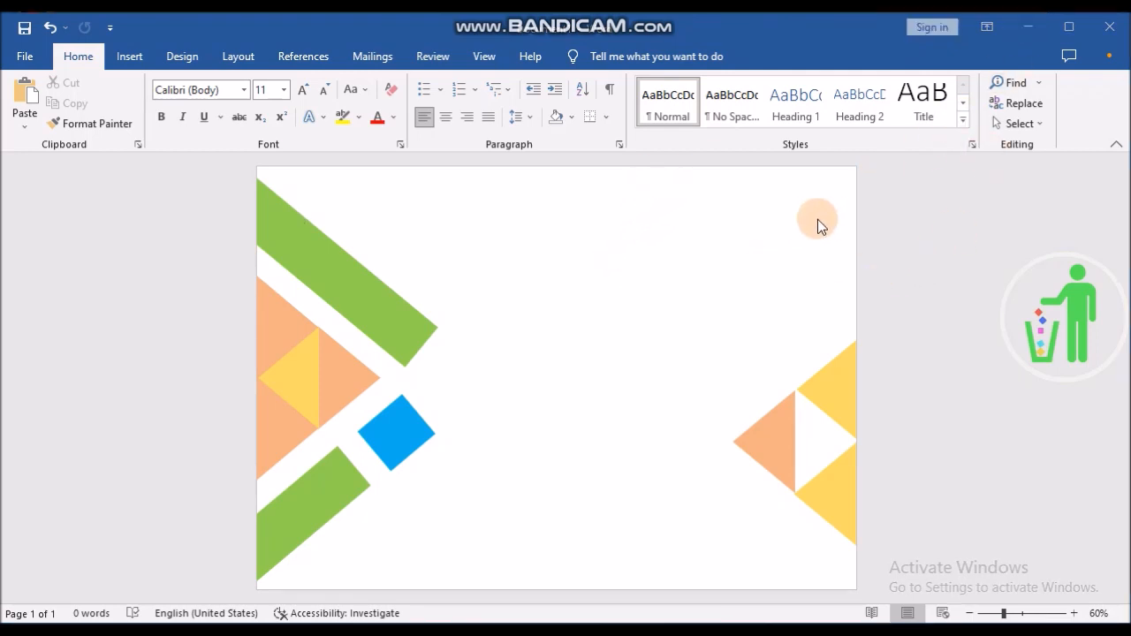
Step: Insert the picture "Logo rsud Kabupaten Indramayu" from the Downloads folder on this device
{"action": "left_click", "coordinate": [139, 59]}
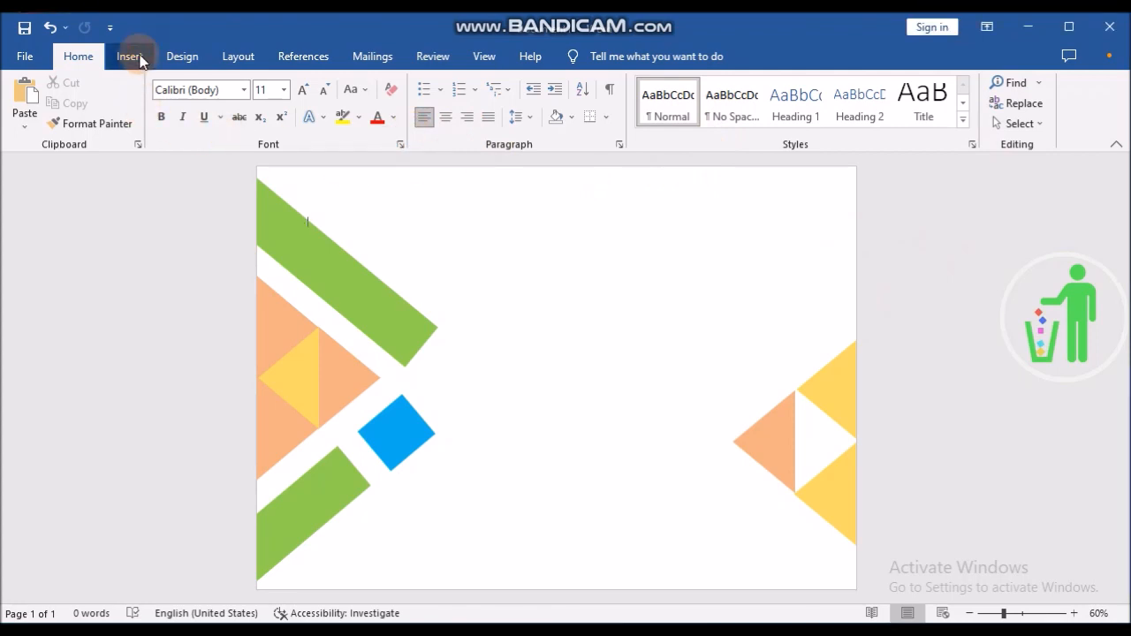
{"action": "left_click", "coordinate": [140, 59]}
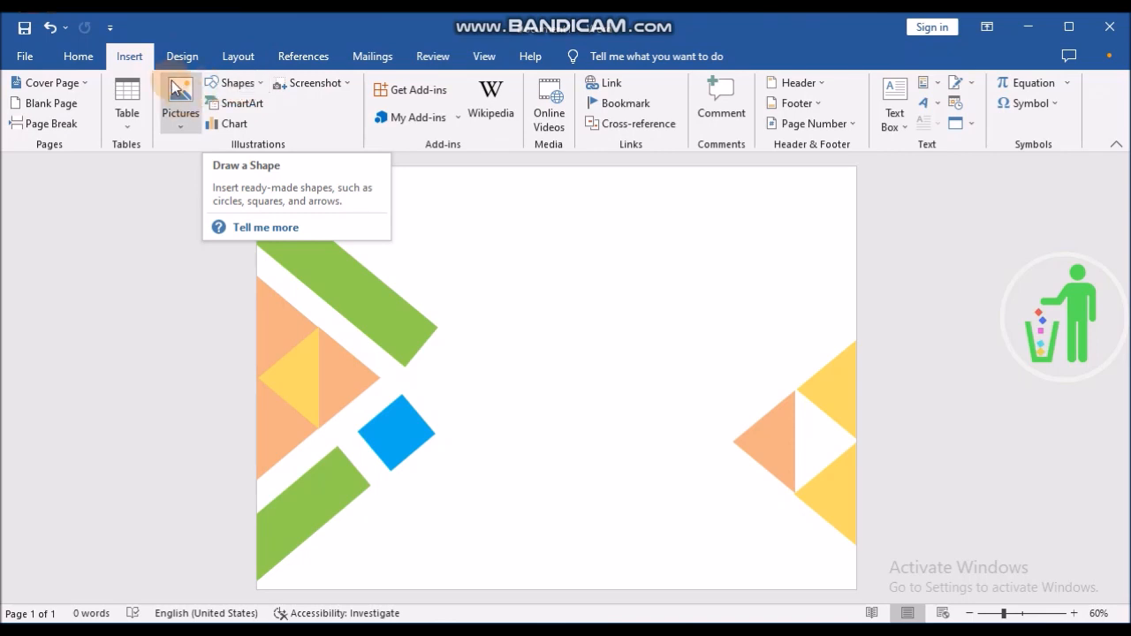
{"action": "left_click", "coordinate": [134, 59]}
{"action": "left_click", "coordinate": [180, 99]}
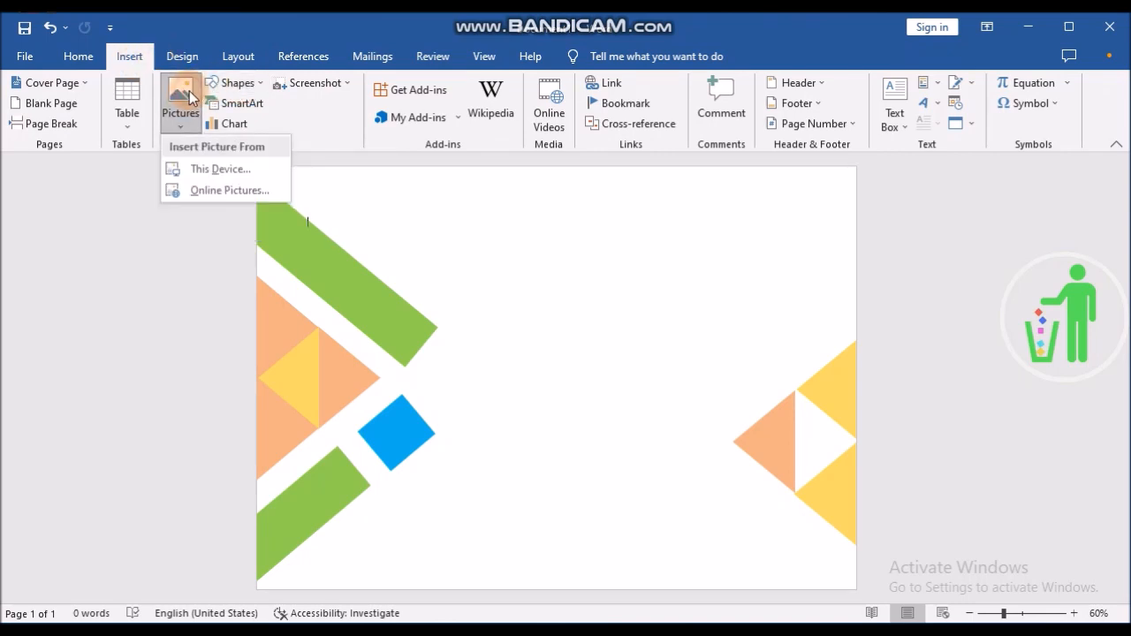
{"action": "left_click", "coordinate": [210, 161]}
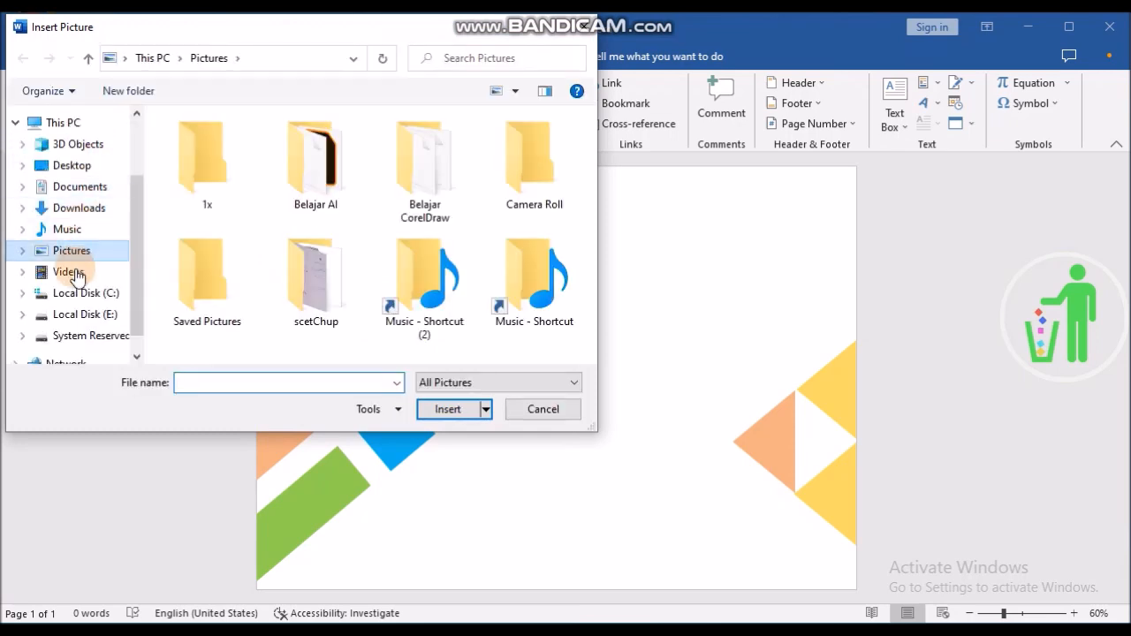
{"action": "left_click", "coordinate": [76, 208]}
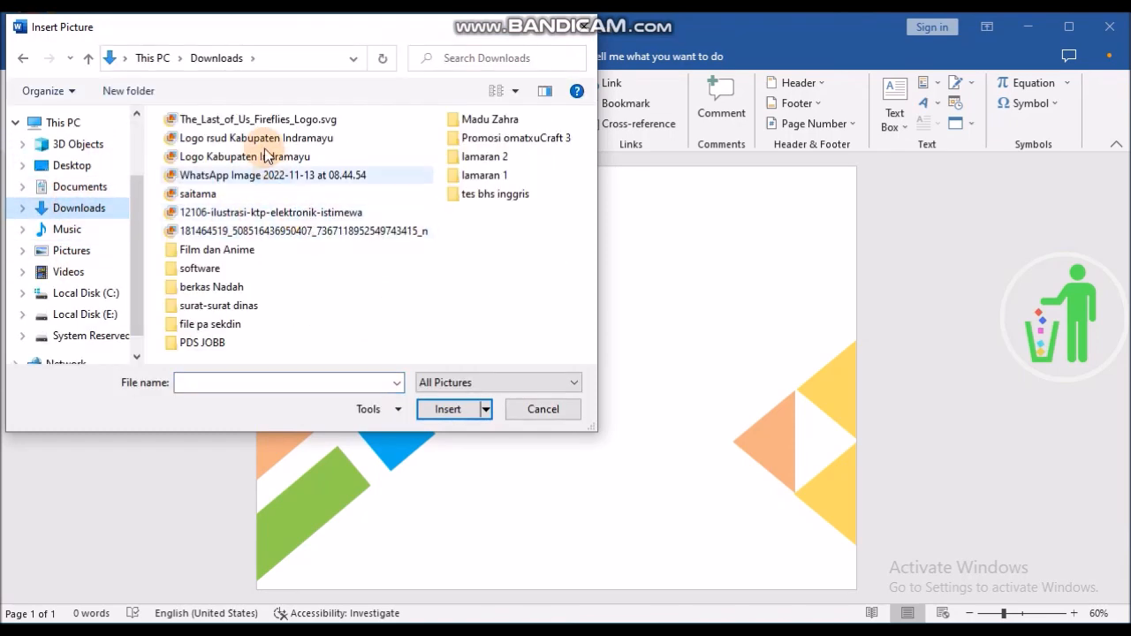
{"action": "double_click", "coordinate": [252, 140]}
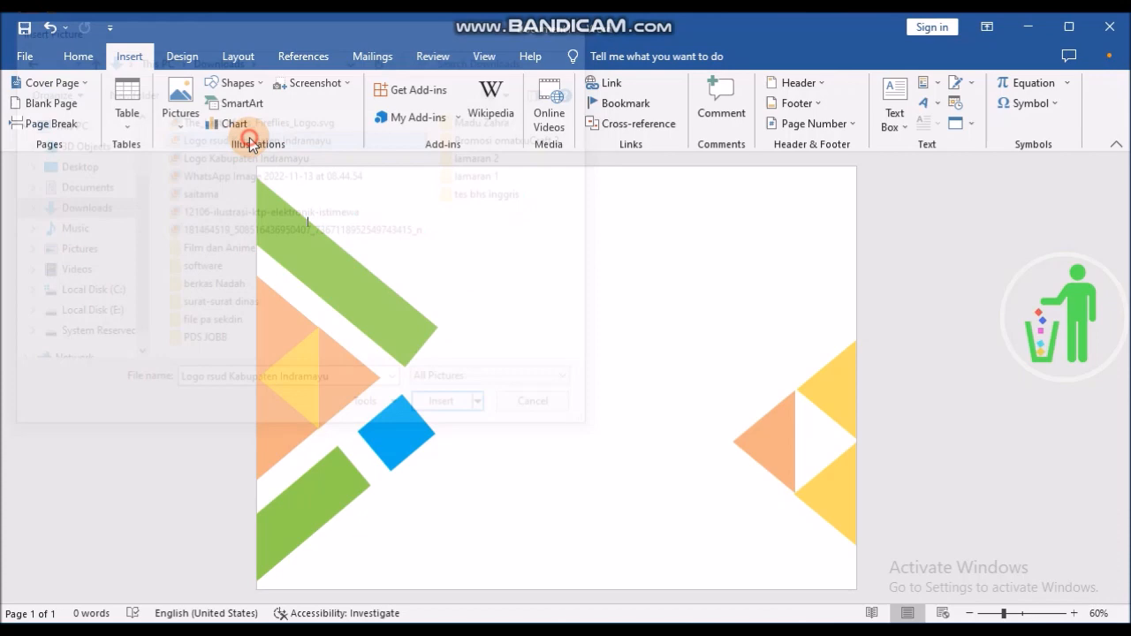
Step: Set the round orange logo's text wrapping to In Front of Text and resize it to about 7.66 cm square
{"action": "mouse_move", "coordinate": [445, 277]}
{"action": "left_mouse_down"}
{"action": "mouse_move", "coordinate": [627, 285]}
{"action": "mouse_move", "coordinate": [459, 289]}
{"action": "left_mouse_up"}
{"action": "left_click", "coordinate": [557, 295]}
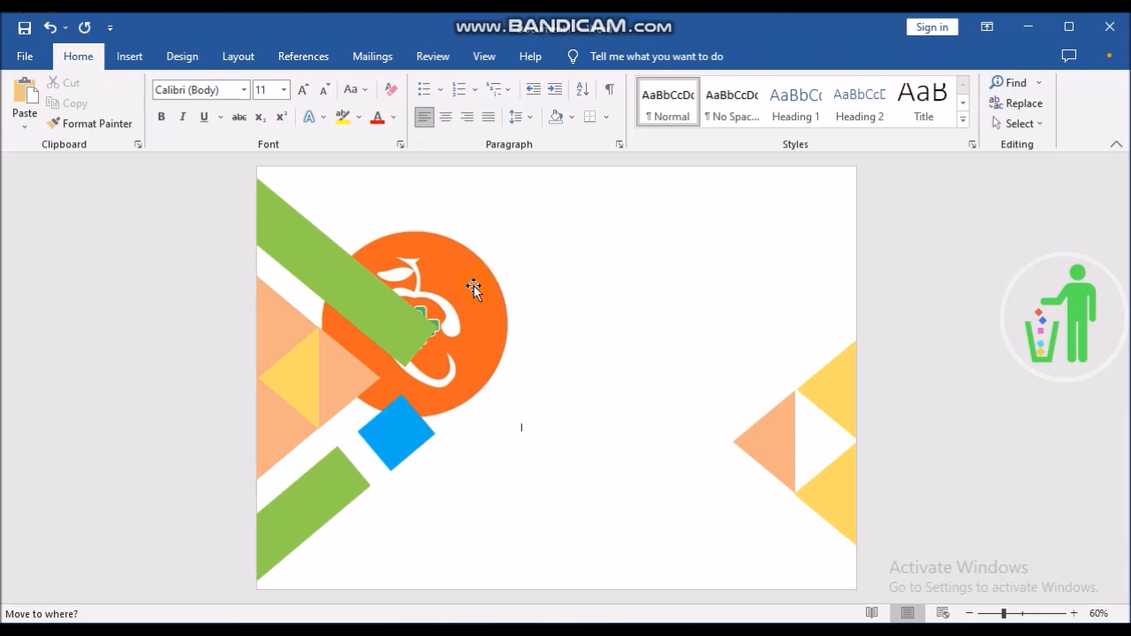
{"action": "left_click", "coordinate": [468, 281]}
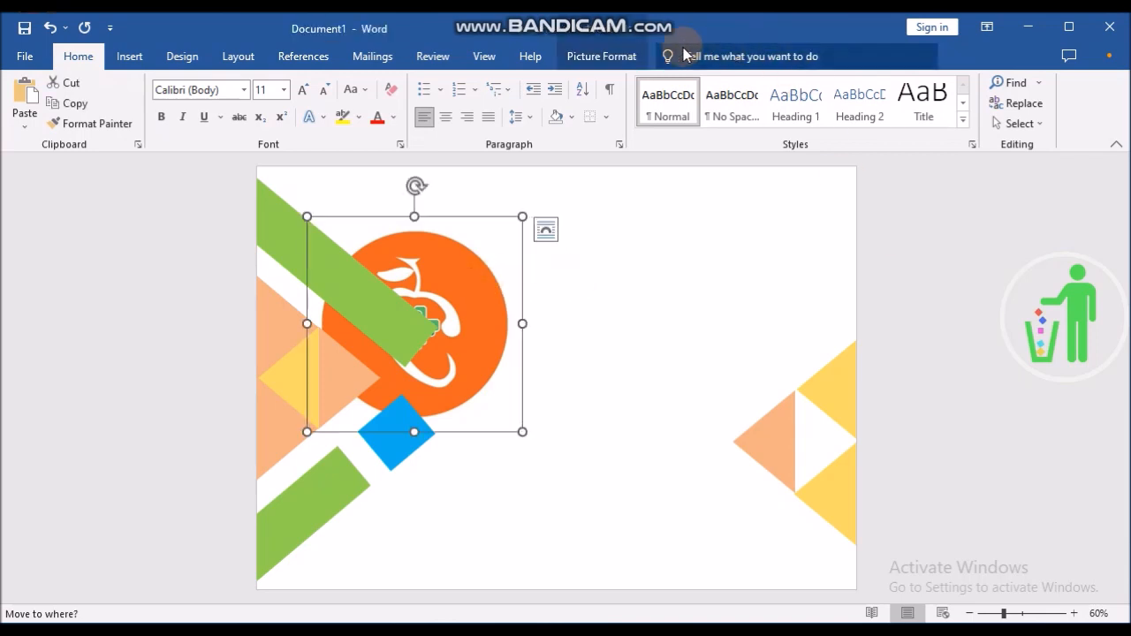
{"action": "left_click", "coordinate": [619, 56]}
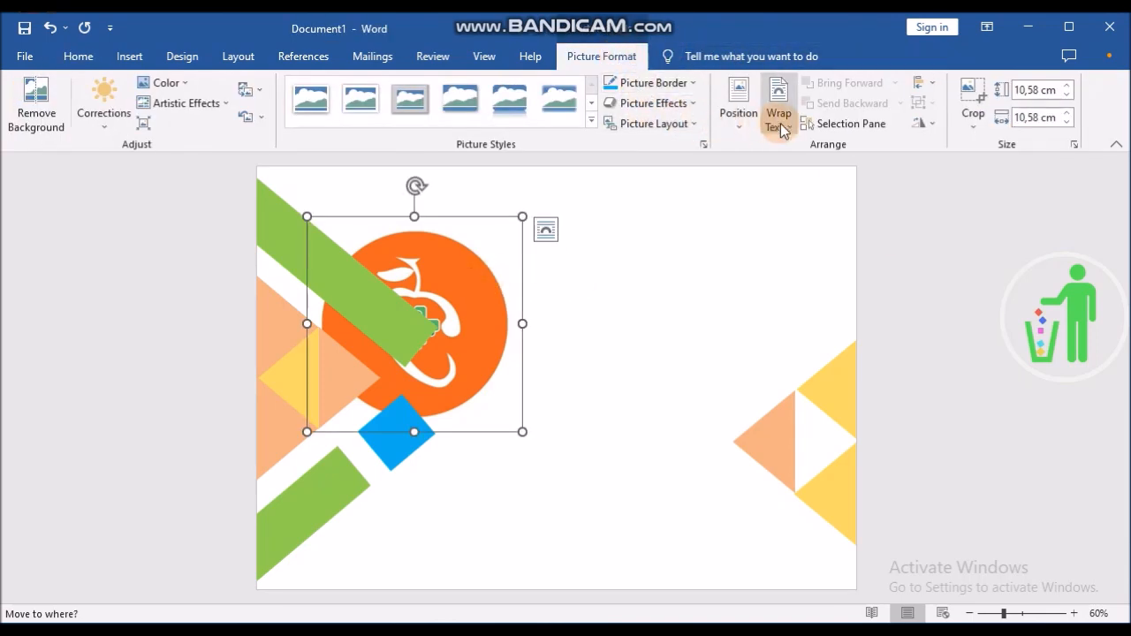
{"action": "left_click", "coordinate": [780, 126]}
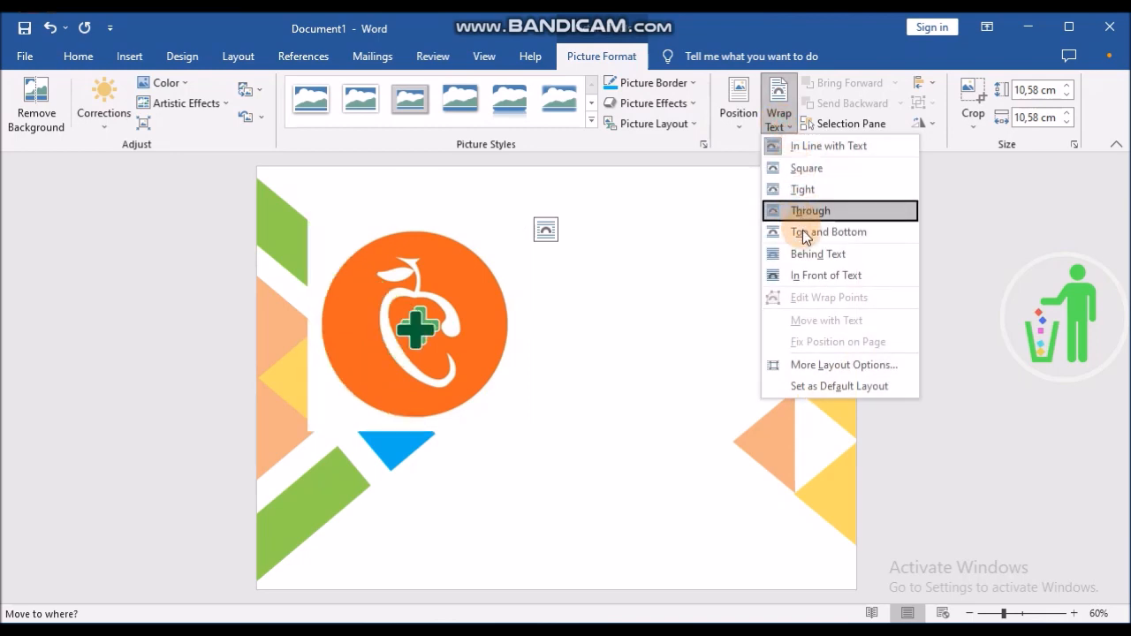
{"action": "left_click", "coordinate": [812, 276]}
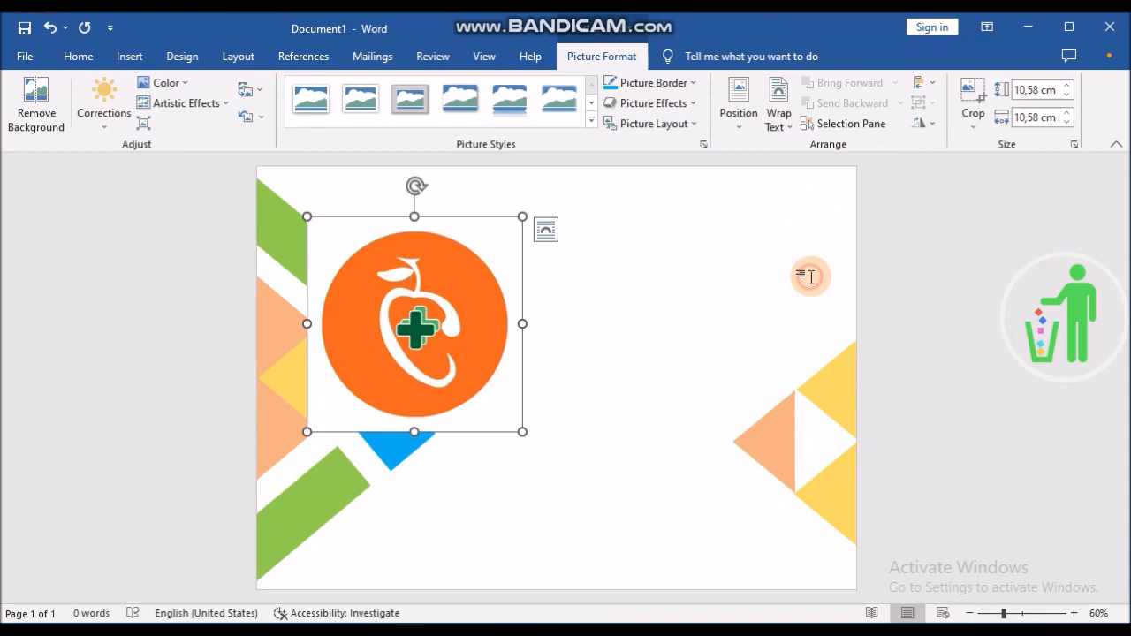
{"action": "left_click_drag", "start_coordinate": [524, 215], "coordinate": [426, 275]}
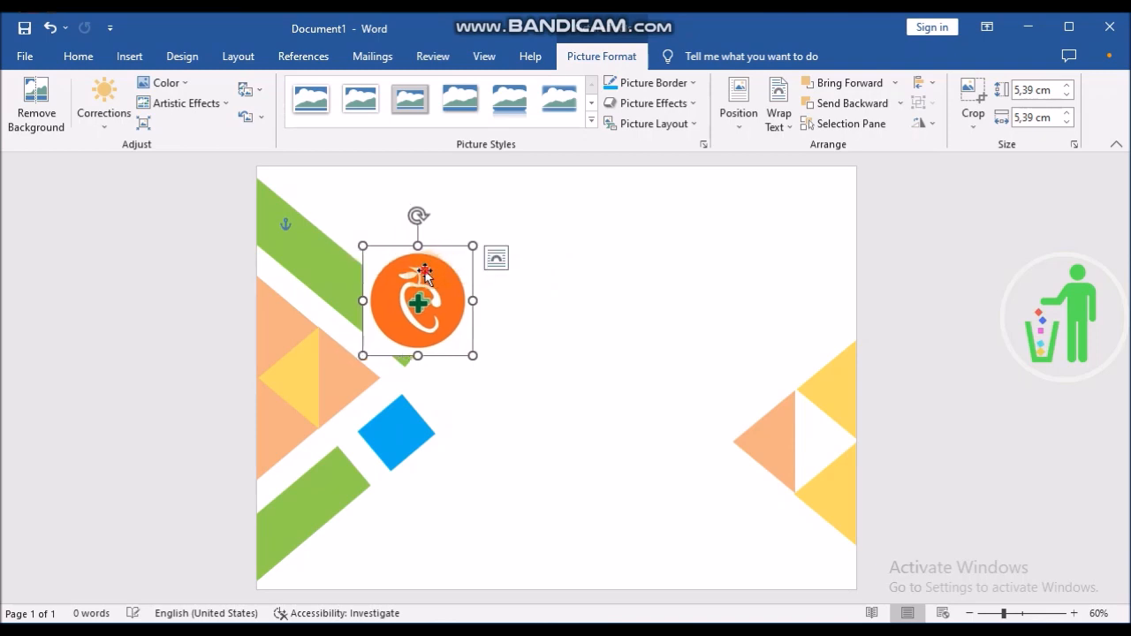
{"action": "left_click_drag", "start_coordinate": [492, 240], "coordinate": [519, 231]}
Step: Remove the white background of the round orange logo, extending the removal area to the picture's edges, and keep the changes
{"action": "left_click", "coordinate": [599, 58]}
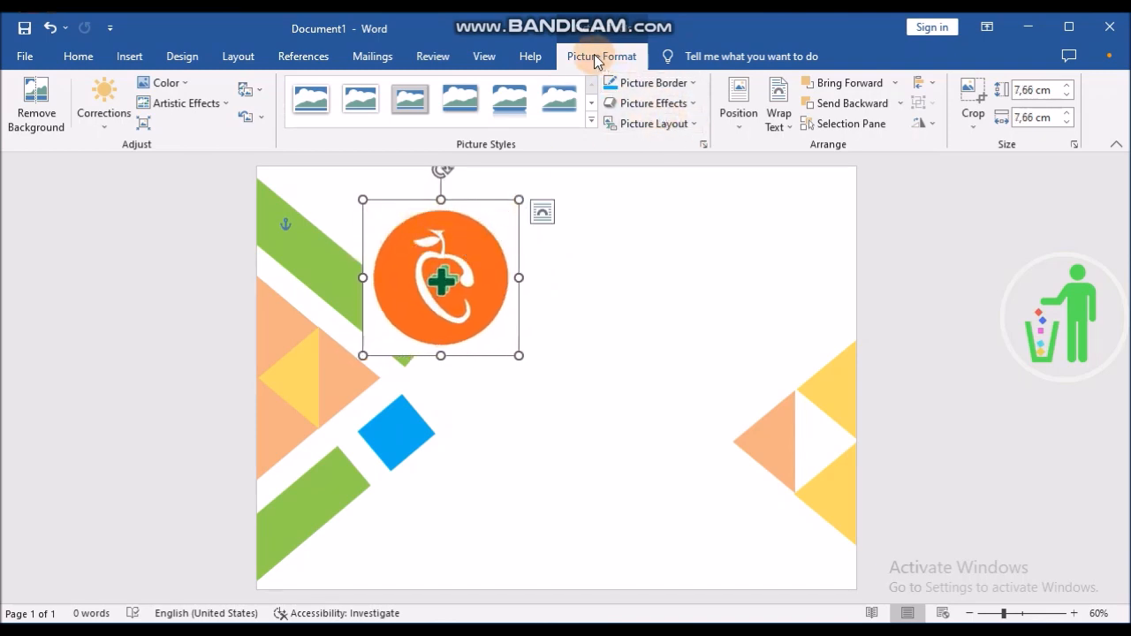
{"action": "left_click", "coordinate": [35, 114]}
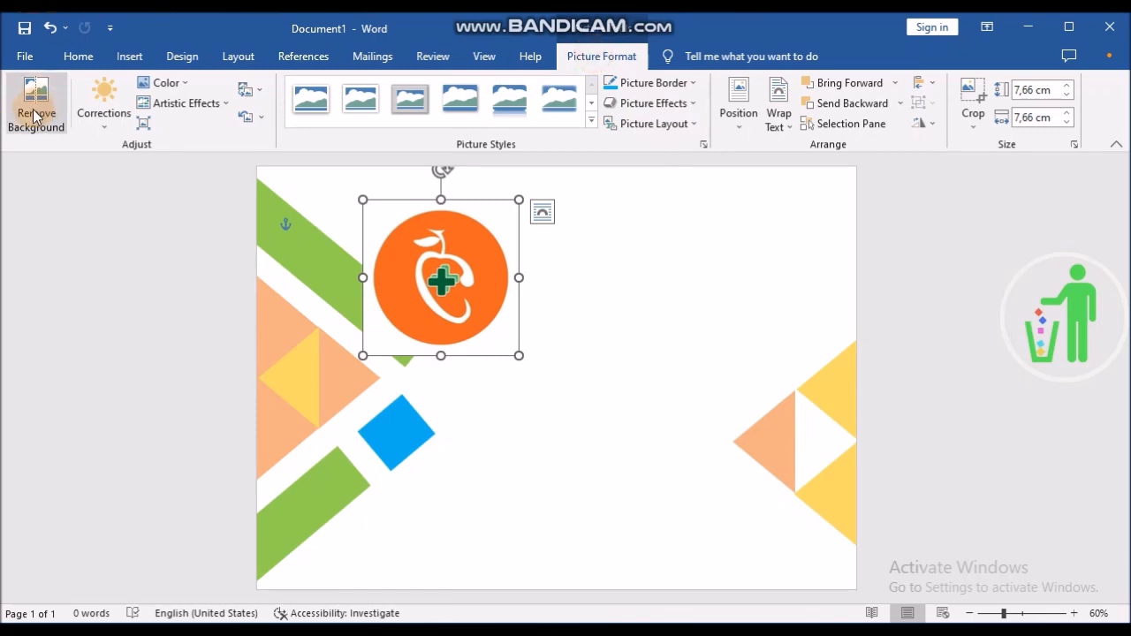
{"action": "left_click", "coordinate": [34, 113]}
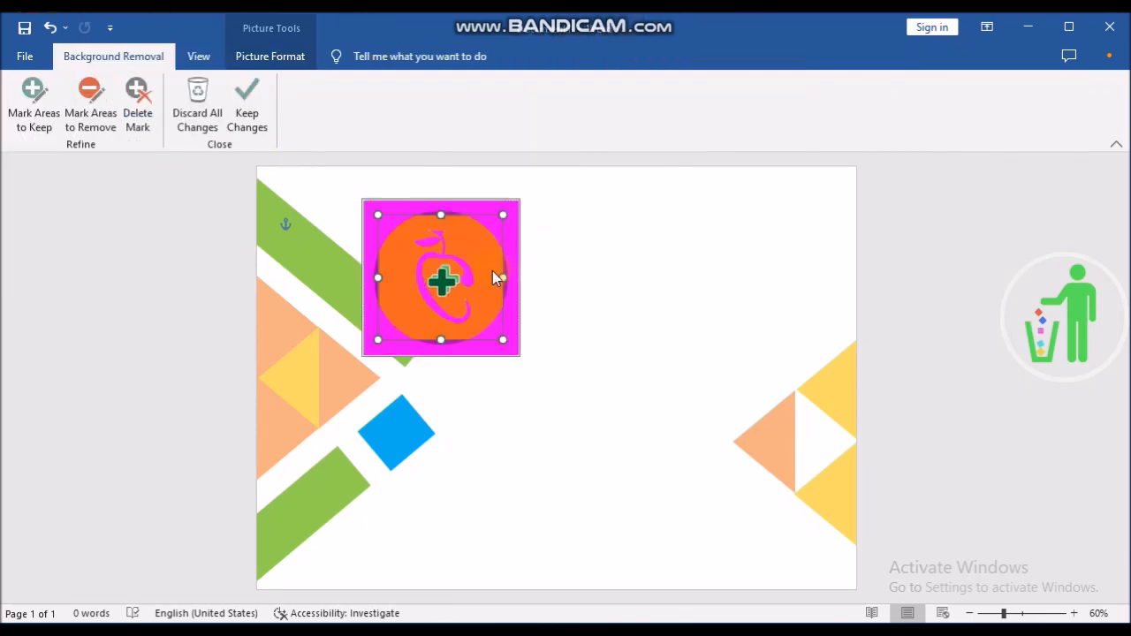
{"action": "left_click_drag", "start_coordinate": [502, 275], "coordinate": [519, 275]}
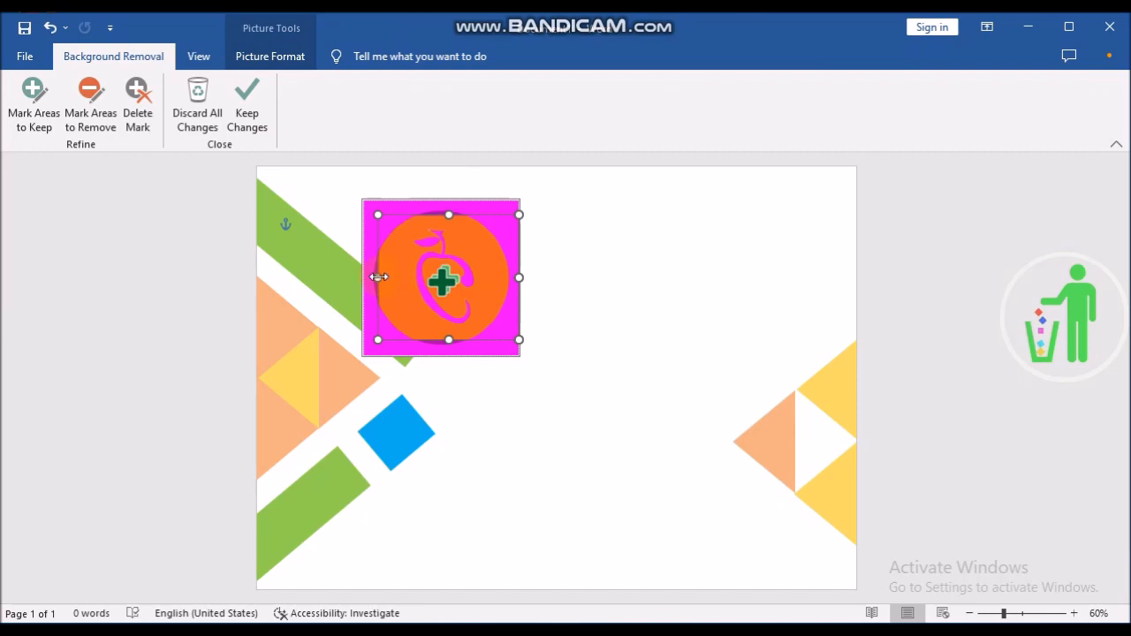
{"action": "left_click_drag", "start_coordinate": [356, 278], "coordinate": [358, 278]}
{"action": "left_click_drag", "start_coordinate": [441, 358], "coordinate": [441, 356]}
{"action": "left_click_drag", "start_coordinate": [444, 209], "coordinate": [463, 189]}
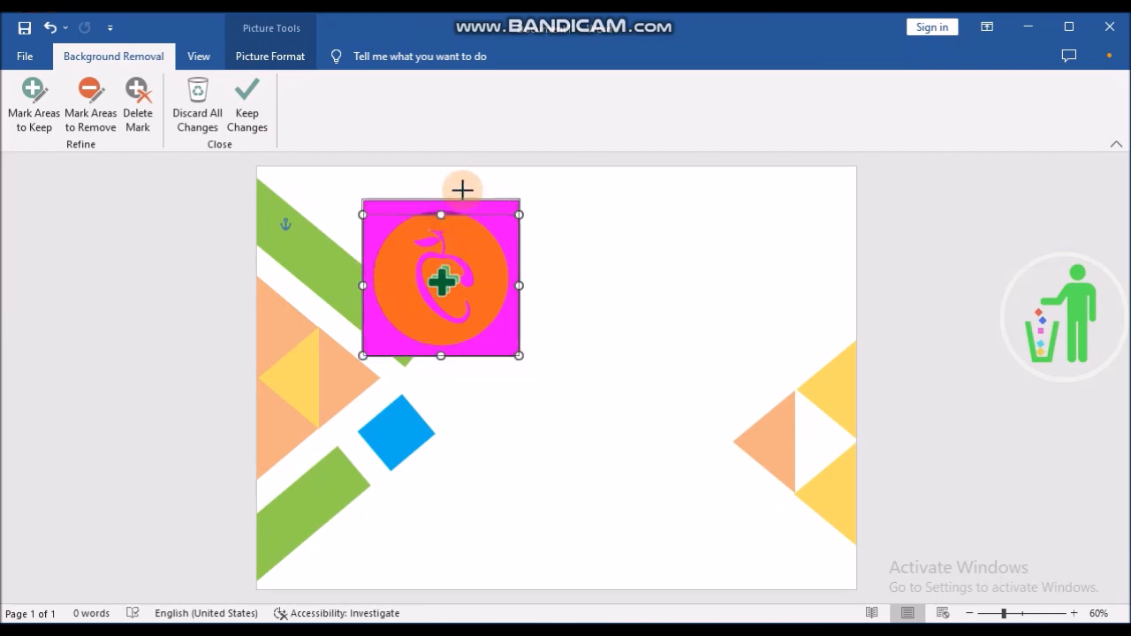
{"action": "left_click", "coordinate": [250, 111]}
Step: Shrink the round orange logo to about 3.33 cm square and place it near the page's upper left corner, above the long green bar
{"action": "left_click_drag", "start_coordinate": [483, 257], "coordinate": [612, 262]}
{"action": "left_click_drag", "start_coordinate": [624, 217], "coordinate": [352, 203]}
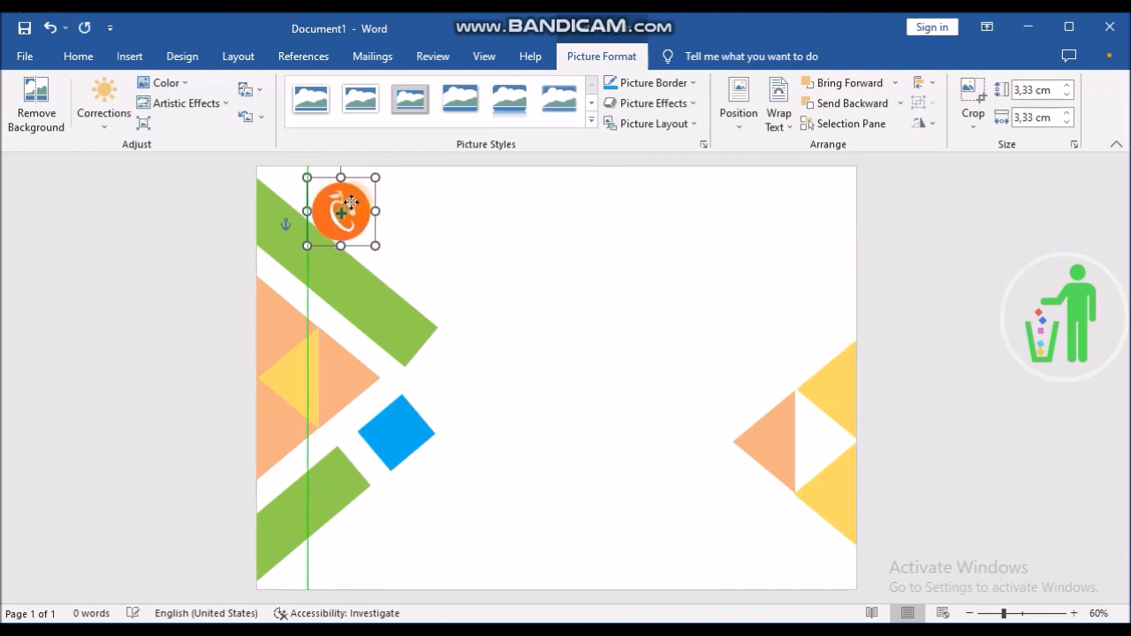
{"action": "left_click_drag", "start_coordinate": [352, 204], "coordinate": [352, 204]}
{"action": "left_click", "coordinate": [580, 208]}
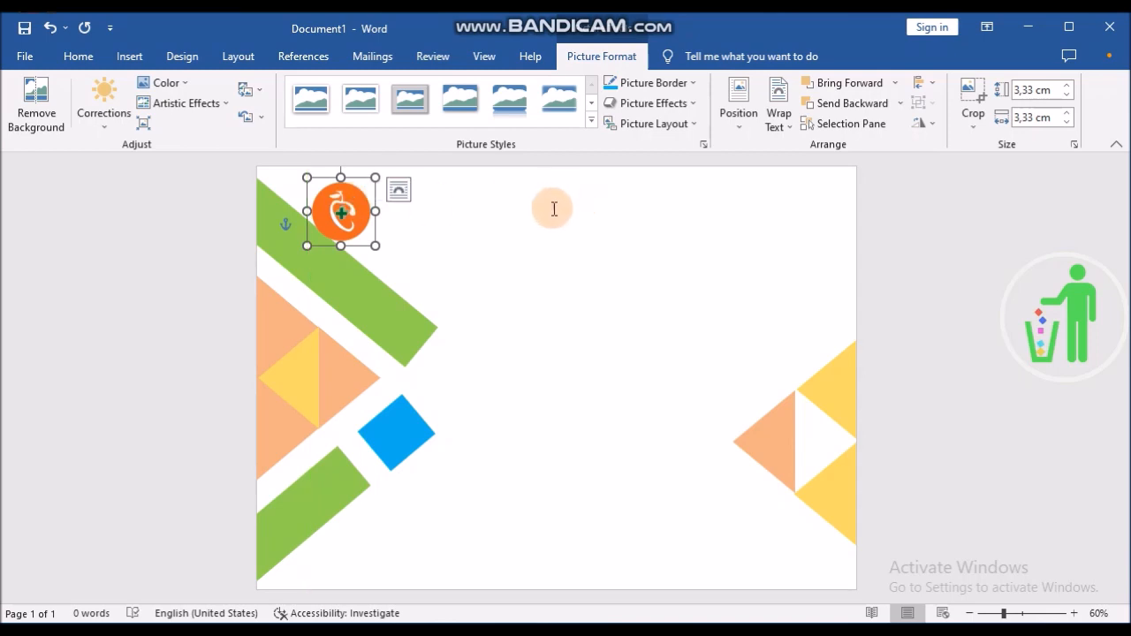
{"action": "left_click", "coordinate": [460, 206]}
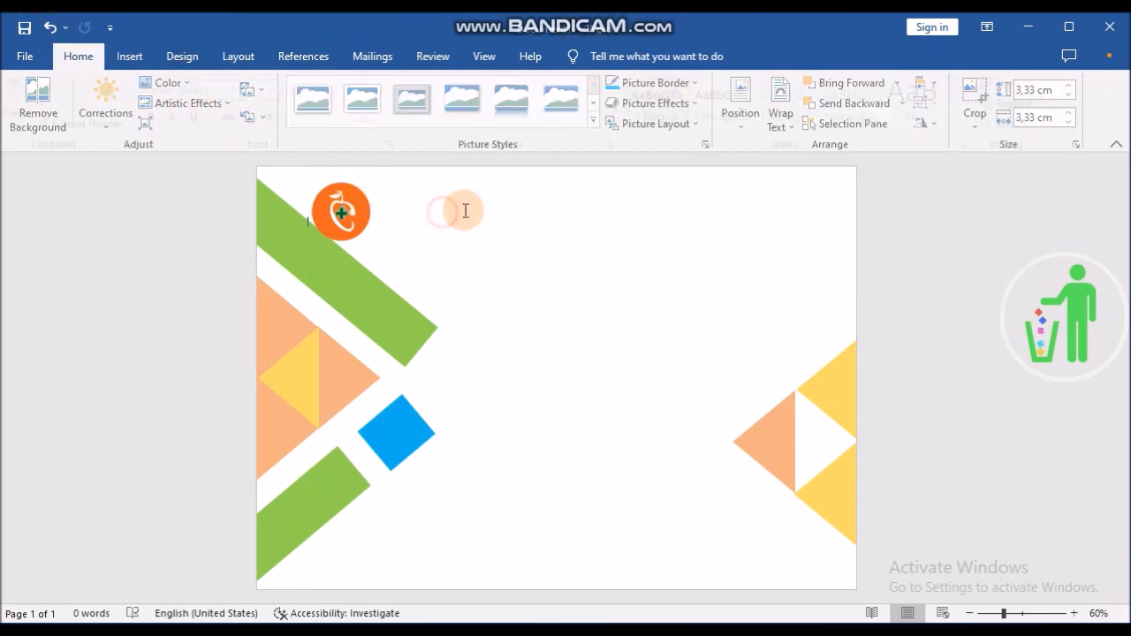
Step: Insert the picture "Logo Kabupaten Indramayu" from the Downloads folder on this device
{"action": "left_click", "coordinate": [130, 57]}
{"action": "left_click", "coordinate": [180, 99]}
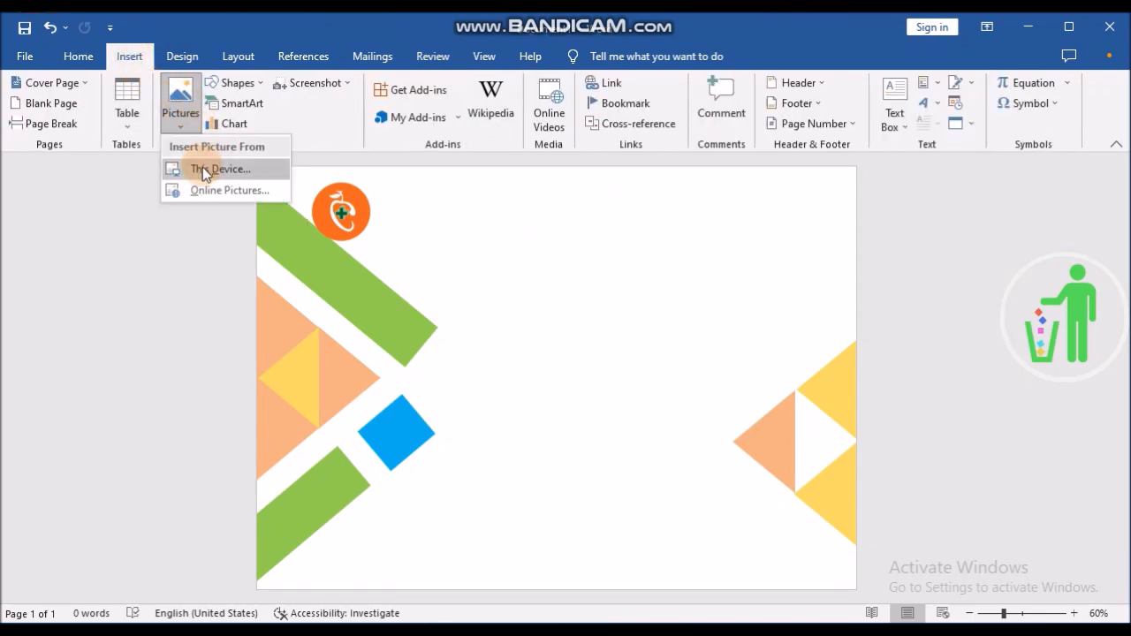
{"action": "left_click", "coordinate": [204, 170]}
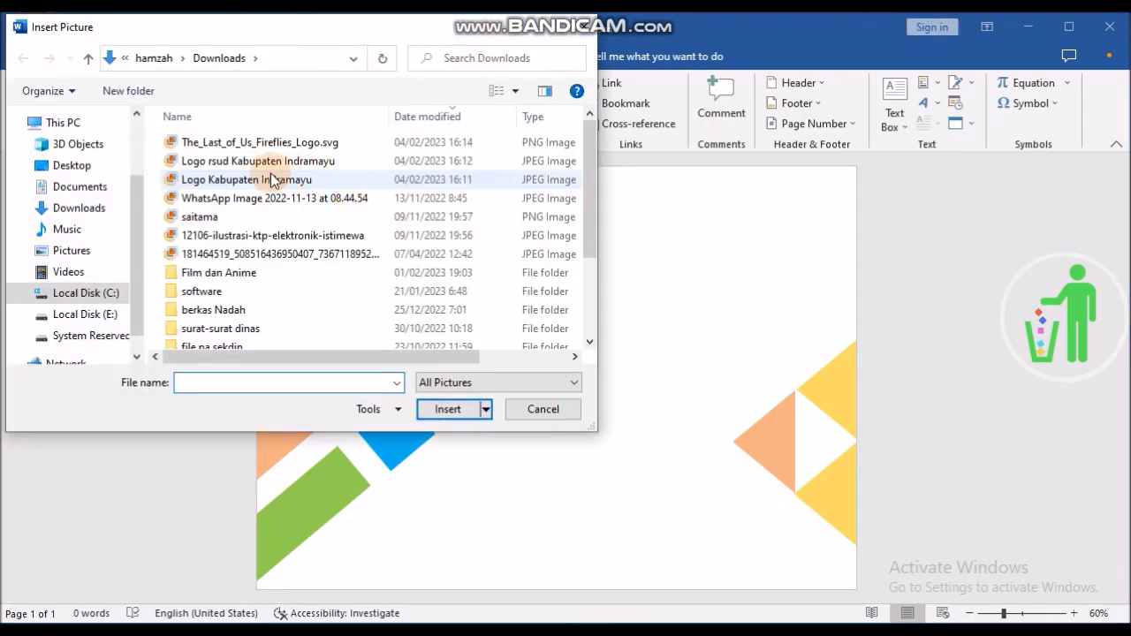
{"action": "left_click", "coordinate": [219, 179]}
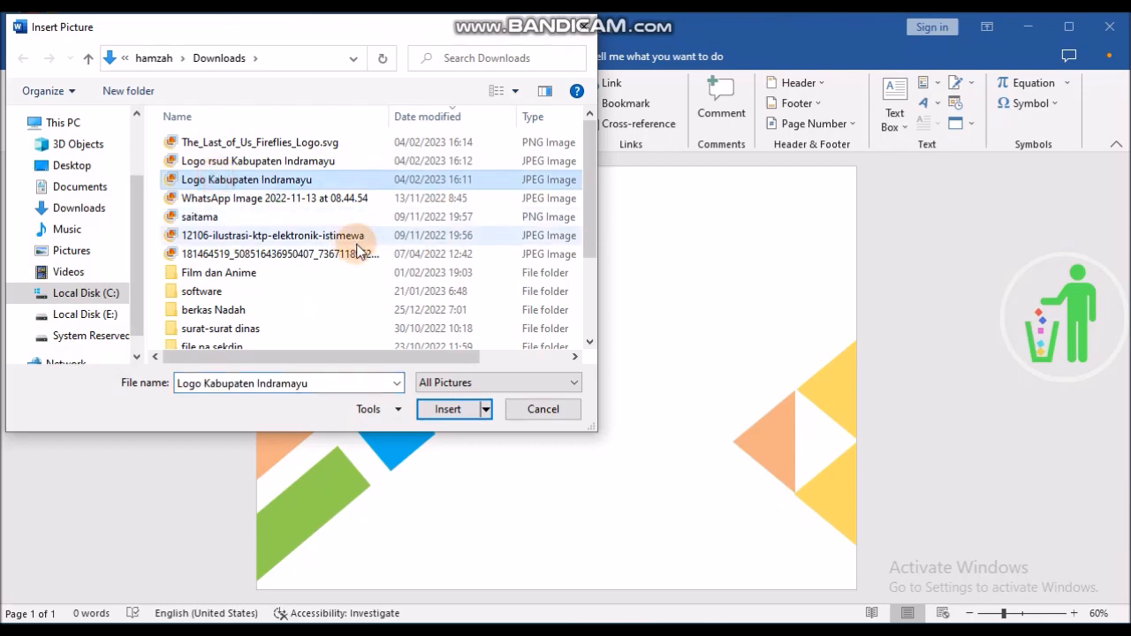
{"action": "left_click", "coordinate": [457, 418]}
Step: Set the shield logo's text wrapping to In Front of Text
{"action": "left_click_drag", "start_coordinate": [474, 313], "coordinate": [565, 309]}
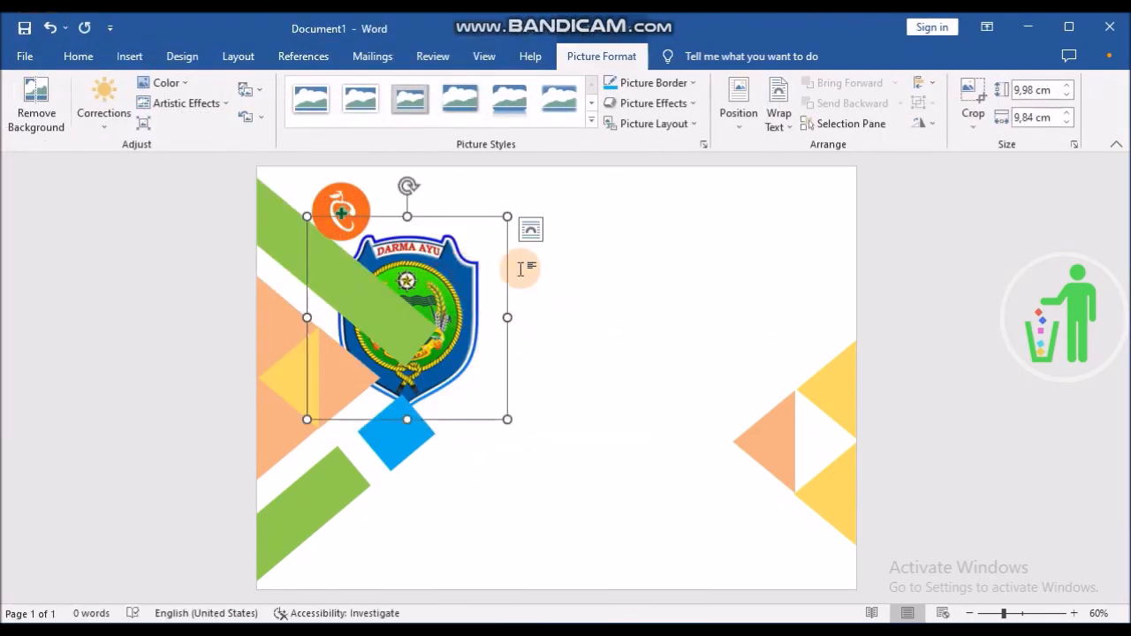
{"action": "left_click", "coordinate": [780, 124]}
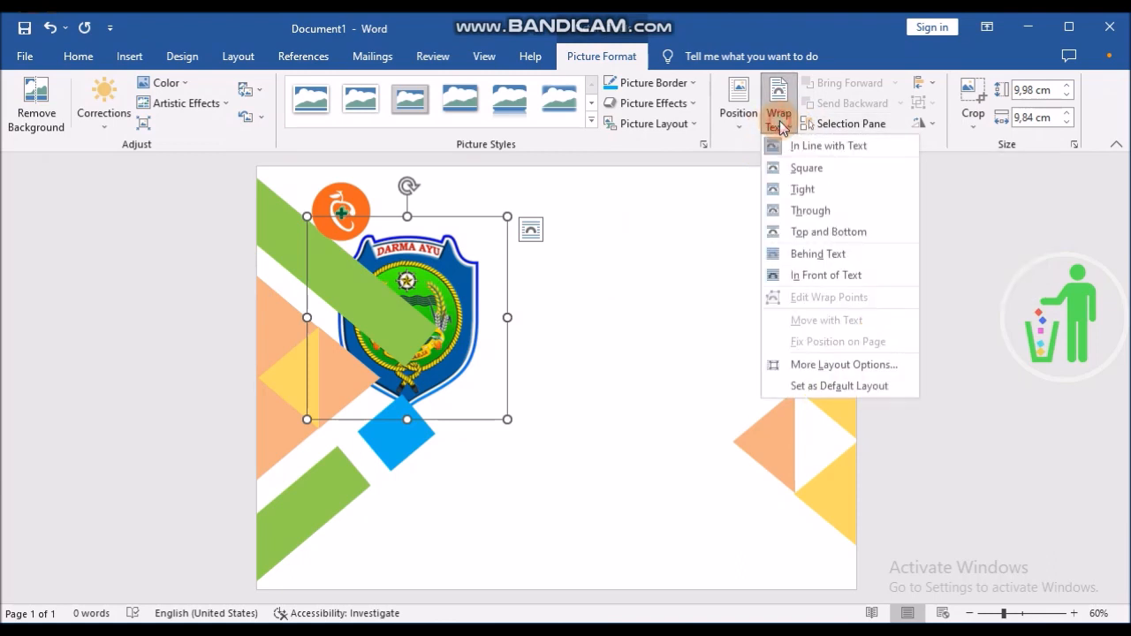
{"action": "left_click", "coordinate": [822, 277]}
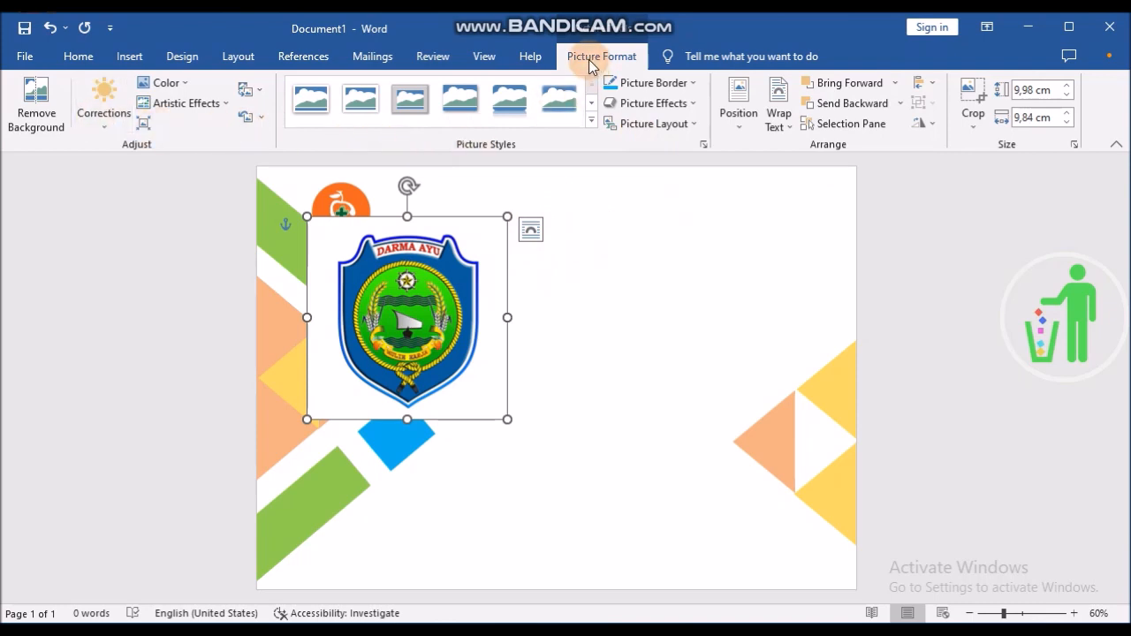
Step: Remove the shield logo's white background, extending the removal area to the picture's upper, lower and left edges, and keep the changes
{"action": "left_click", "coordinate": [44, 122]}
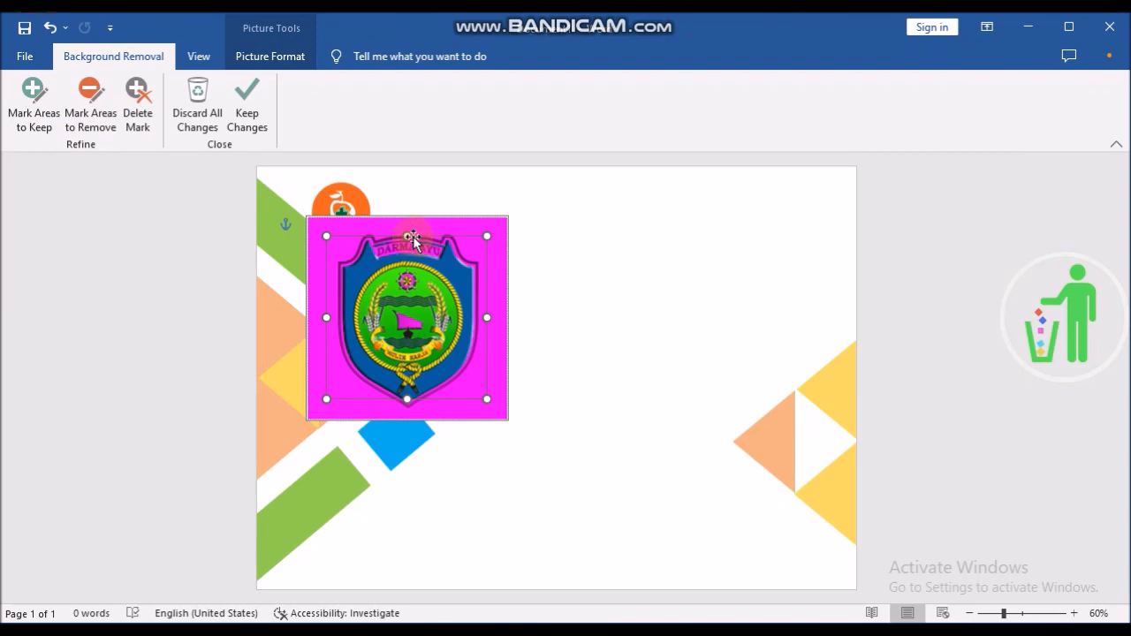
{"action": "left_click_drag", "start_coordinate": [408, 227], "coordinate": [411, 214]}
{"action": "left_click_drag", "start_coordinate": [407, 397], "coordinate": [407, 419]}
{"action": "left_click_drag", "start_coordinate": [487, 318], "coordinate": [489, 318]}
{"action": "left_click_drag", "start_coordinate": [315, 316], "coordinate": [305, 316]}
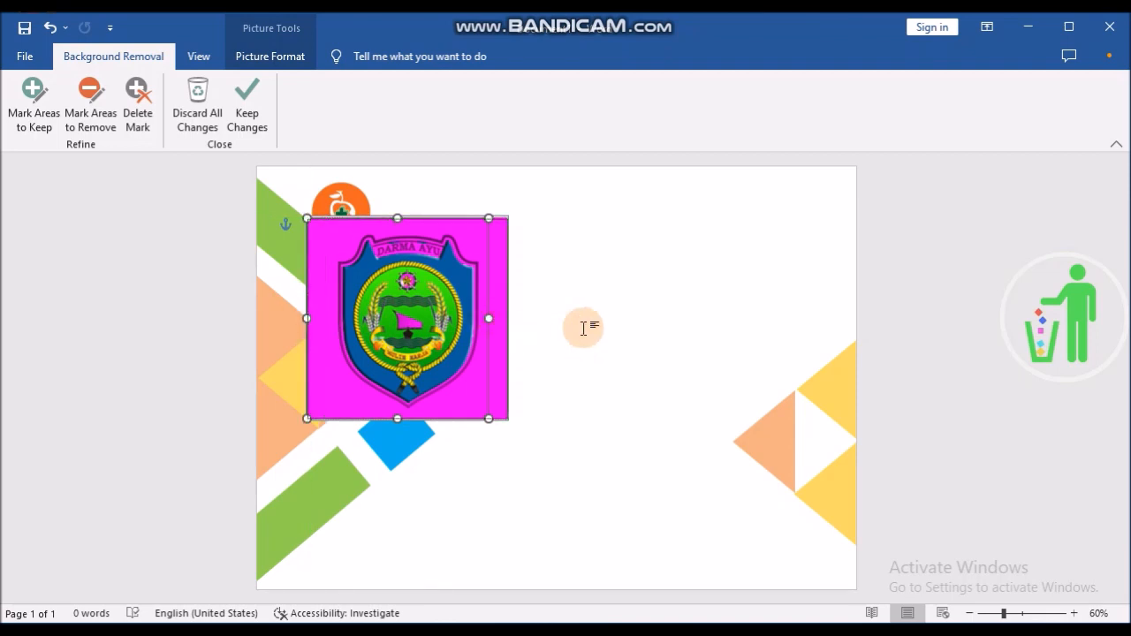
{"action": "left_click", "coordinate": [247, 101]}
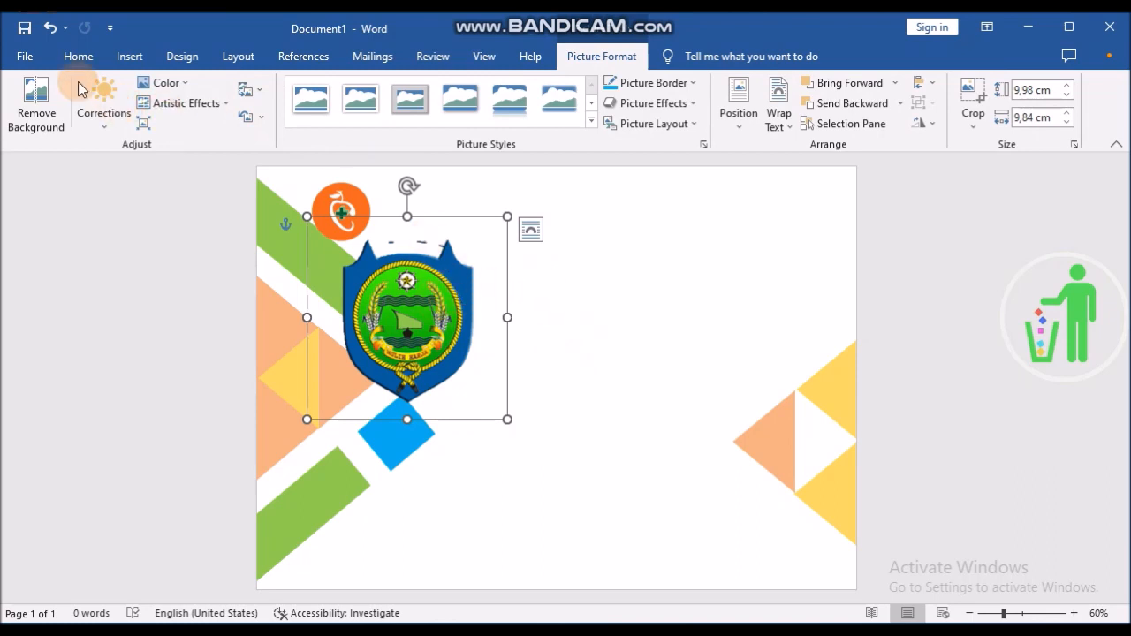
Step: Undo keeping the shield logo's background removal, pull the removal area's upper and left edges inward, and keep the changes
{"action": "left_click", "coordinate": [51, 30]}
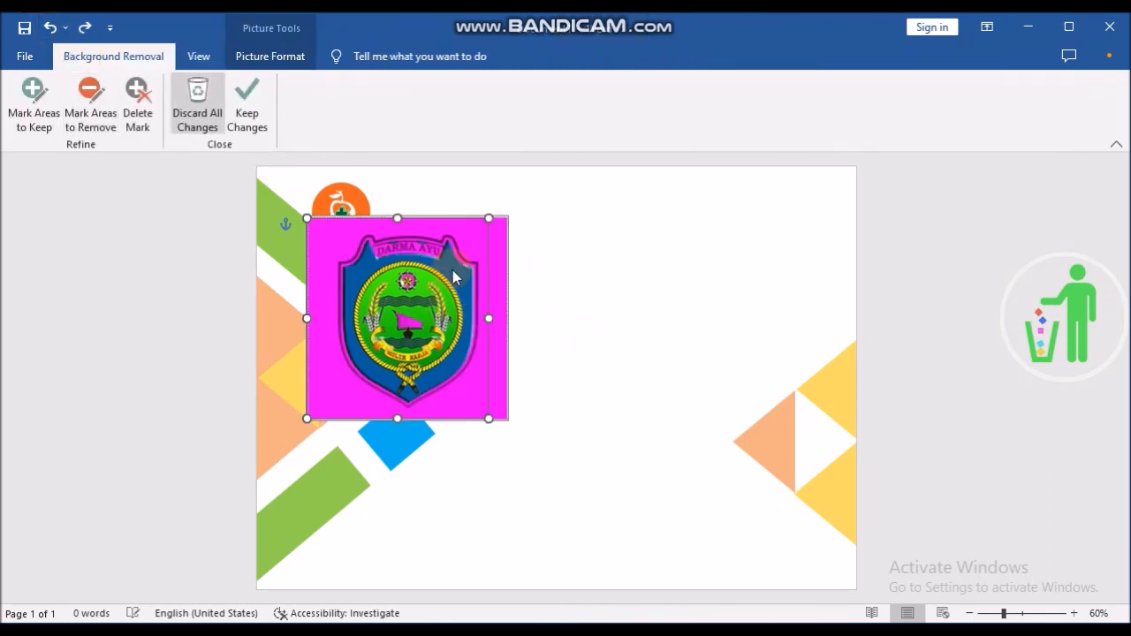
{"action": "left_click_drag", "start_coordinate": [398, 218], "coordinate": [398, 233]}
{"action": "left_click_drag", "start_coordinate": [401, 229], "coordinate": [398, 231]}
{"action": "left_click", "coordinate": [341, 326]}
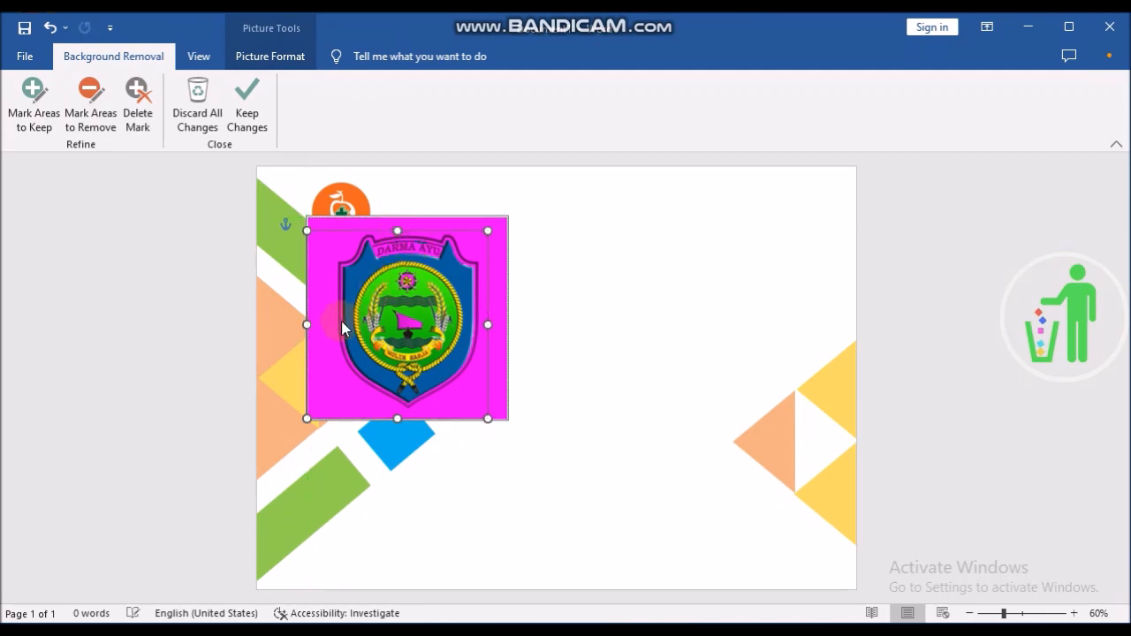
{"action": "left_click_drag", "start_coordinate": [312, 326], "coordinate": [327, 325]}
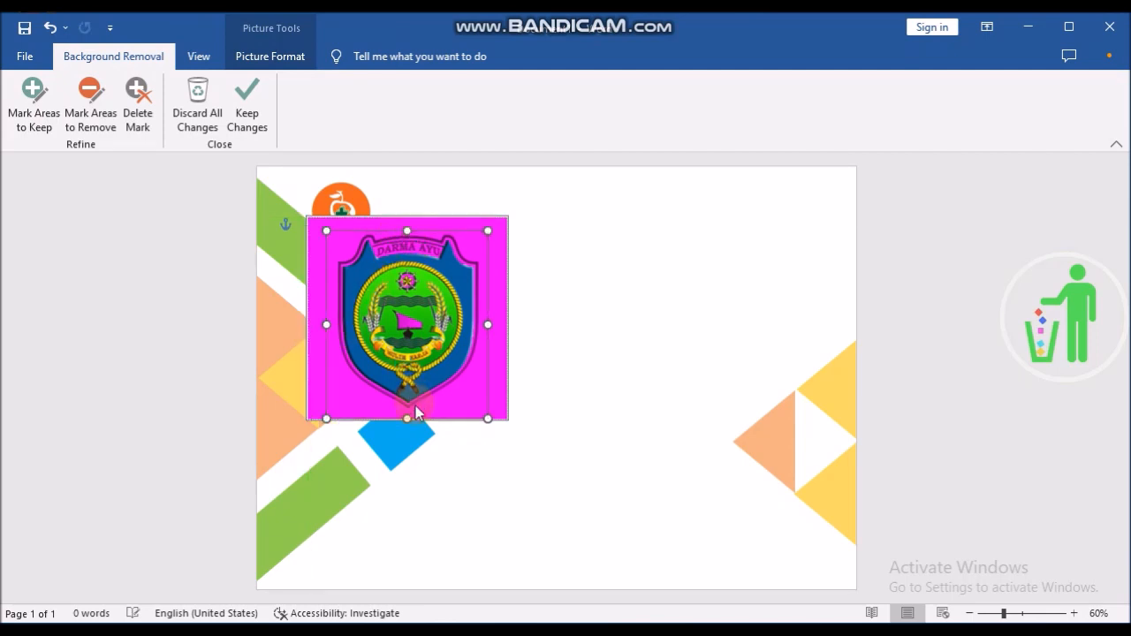
{"action": "left_click", "coordinate": [254, 106]}
Step: Shrink the shield logo and place it at the upper centre of the page, level with the round orange logo
{"action": "left_click_drag", "start_coordinate": [460, 314], "coordinate": [590, 294]}
{"action": "left_click_drag", "start_coordinate": [649, 371], "coordinate": [621, 285]}
{"action": "left_click_drag", "start_coordinate": [583, 251], "coordinate": [574, 228]}
{"action": "left_click", "coordinate": [773, 299]}
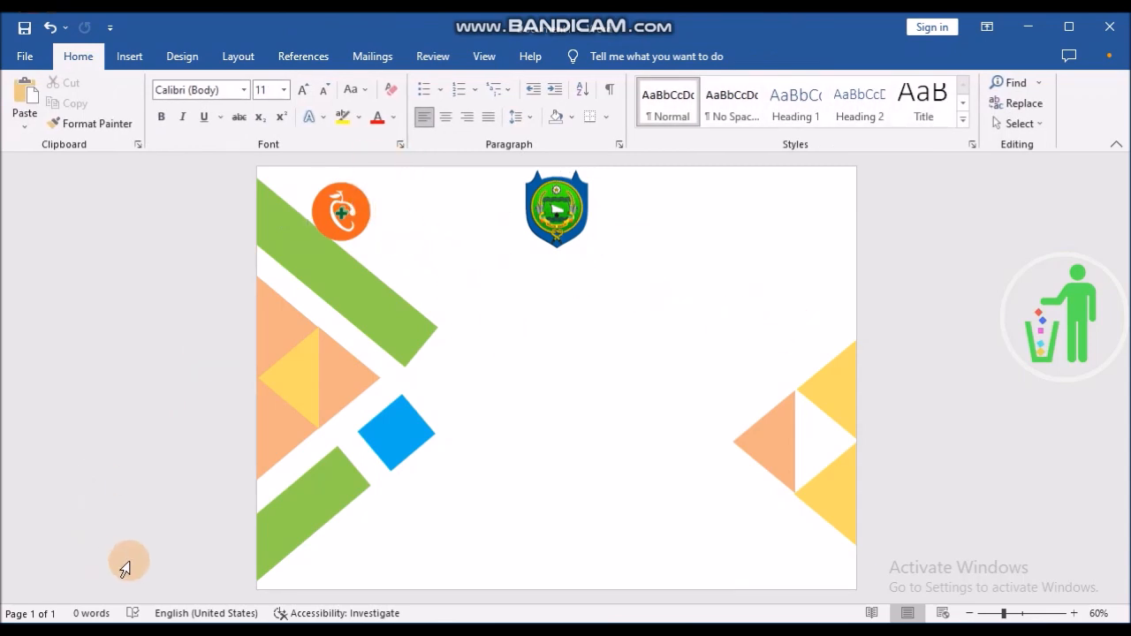
Step: Draw a rectangle about 15.76 cm wide and 3.46 cm high below the shield logo
{"action": "left_click", "coordinate": [212, 632]}
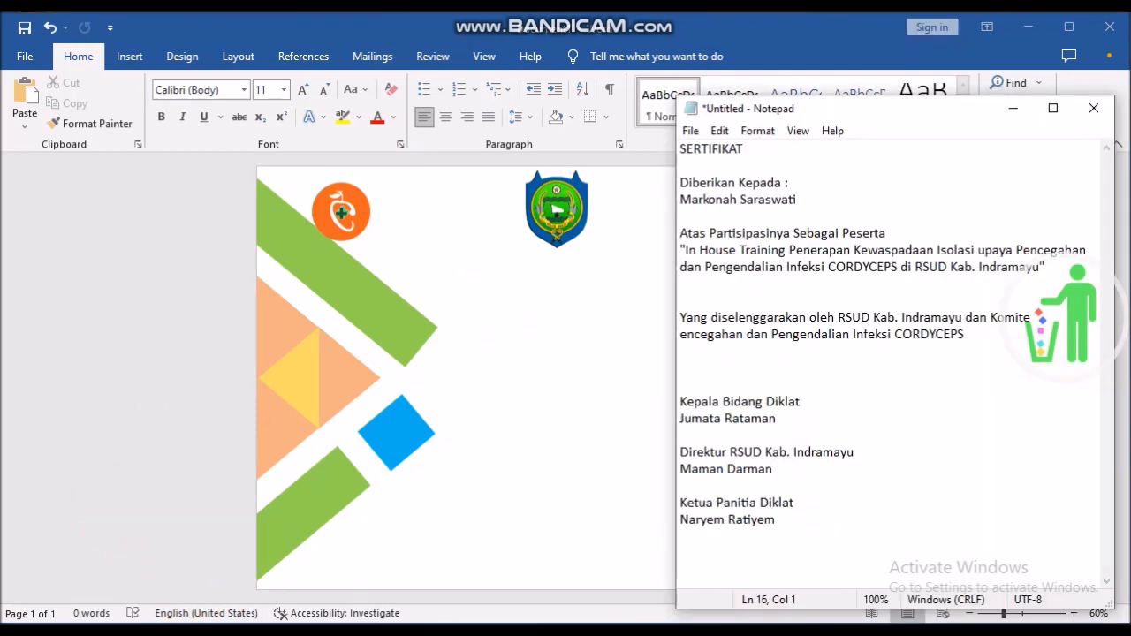
{"action": "left_click", "coordinate": [1013, 108]}
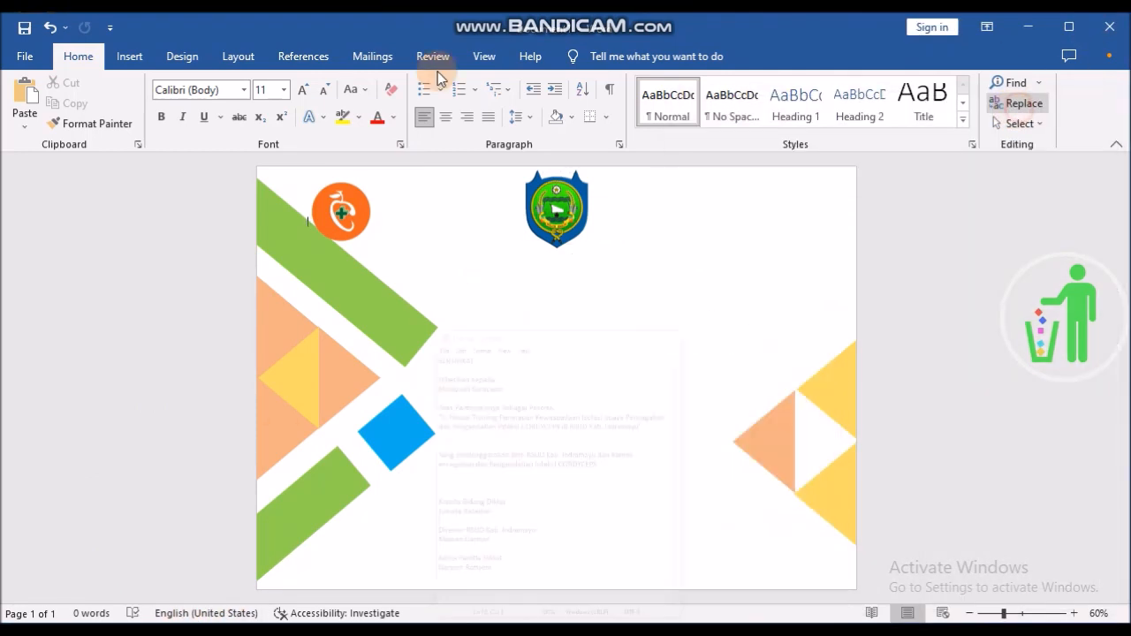
{"action": "left_click", "coordinate": [130, 56]}
{"action": "left_click", "coordinate": [219, 86]}
{"action": "left_click", "coordinate": [265, 119]}
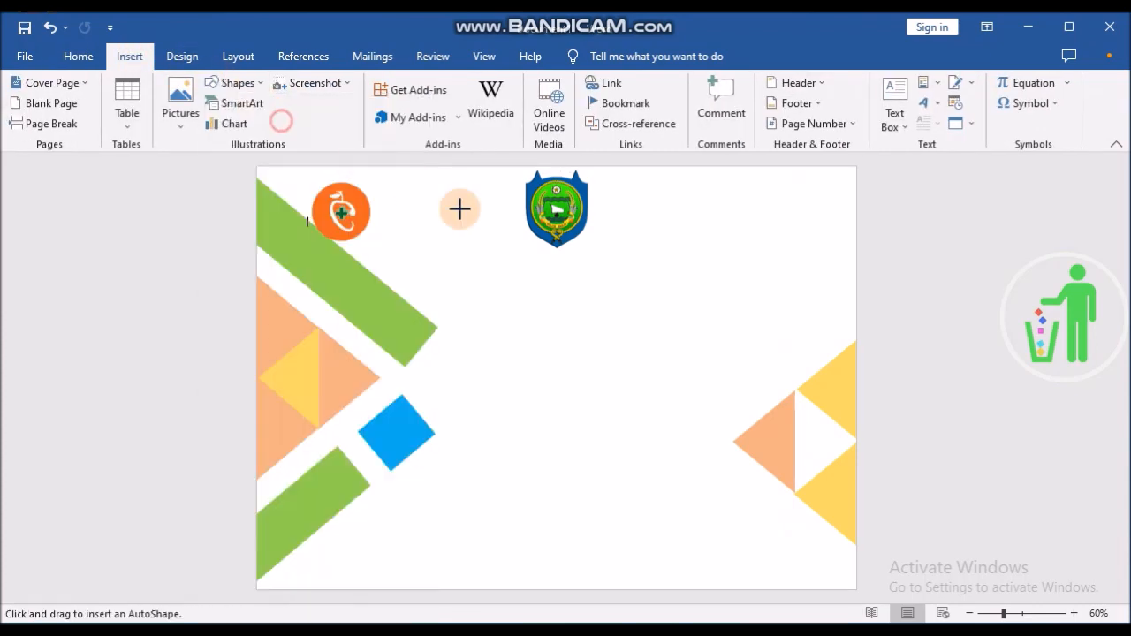
{"action": "left_click_drag", "start_coordinate": [451, 281], "coordinate": [771, 351]}
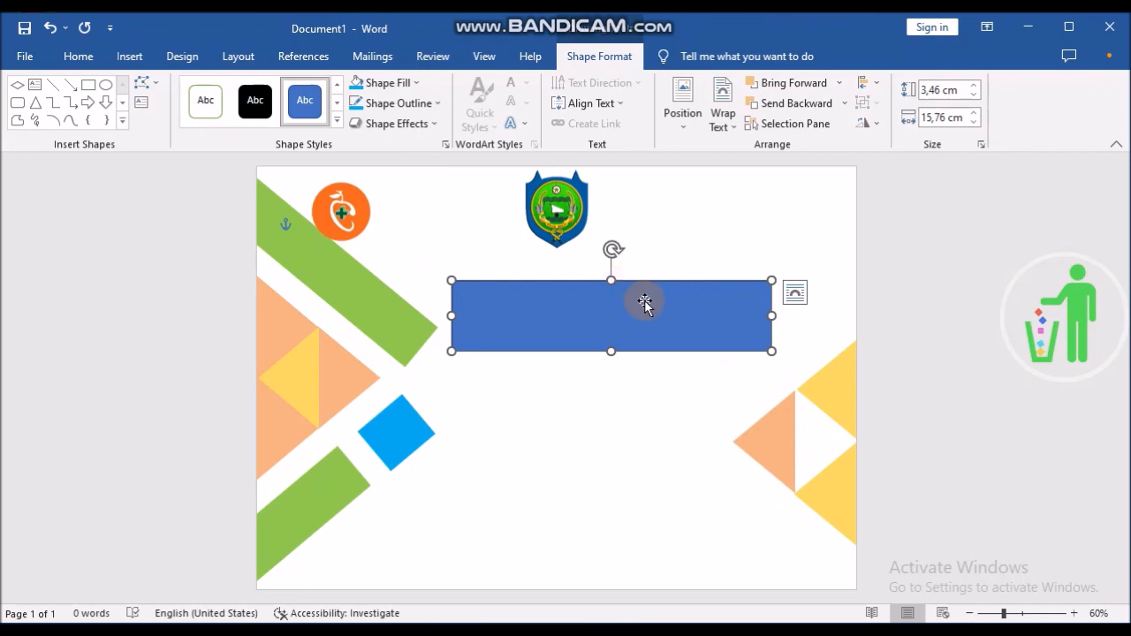
Step: Switch to Notepad, copy the heading SERTIFIKAT from the prepared text, and return to Word
{"action": "left_click", "coordinate": [212, 632]}
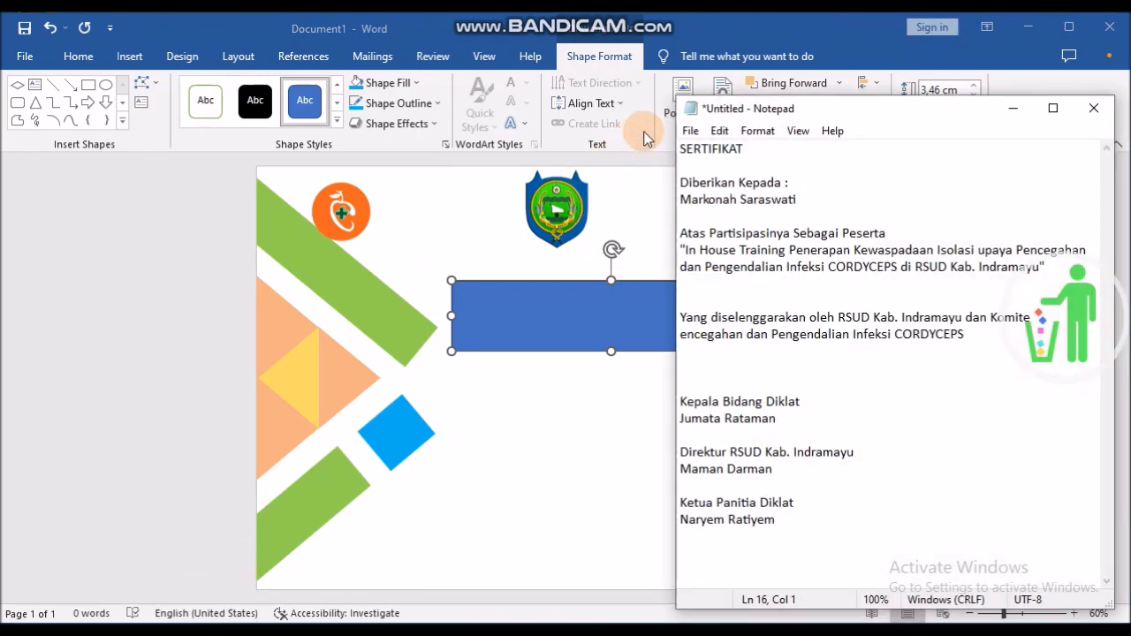
{"action": "left_click_drag", "start_coordinate": [743, 148], "coordinate": [691, 155]}
{"action": "right_click", "coordinate": [701, 157]}
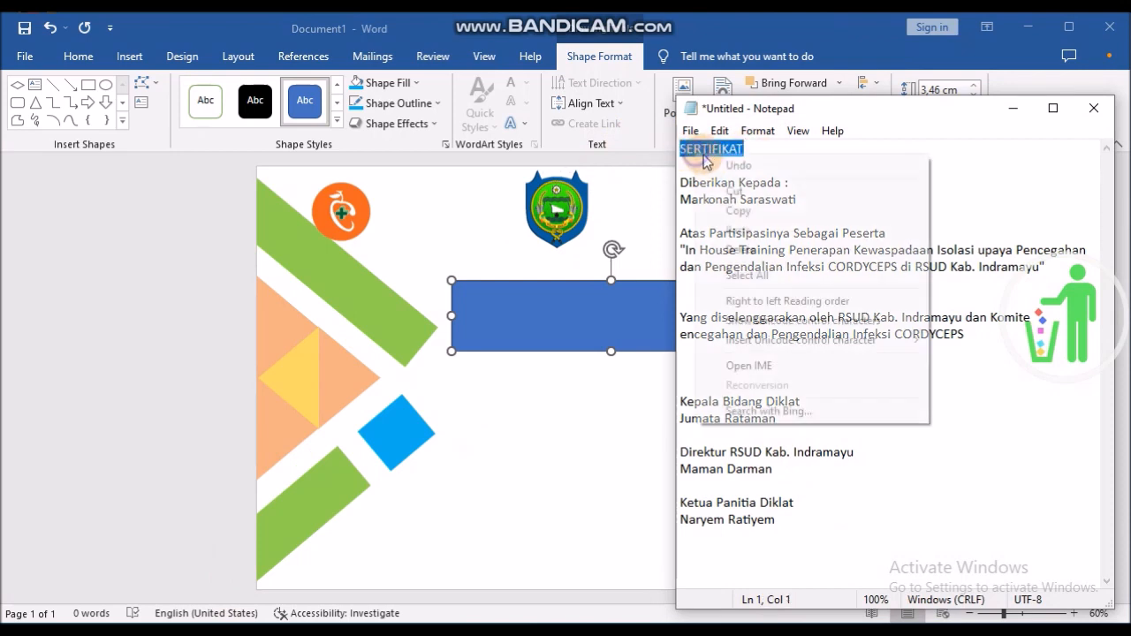
{"action": "left_click", "coordinate": [735, 210]}
{"action": "left_click", "coordinate": [675, 286]}
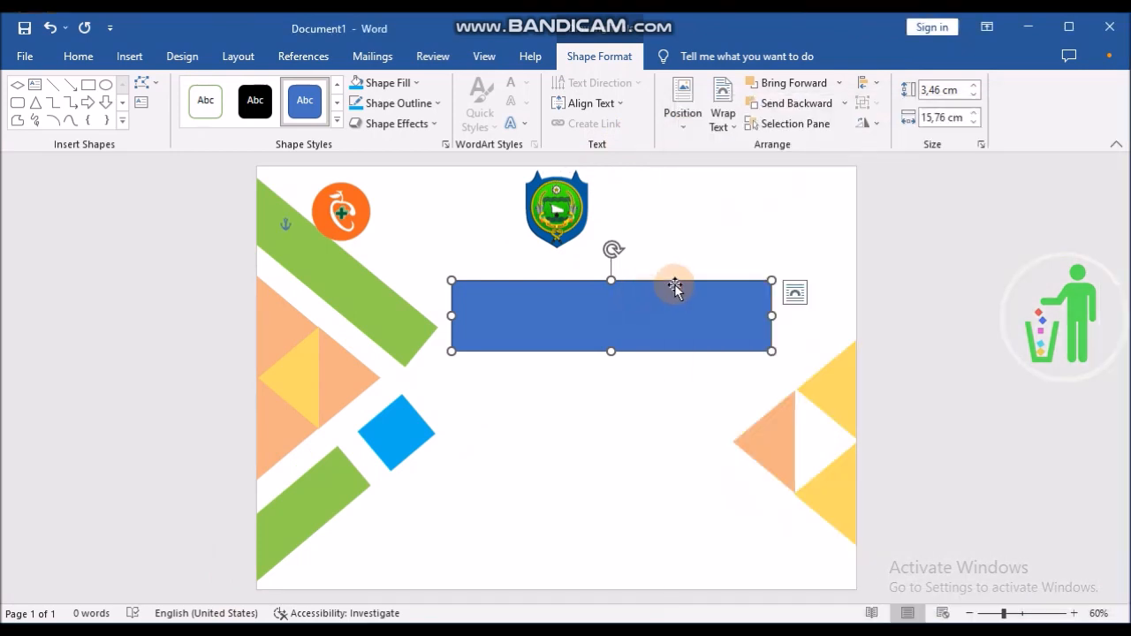
Step: Make the blue rectangle editable for text and paste the copied heading SERTIFIKAT into it
{"action": "right_click", "coordinate": [674, 280]}
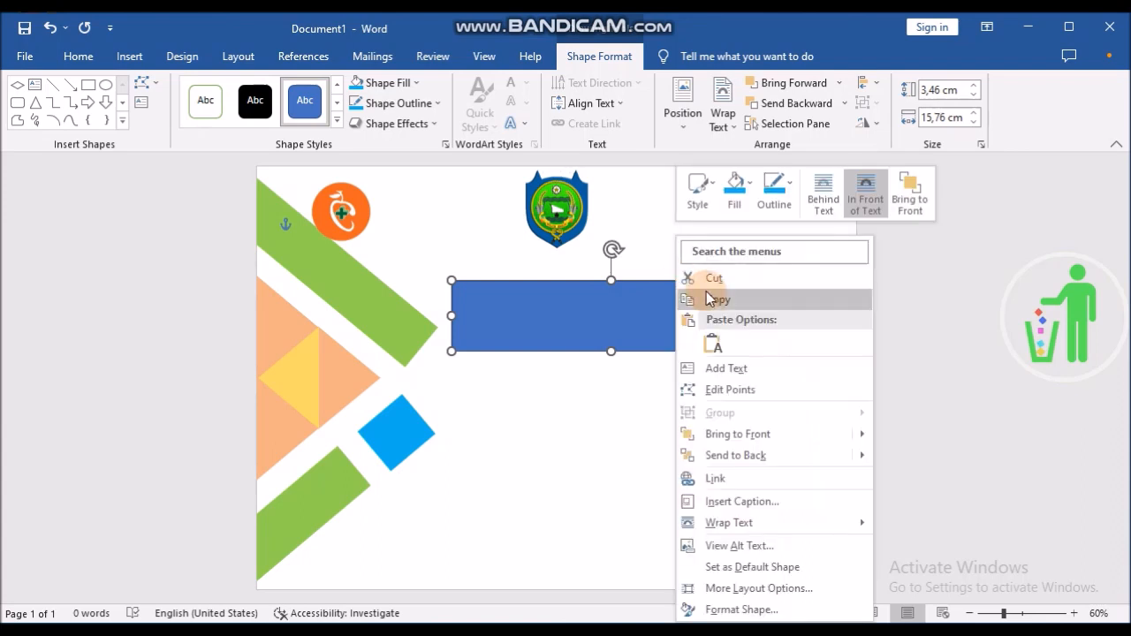
{"action": "left_click", "coordinate": [718, 369]}
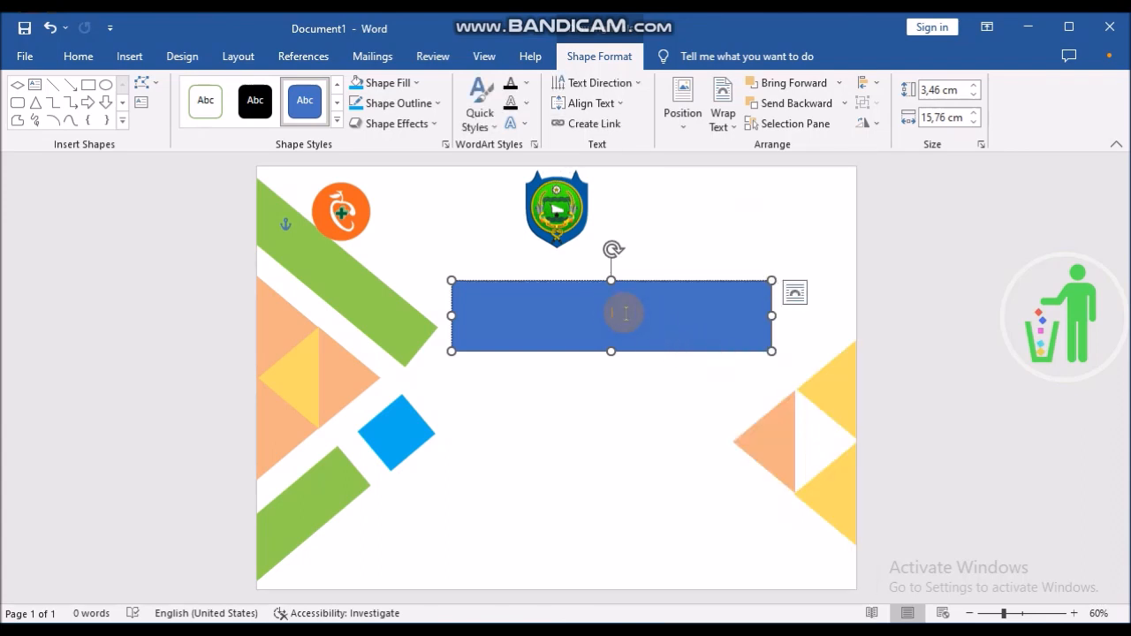
{"action": "right_click", "coordinate": [624, 313]}
{"action": "left_click", "coordinate": [662, 419]}
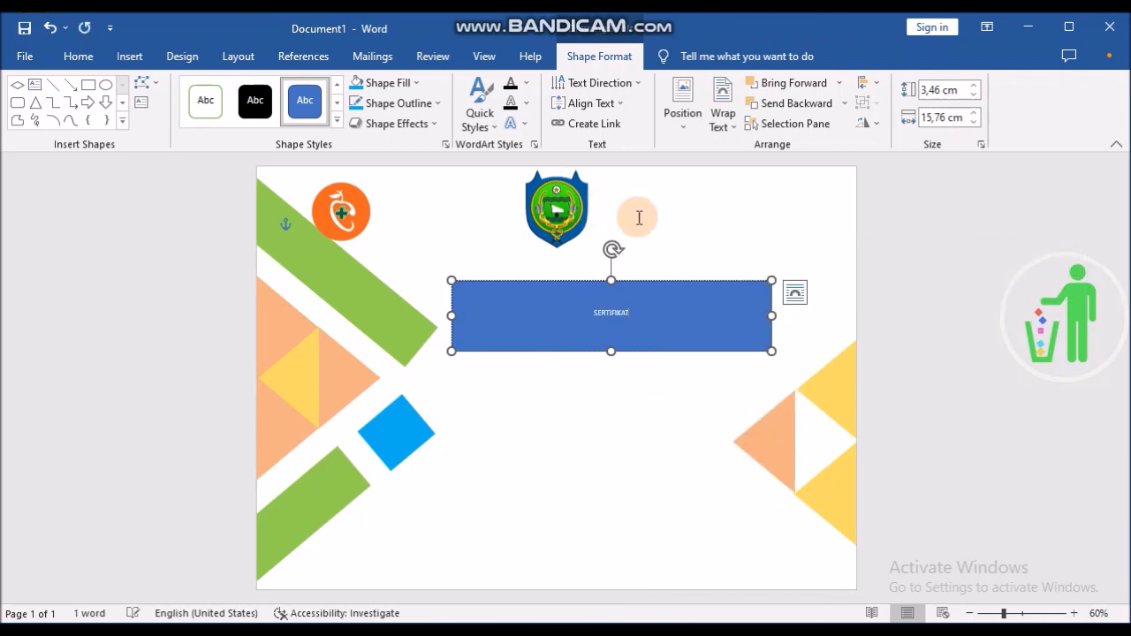
Step: Set the SERTIFIKAT text to size 72 and enlarge its rectangle to about 16.82 cm wide and 3.85 cm high
{"action": "double_click", "coordinate": [630, 313]}
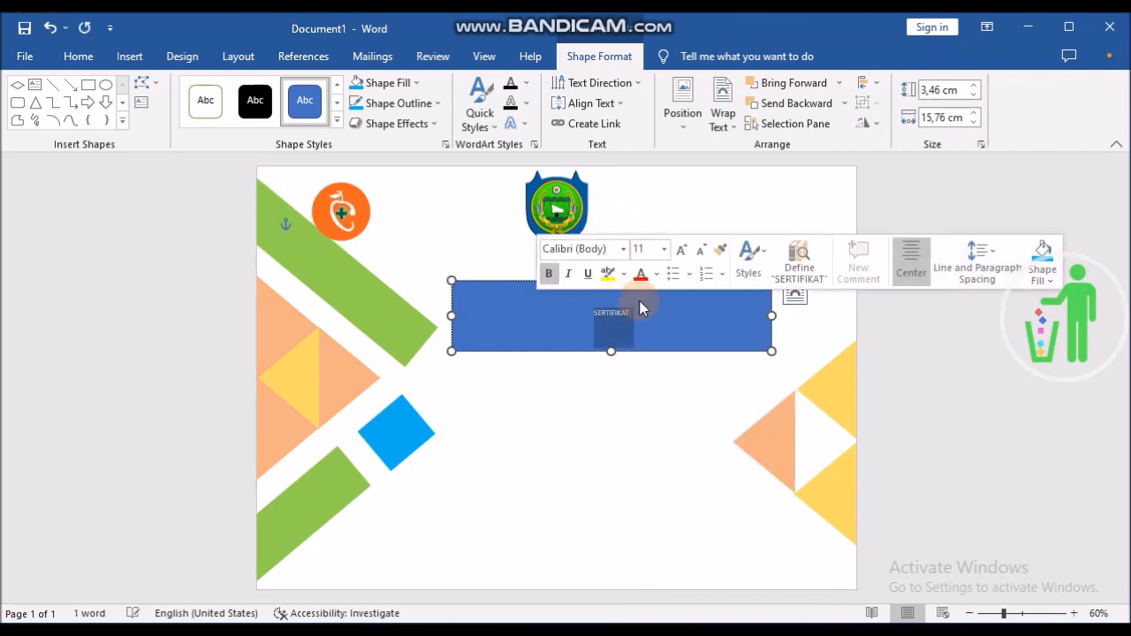
{"action": "left_click", "coordinate": [79, 57]}
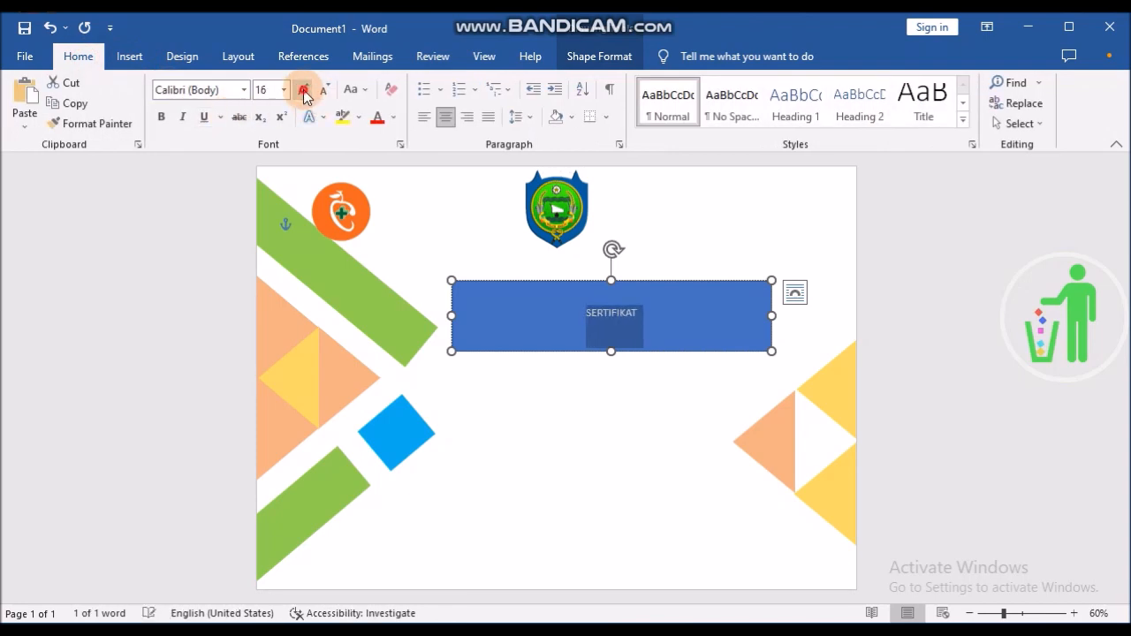
{"action": "left_click", "coordinate": [304, 91]}
{"action": "left_click", "coordinate": [304, 90]}
{"action": "left_click", "coordinate": [303, 90]}
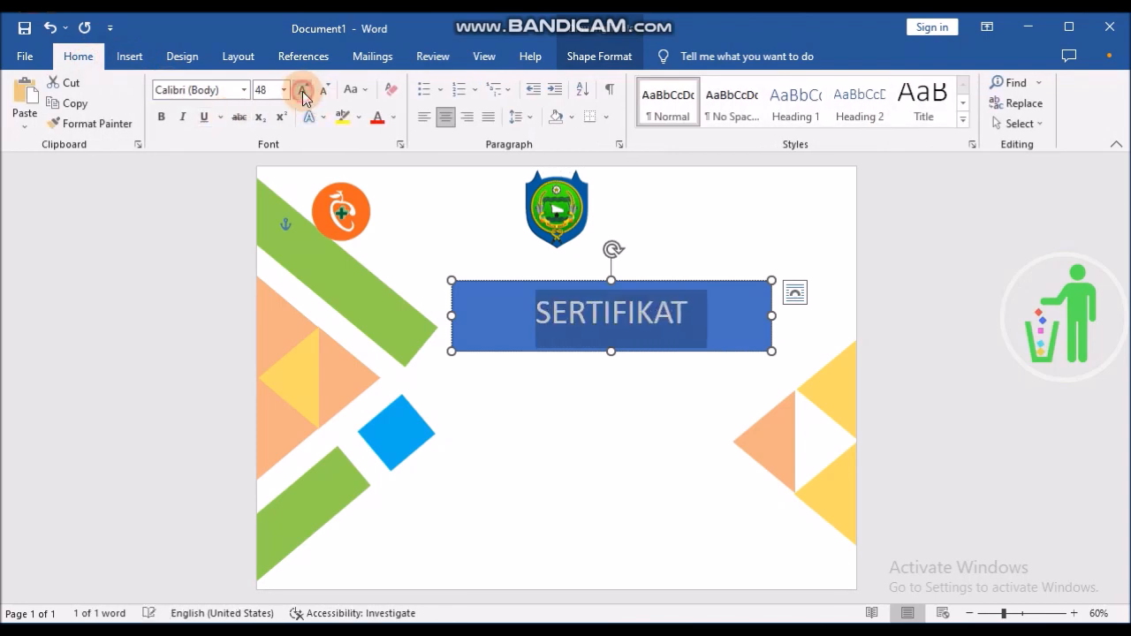
{"action": "left_click", "coordinate": [303, 90]}
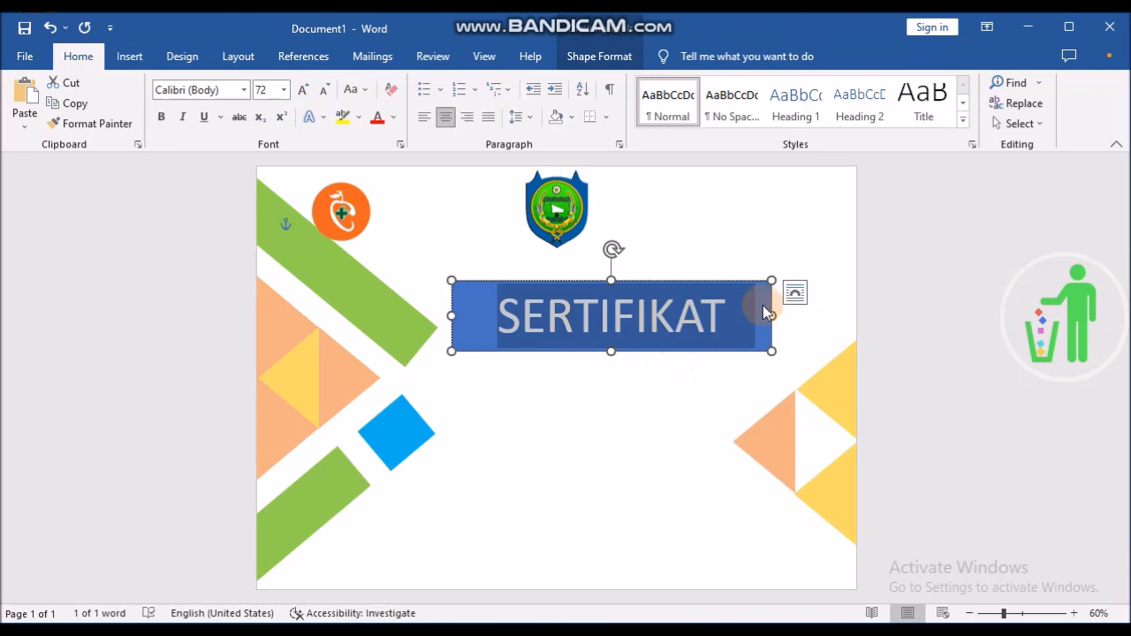
{"action": "left_click_drag", "start_coordinate": [775, 314], "coordinate": [792, 315]}
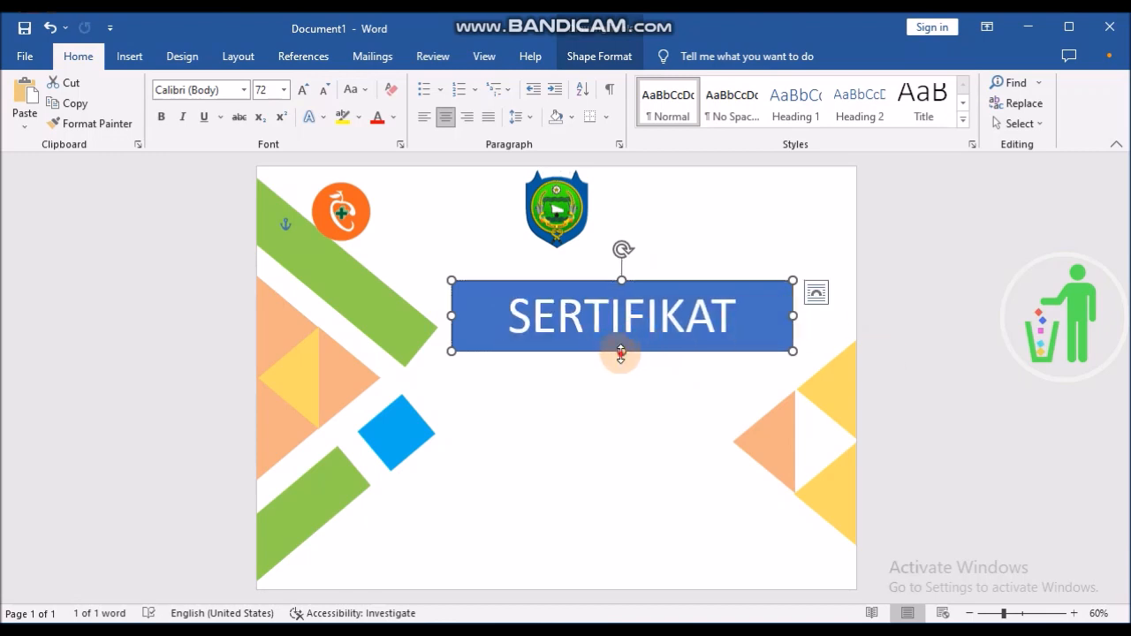
{"action": "left_click_drag", "start_coordinate": [622, 351], "coordinate": [621, 359]}
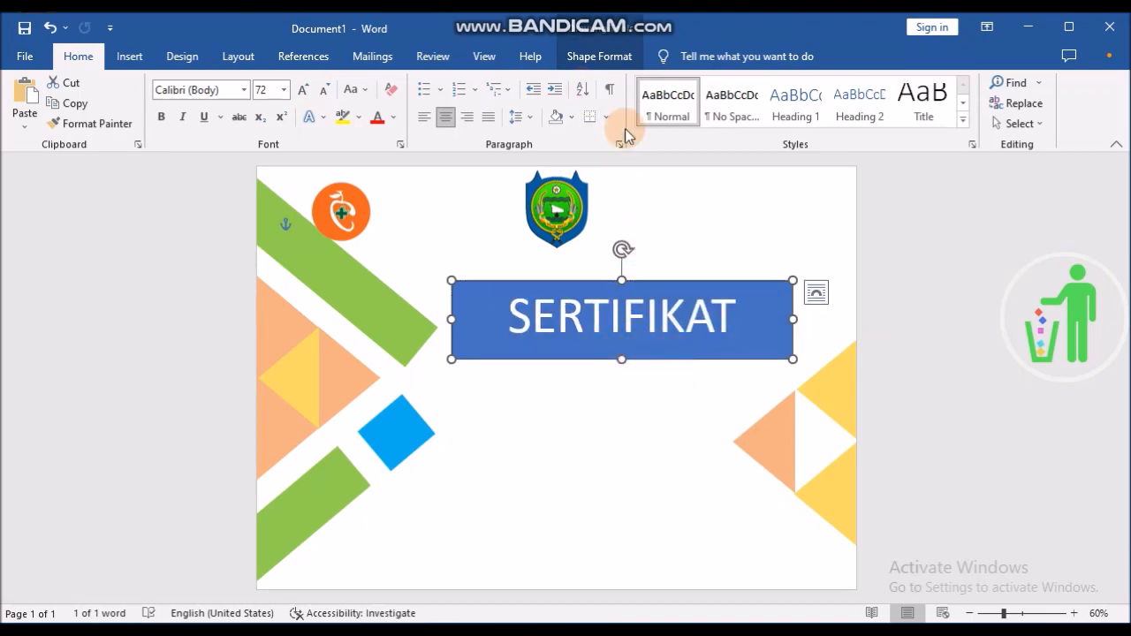
Step: Remove the fill and the outline of the SERTIFIKAT rectangle
{"action": "left_click", "coordinate": [598, 55]}
{"action": "left_click", "coordinate": [397, 83]}
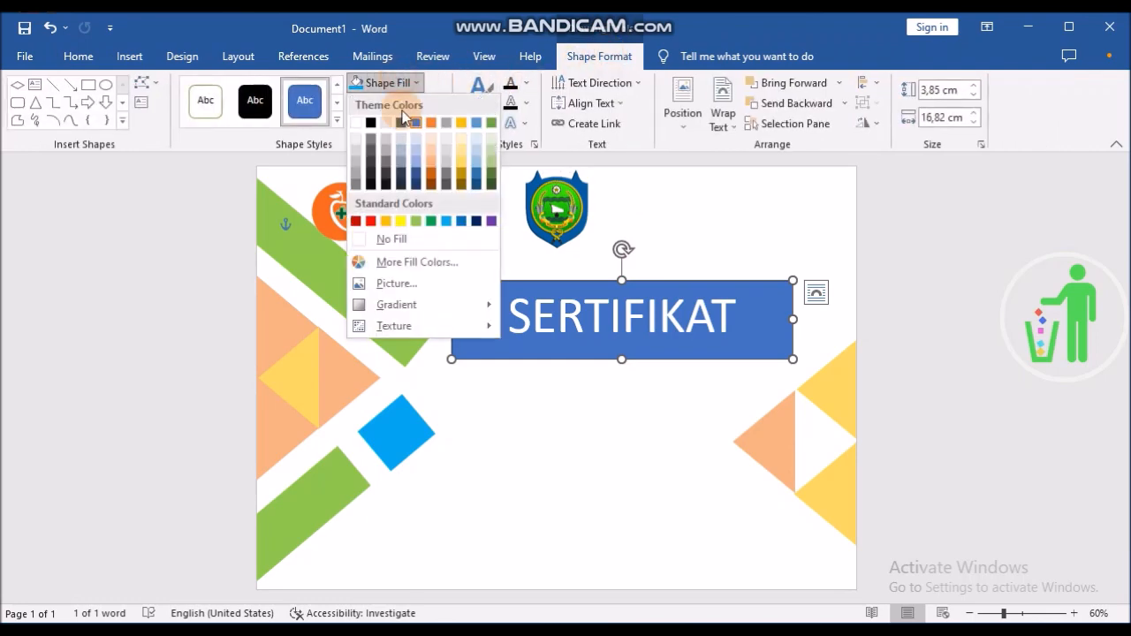
{"action": "left_click", "coordinate": [375, 239]}
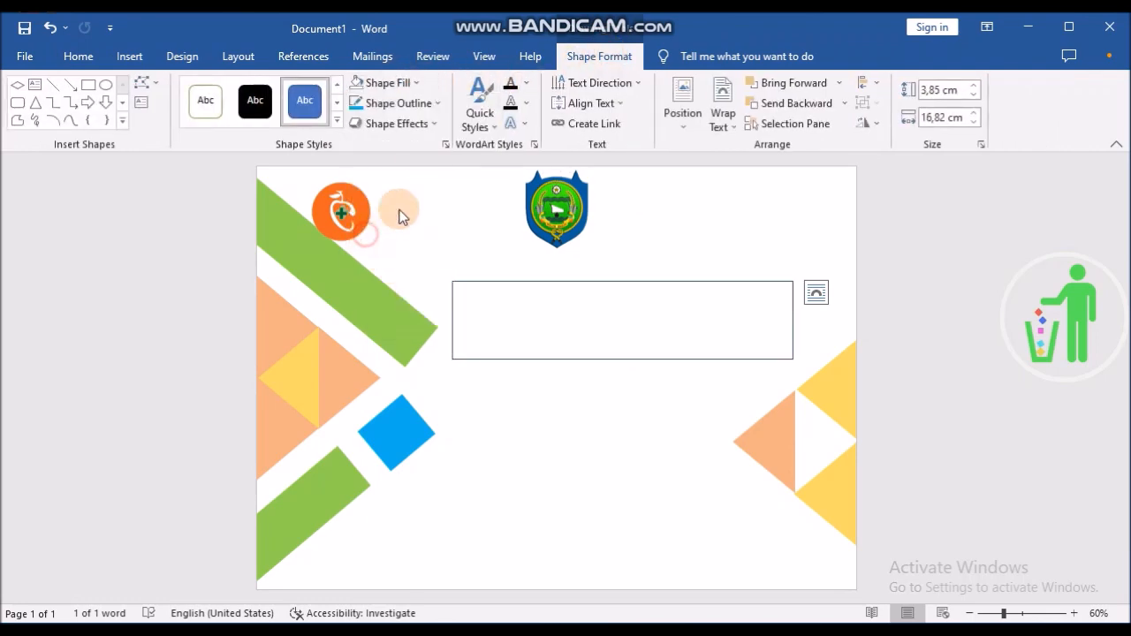
{"action": "left_click", "coordinate": [415, 106]}
{"action": "left_click", "coordinate": [394, 256]}
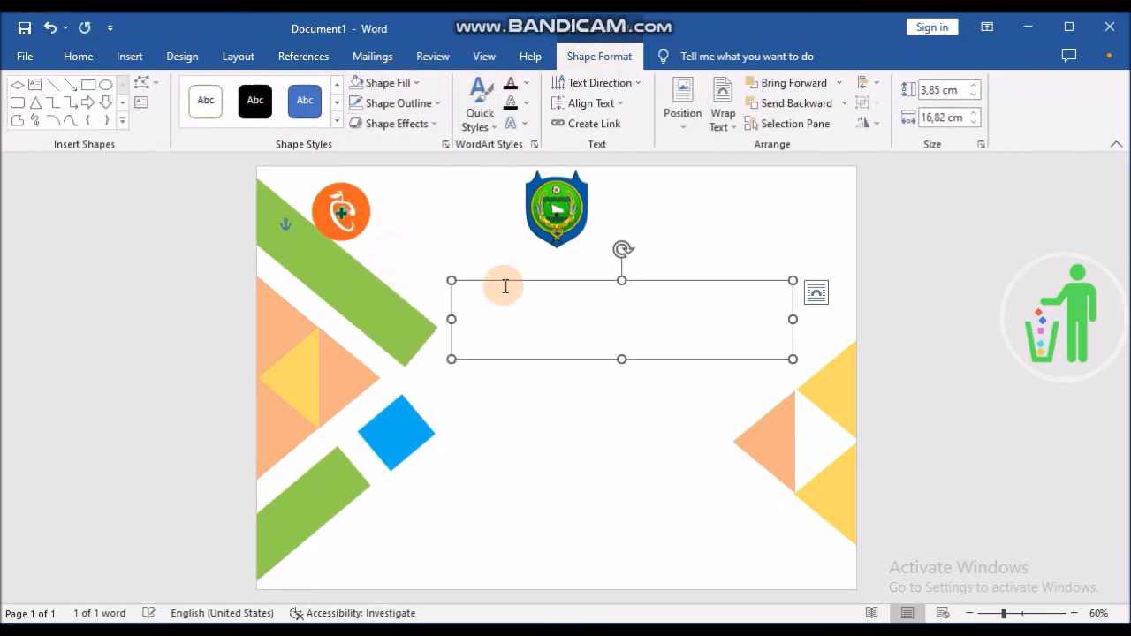
Step: Change the SERTIFIKAT text colour to black and move its box up and left, centred just below the shield logo
{"action": "left_click", "coordinate": [619, 313]}
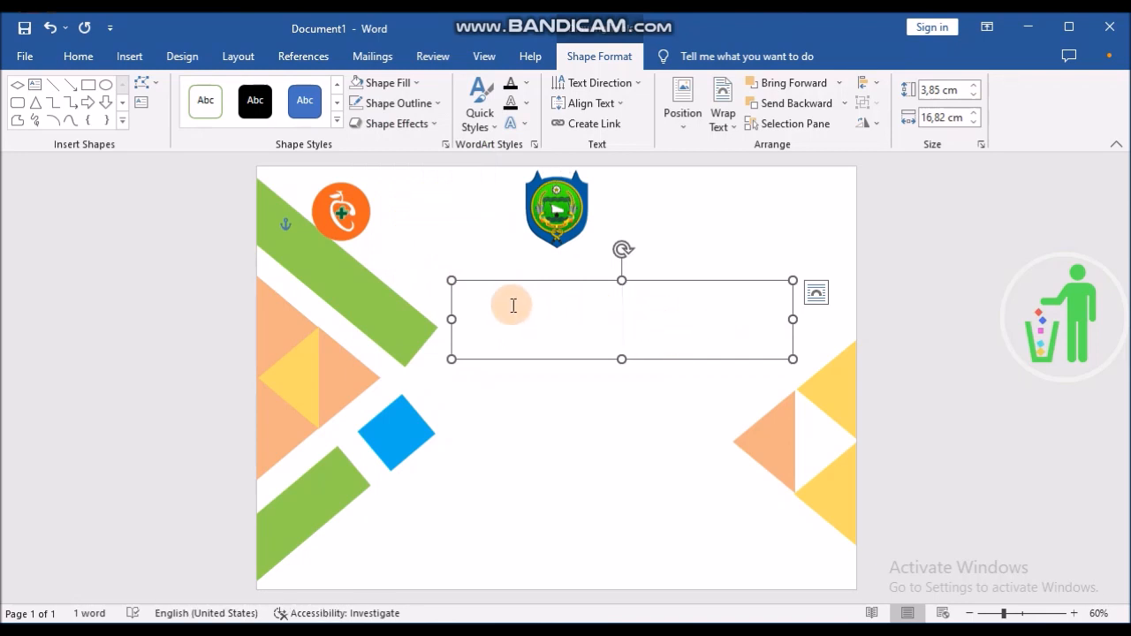
{"action": "left_click_drag", "start_coordinate": [480, 303], "coordinate": [664, 356]}
{"action": "left_click", "coordinate": [630, 321]}
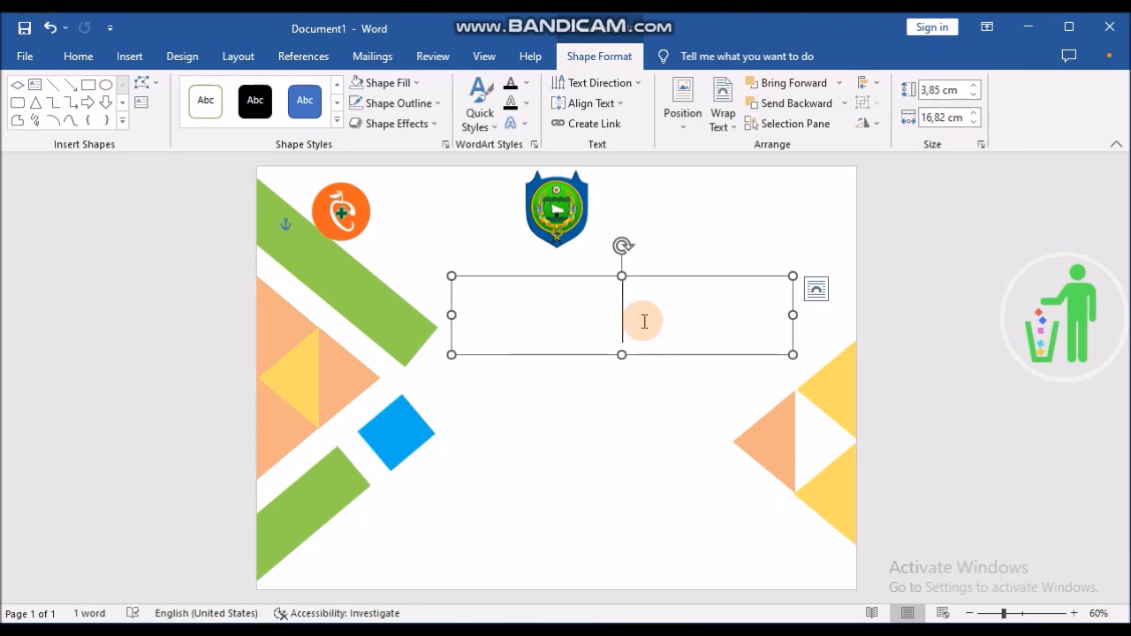
{"action": "key", "text": "ctrl"}
{"action": "left_click_drag", "start_coordinate": [526, 298], "coordinate": [818, 353]}
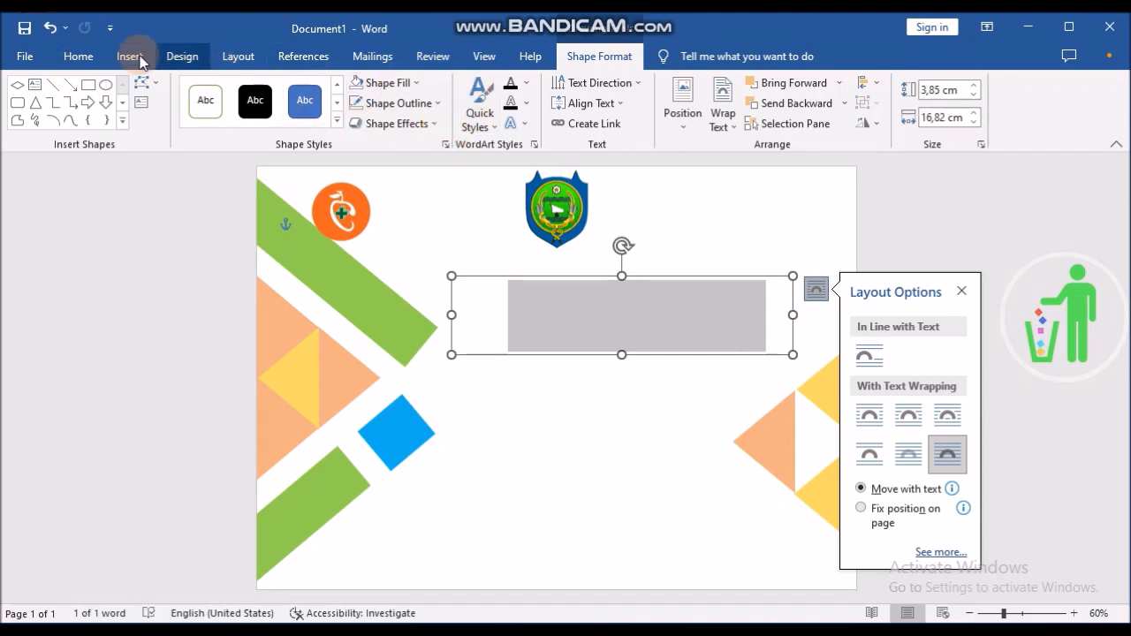
{"action": "left_click", "coordinate": [78, 56]}
{"action": "left_click", "coordinate": [396, 124]}
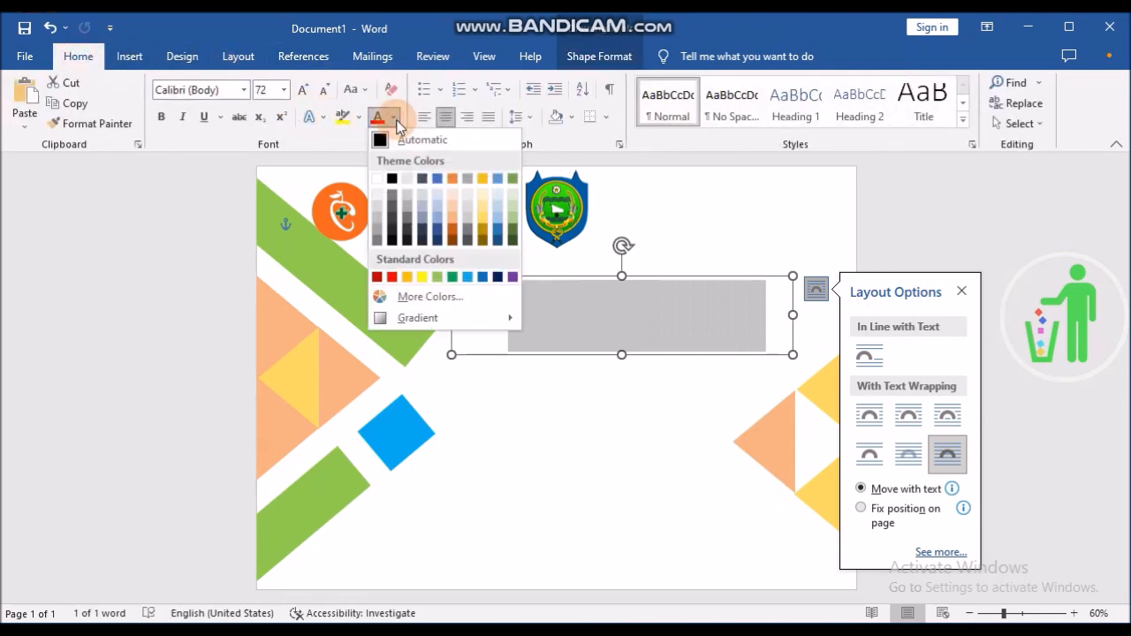
{"action": "left_click", "coordinate": [391, 179]}
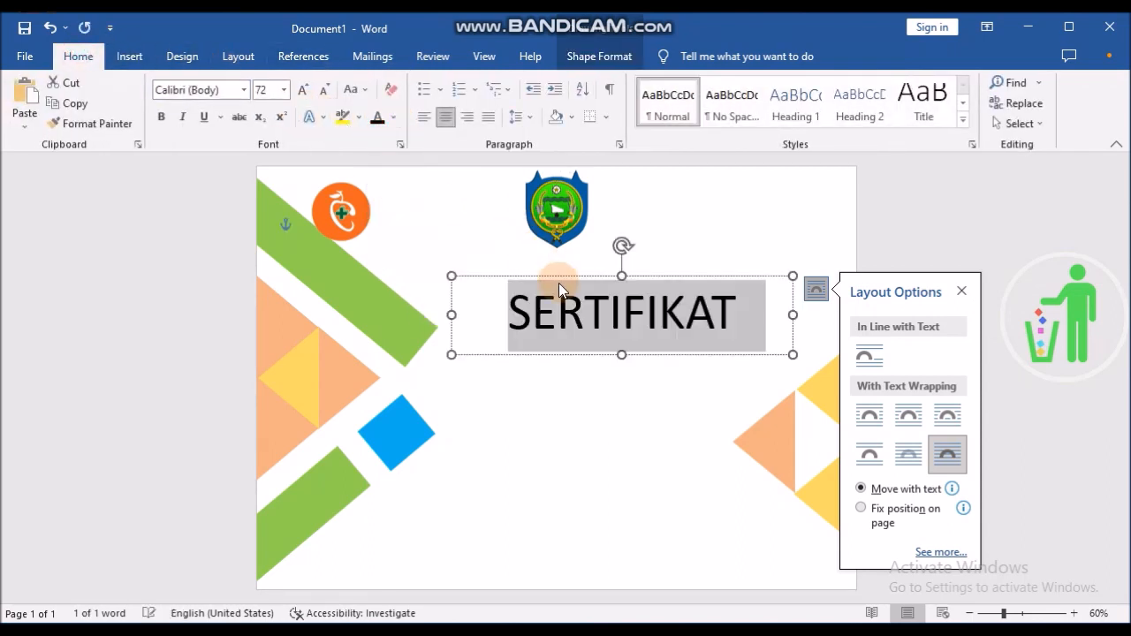
{"action": "left_click_drag", "start_coordinate": [559, 278], "coordinate": [502, 252]}
Step: Change the font of the SERTIFIKAT heading to Bauhaus 93
{"action": "left_click_drag", "start_coordinate": [450, 283], "coordinate": [723, 316]}
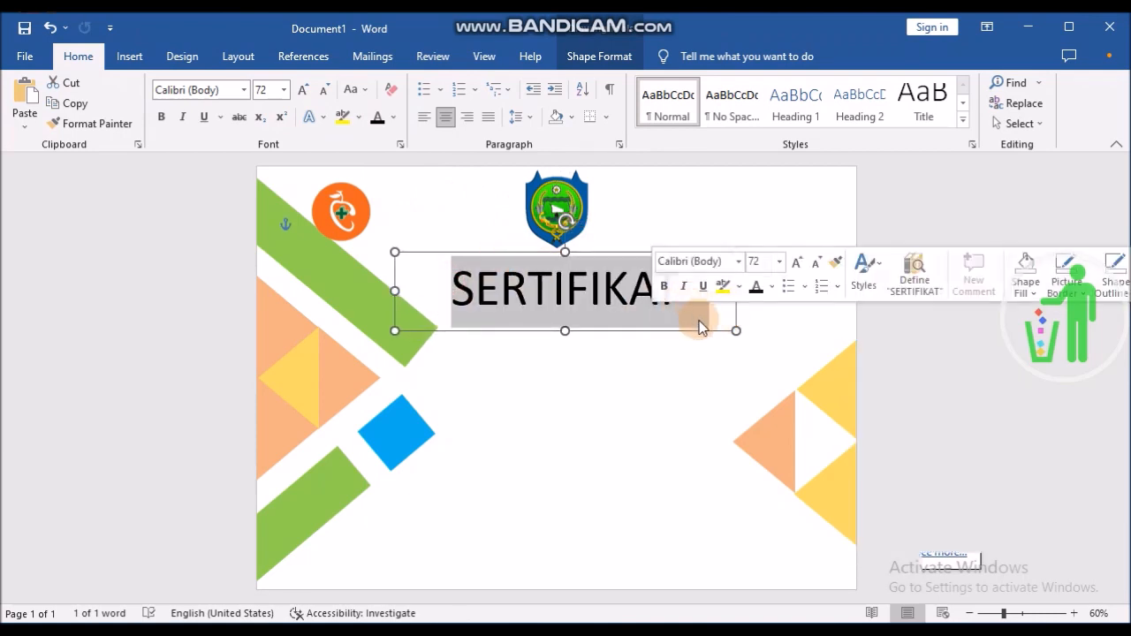
{"action": "left_click", "coordinate": [229, 91]}
{"action": "key", "text": "Down"}
{"action": "key", "text": "Down"}
{"action": "key", "text": "Down"}
{"action": "key", "text": "Down"}
{"action": "key", "text": "Down"}
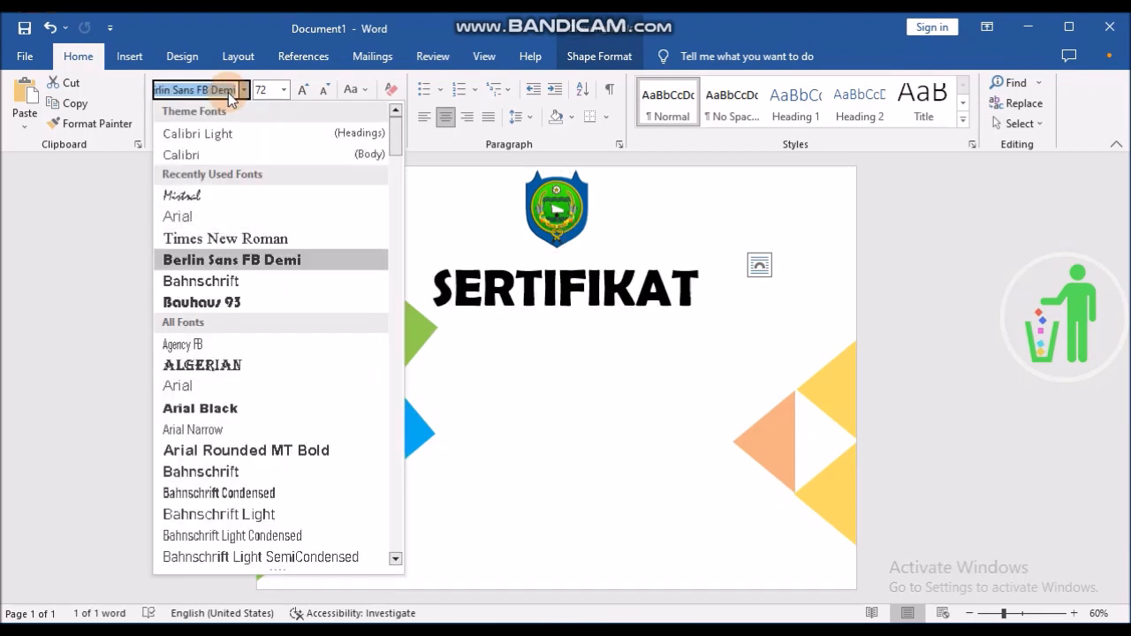
{"action": "key", "text": "Down"}
{"action": "key", "text": "Down"}
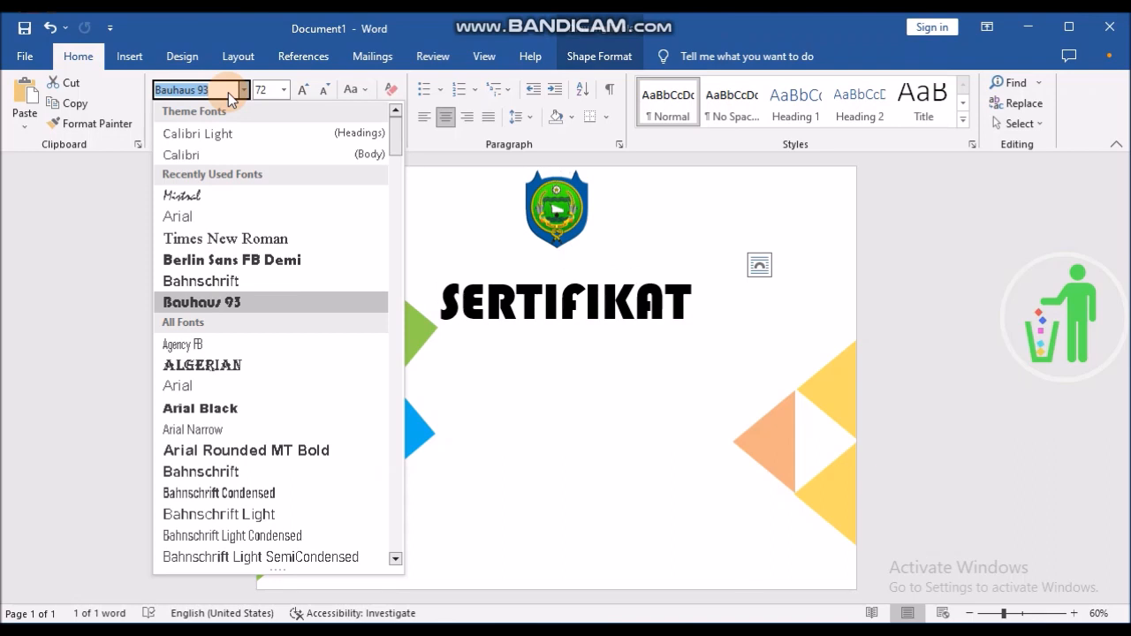
{"action": "key", "text": "Return"}
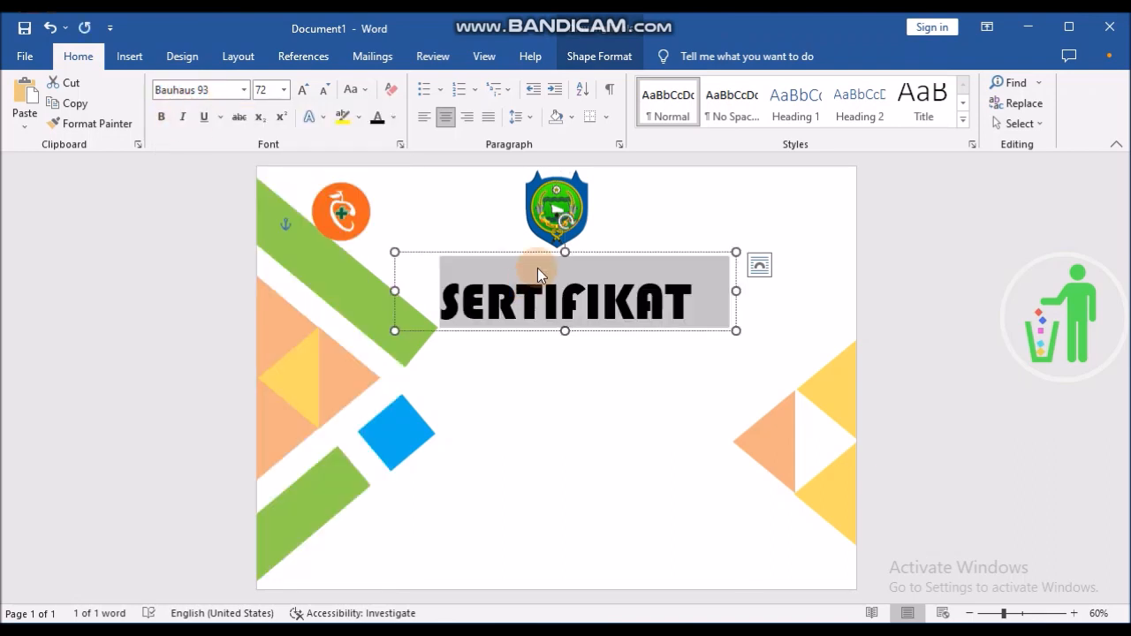
Step: Move the SERTIFIKAT heading box up against the shield logo and reduce its text to size 48
{"action": "mouse_move", "coordinate": [564, 252]}
{"action": "left_mouse_down"}
{"action": "mouse_move", "coordinate": [562, 280]}
{"action": "mouse_move", "coordinate": [562, 254]}
{"action": "left_mouse_up"}
{"action": "left_click_drag", "start_coordinate": [575, 321], "coordinate": [568, 296]}
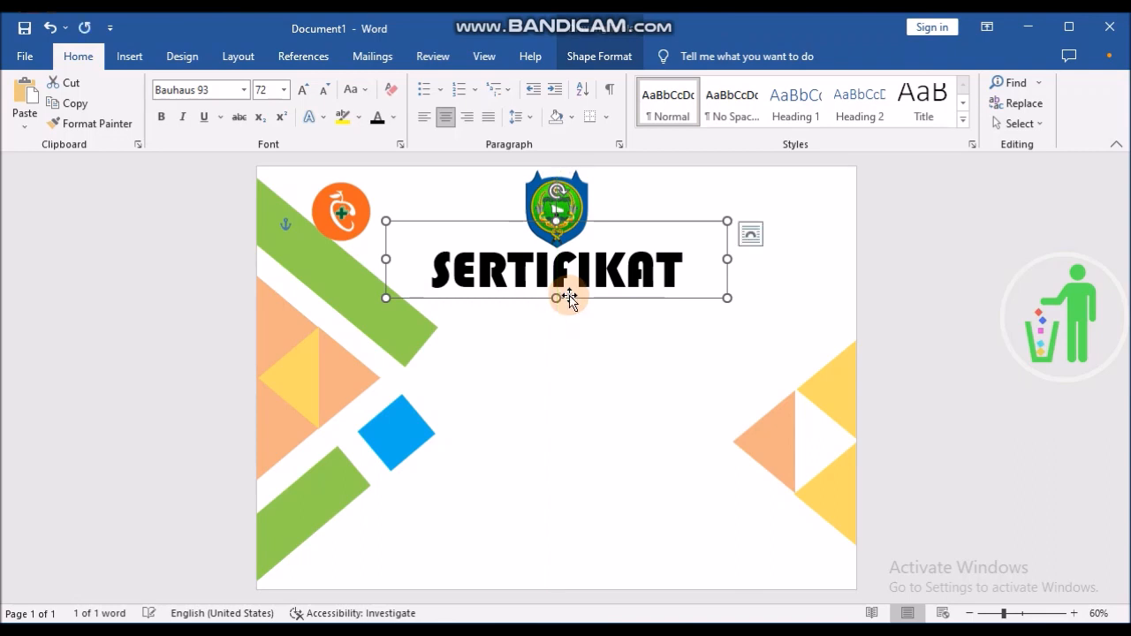
{"action": "left_click_drag", "start_coordinate": [431, 263], "coordinate": [714, 276]}
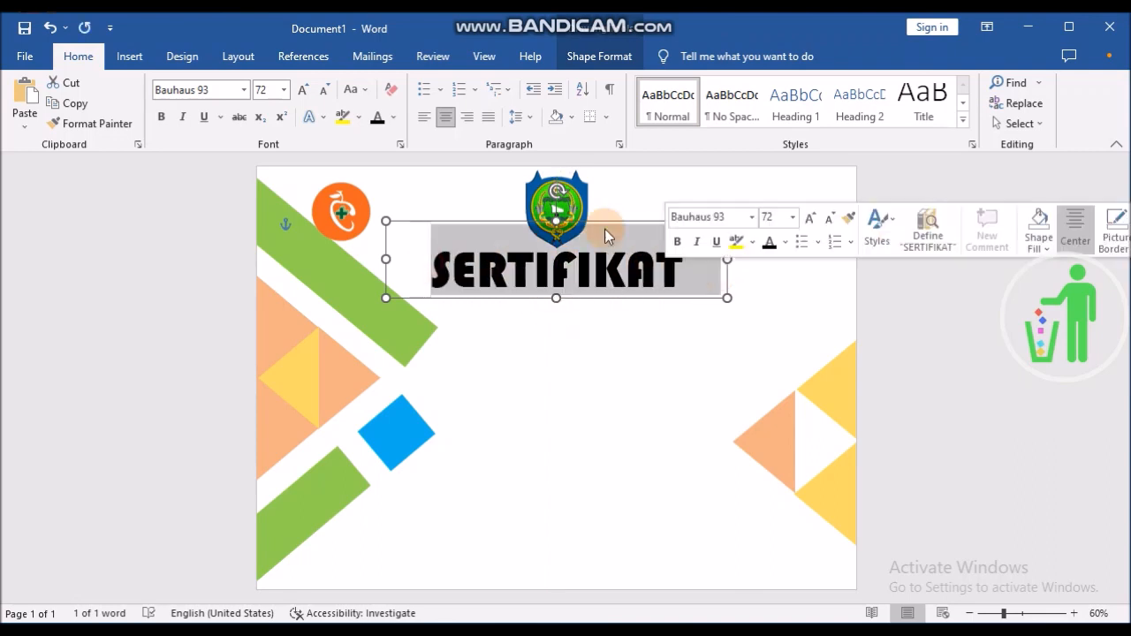
{"action": "left_click", "coordinate": [661, 270]}
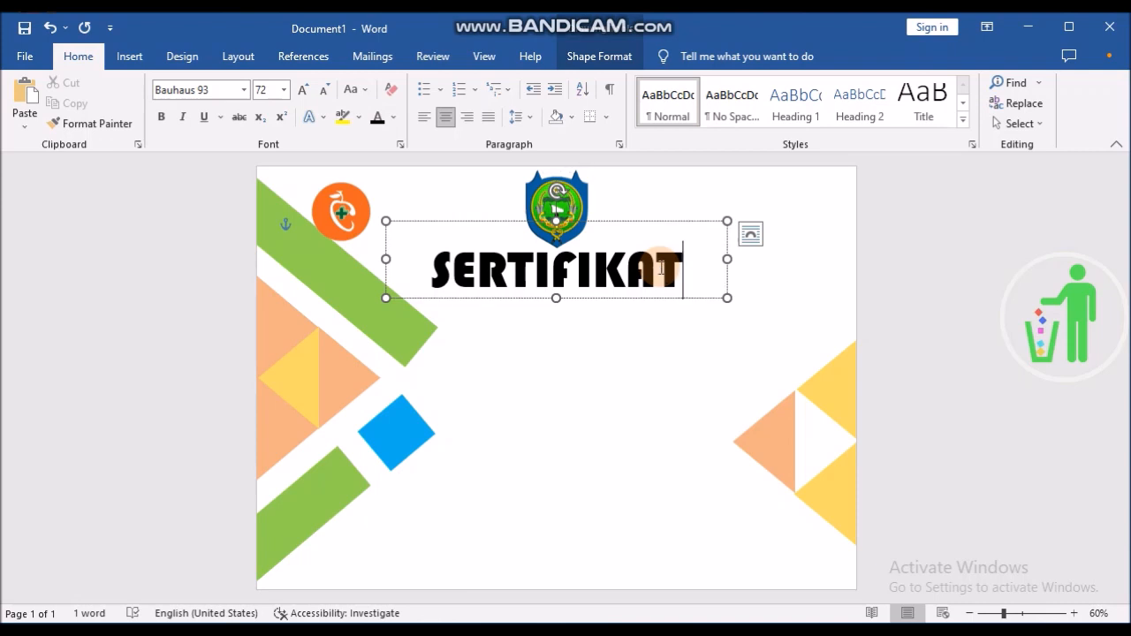
{"action": "key", "text": "ctrl"}
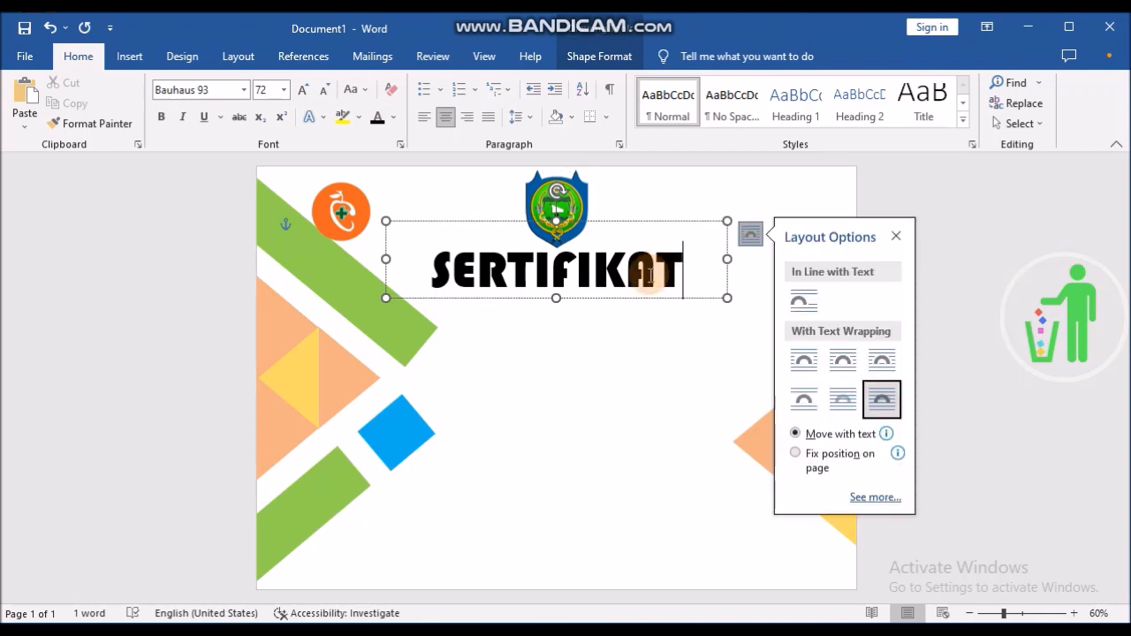
{"action": "left_click", "coordinate": [626, 283]}
{"action": "double_click", "coordinate": [626, 283]}
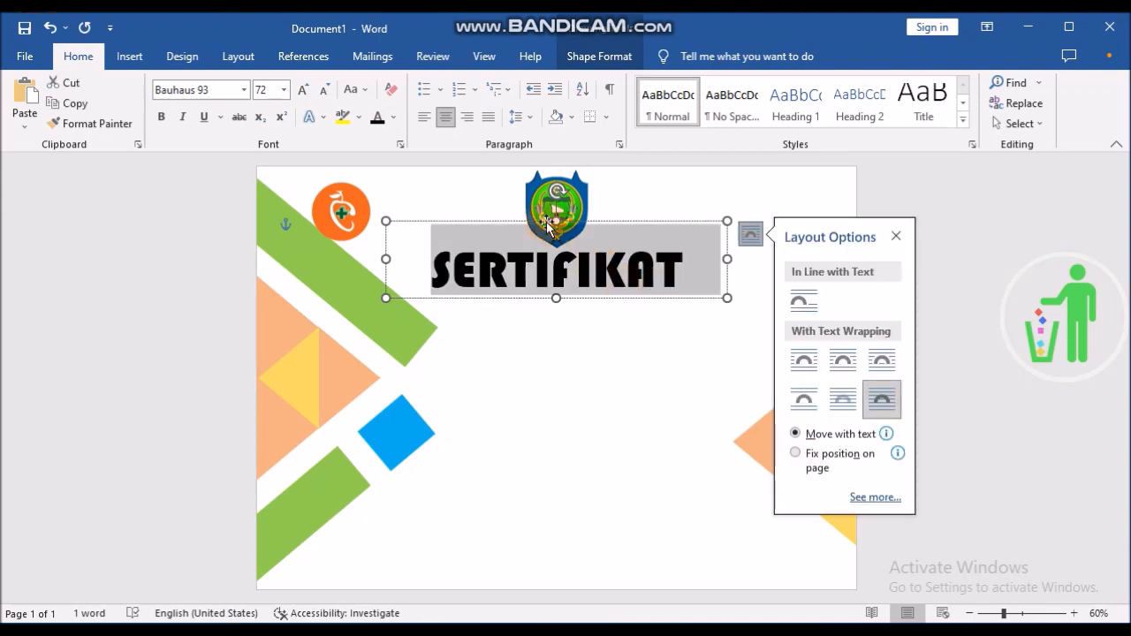
{"action": "left_click", "coordinate": [322, 91]}
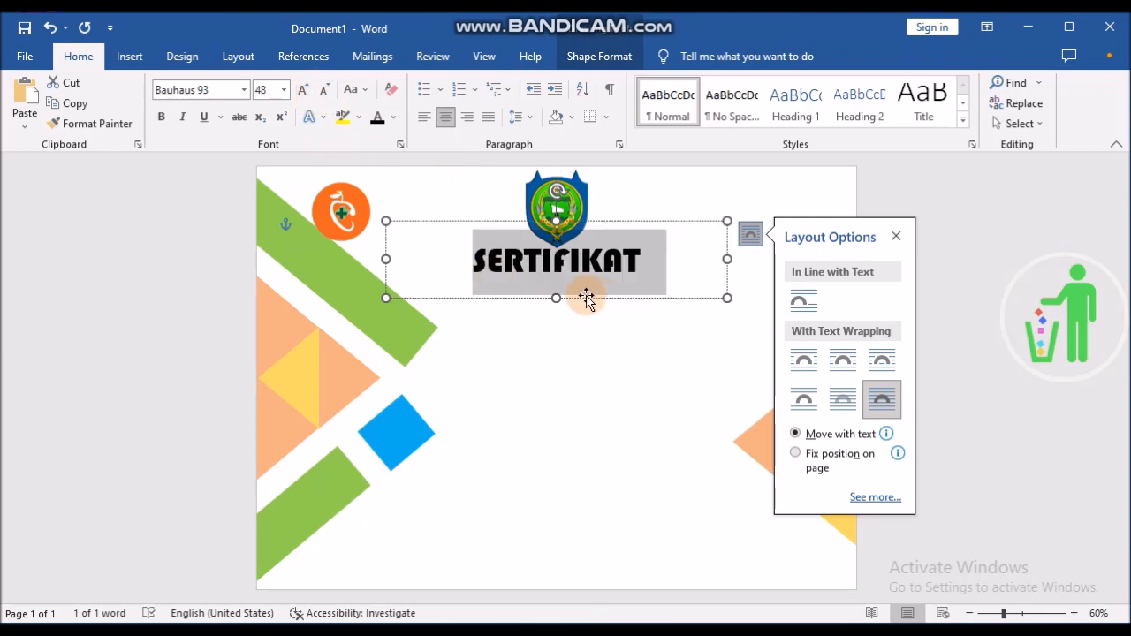
Step: Shrink the SERTIFIKAT box around its text and centre it directly below the shield logo
{"action": "left_click_drag", "start_coordinate": [557, 296], "coordinate": [530, 280]}
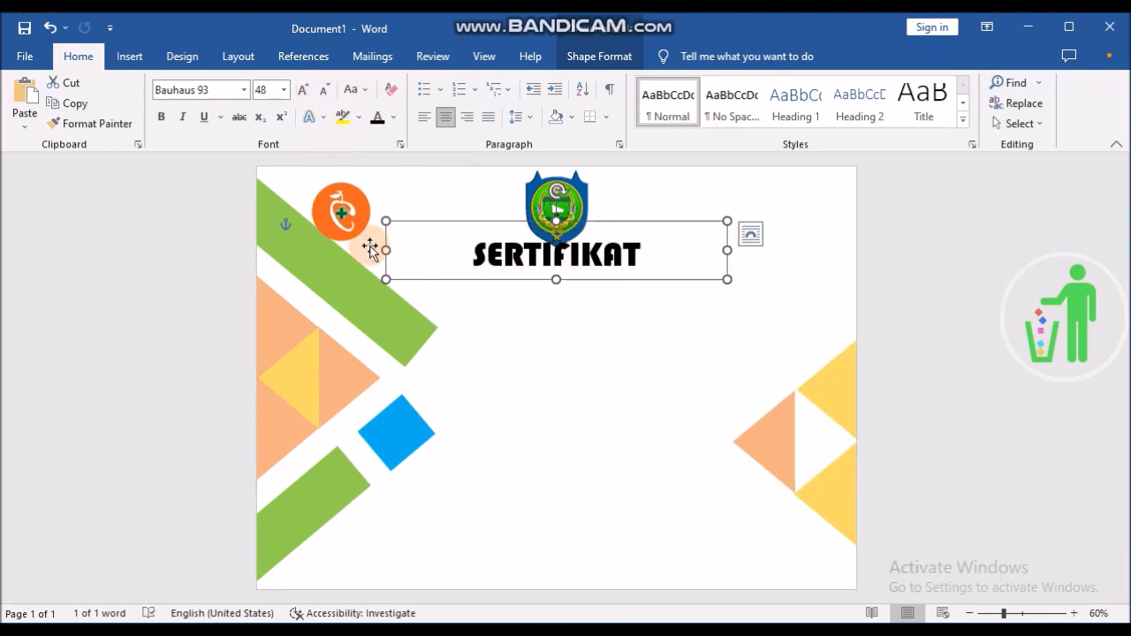
{"action": "left_click_drag", "start_coordinate": [386, 255], "coordinate": [470, 255]}
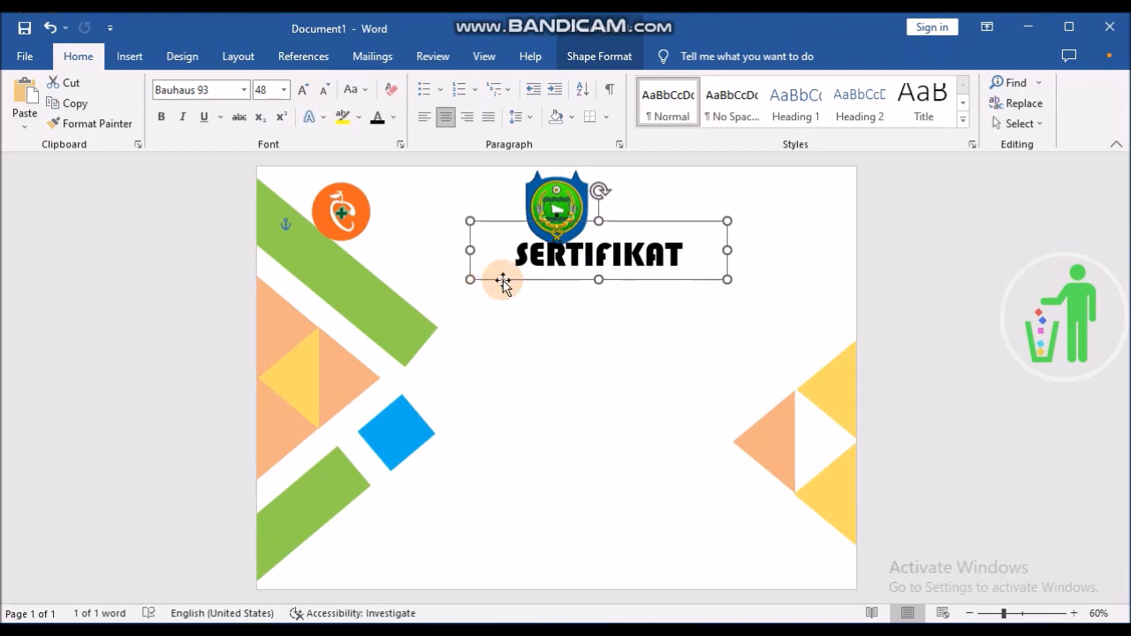
{"action": "left_click_drag", "start_coordinate": [666, 278], "coordinate": [627, 309]}
{"action": "left_click", "coordinate": [632, 375]}
{"action": "left_click", "coordinate": [616, 287]}
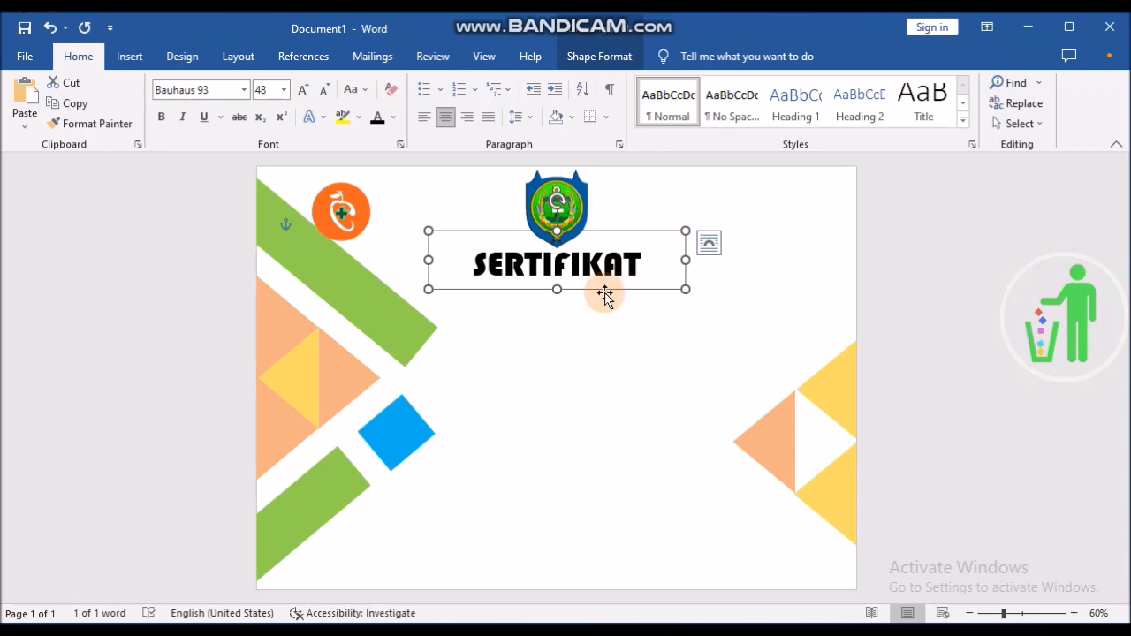
Step: Duplicate the SERTIFIKAT box and place the copy in the middle of the page, below the heading
{"action": "left_click", "coordinate": [71, 103]}
{"action": "left_click", "coordinate": [24, 98]}
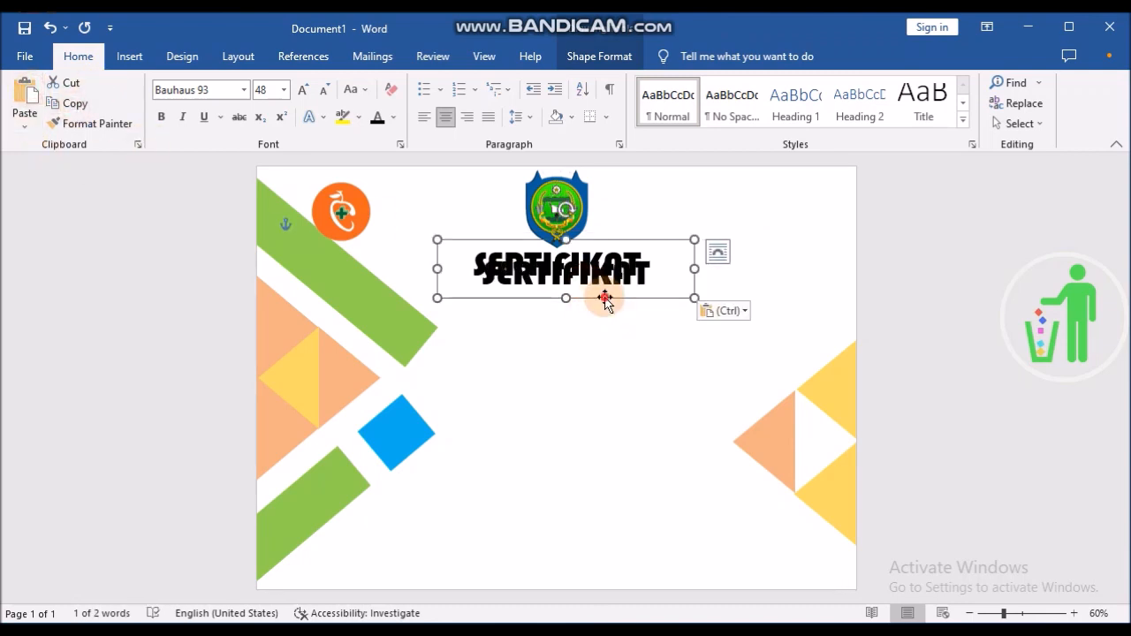
{"action": "left_click_drag", "start_coordinate": [601, 298], "coordinate": [583, 404]}
Step: Reduce the text in the copied SERTIFIKAT box to size 20
{"action": "left_click_drag", "start_coordinate": [678, 378], "coordinate": [418, 376]}
{"action": "left_click", "coordinate": [646, 378]}
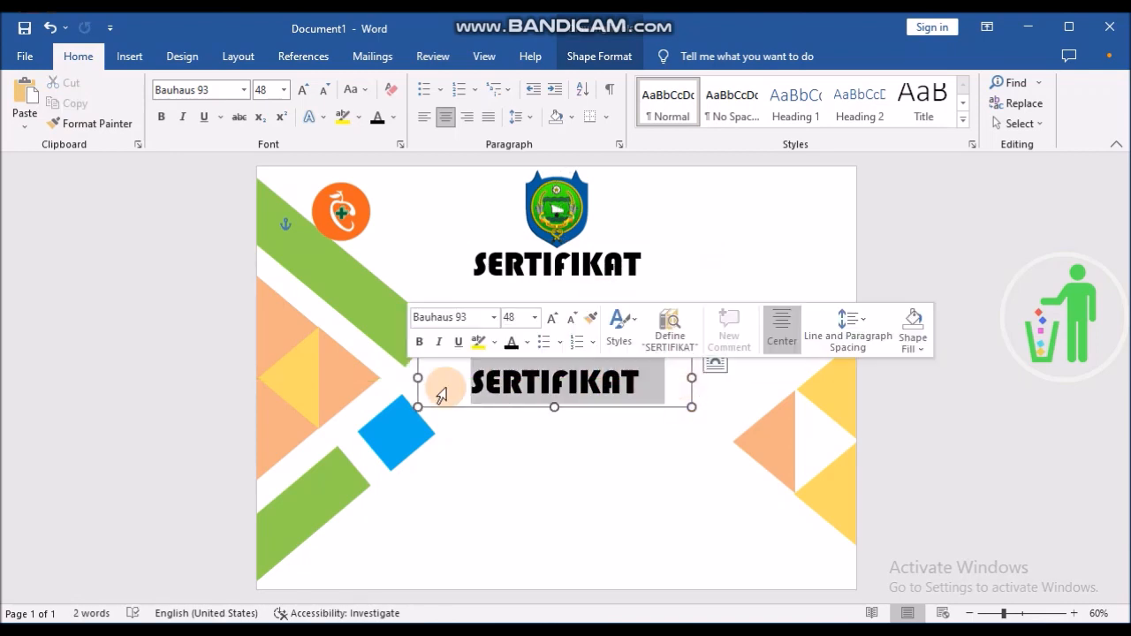
{"action": "left_click", "coordinate": [327, 89]}
{"action": "left_click", "coordinate": [328, 89]}
{"action": "left_click", "coordinate": [328, 90]}
{"action": "left_click", "coordinate": [328, 89]}
{"action": "left_click", "coordinate": [328, 89]}
{"action": "left_click", "coordinate": [326, 89]}
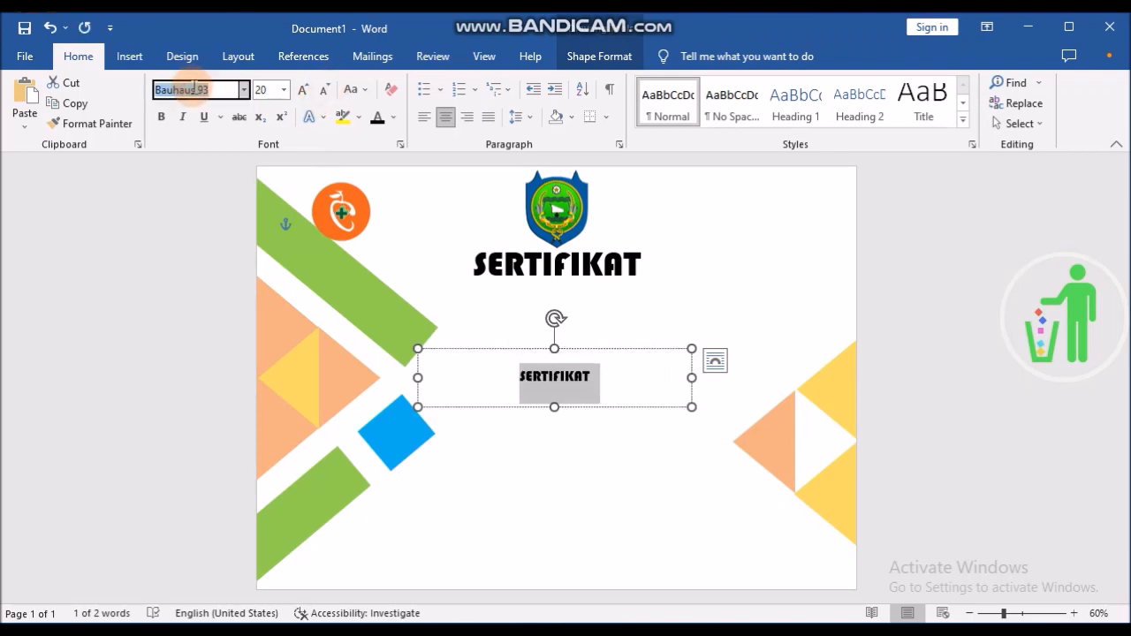
Step: Change the font of the copied SERTIFIKAT text to Century Gothic
{"action": "left_click", "coordinate": [244, 90]}
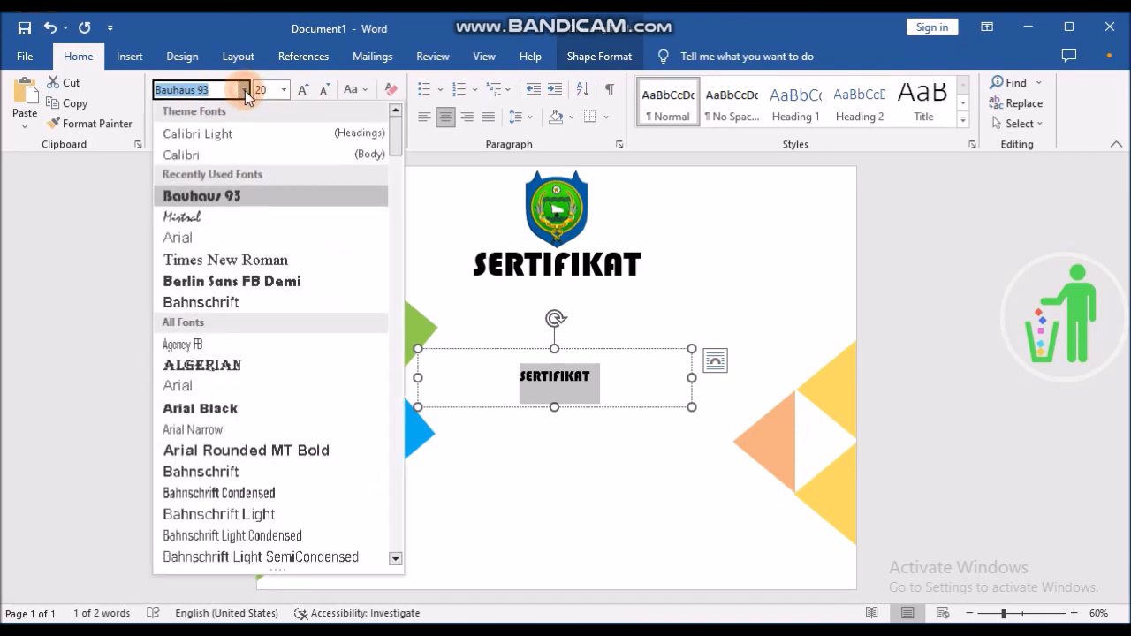
{"action": "scroll", "coordinate": [240, 390], "scroll_direction": "down", "scroll_amount": 7}
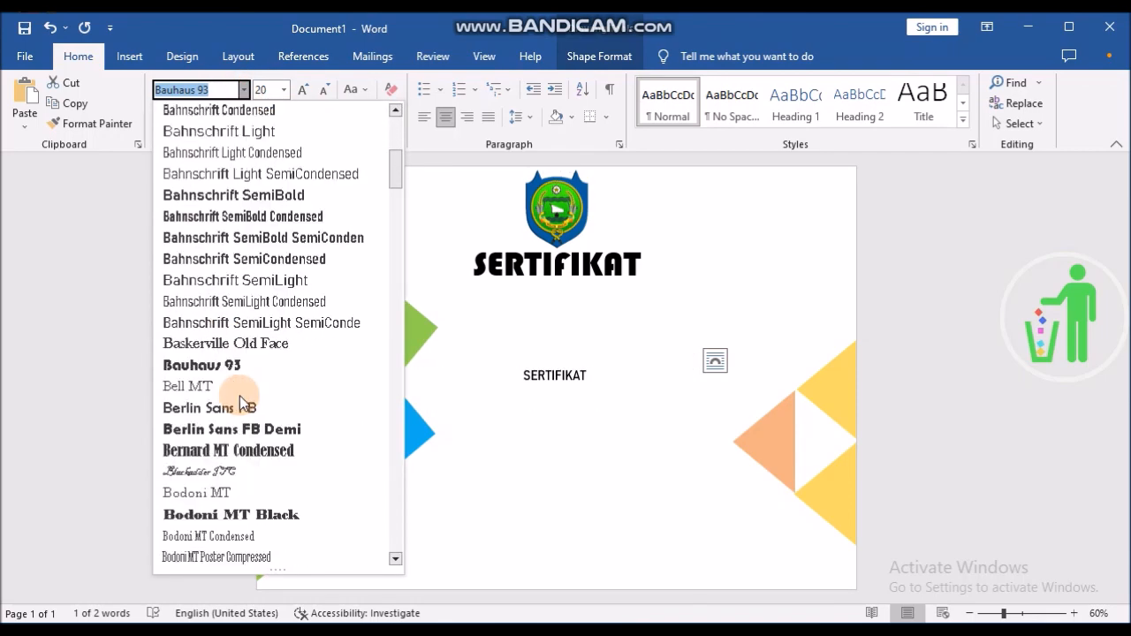
{"action": "scroll", "coordinate": [240, 412], "scroll_direction": "down", "scroll_amount": 3}
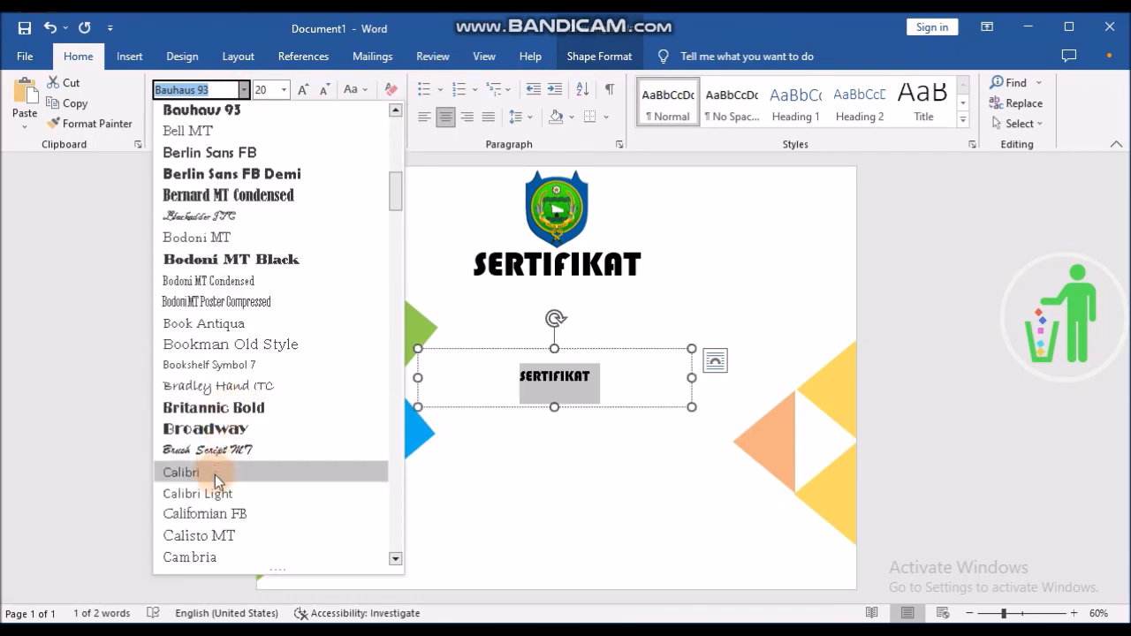
{"action": "scroll", "coordinate": [216, 477], "scroll_direction": "down", "scroll_amount": 2}
{"action": "scroll", "coordinate": [209, 536], "scroll_direction": "down", "scroll_amount": 1}
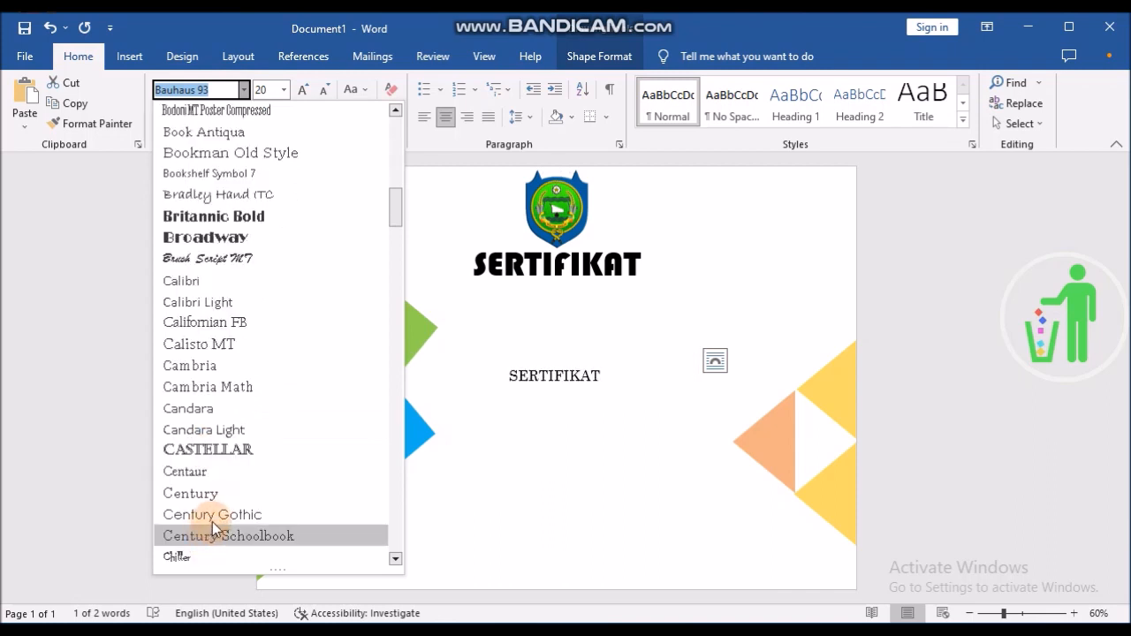
{"action": "left_click", "coordinate": [218, 521]}
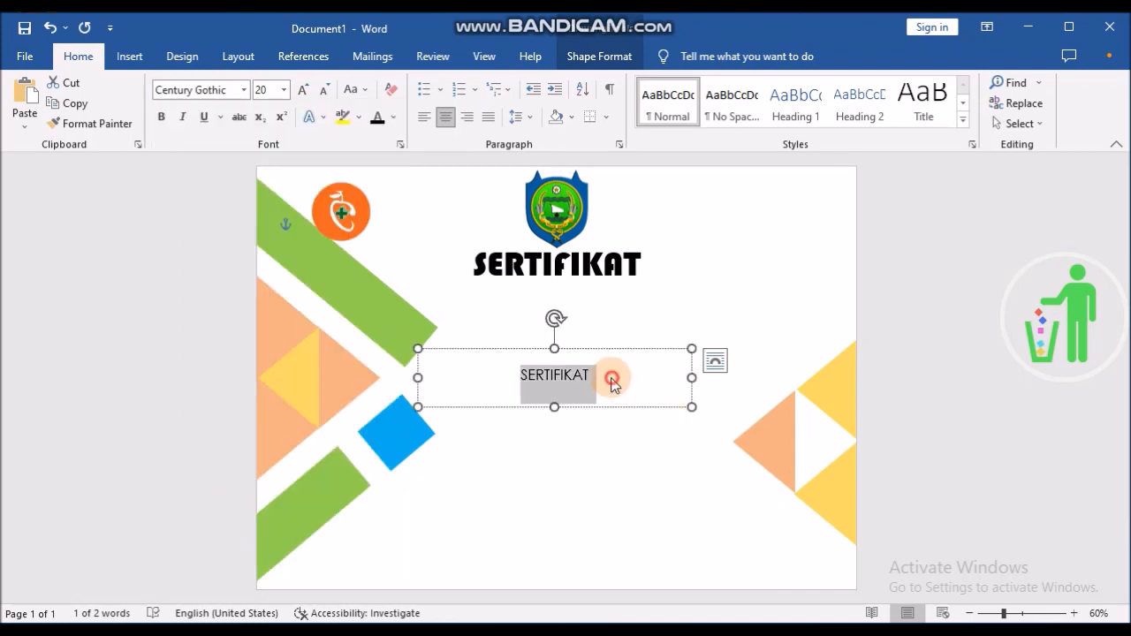
Step: Copy "Diberikan Kepada :" and the recipient's name from Notepad and paste them over the copied box's text in Word
{"action": "left_click", "coordinate": [632, 376]}
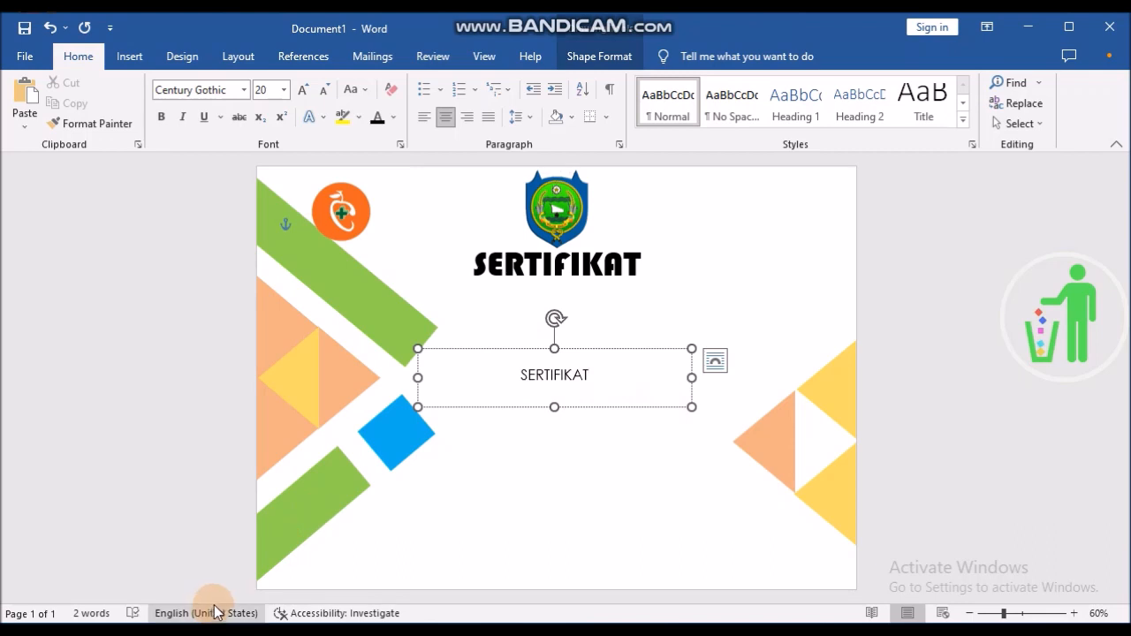
{"action": "left_click", "coordinate": [178, 632]}
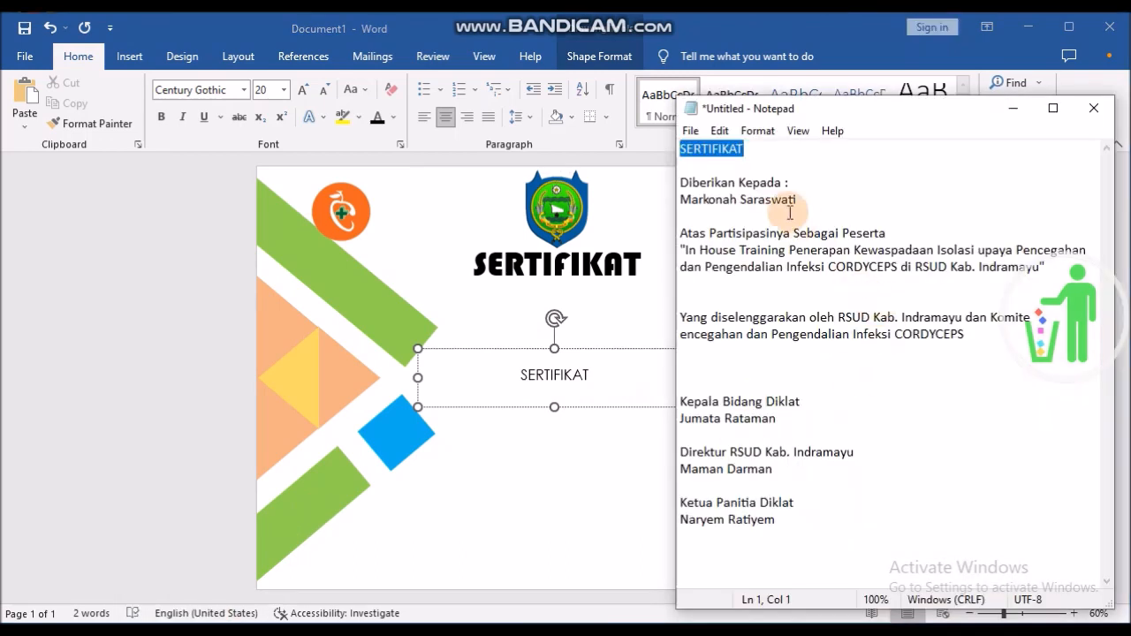
{"action": "left_click_drag", "start_coordinate": [684, 180], "coordinate": [817, 207]}
{"action": "key", "text": "ctrl+c"}
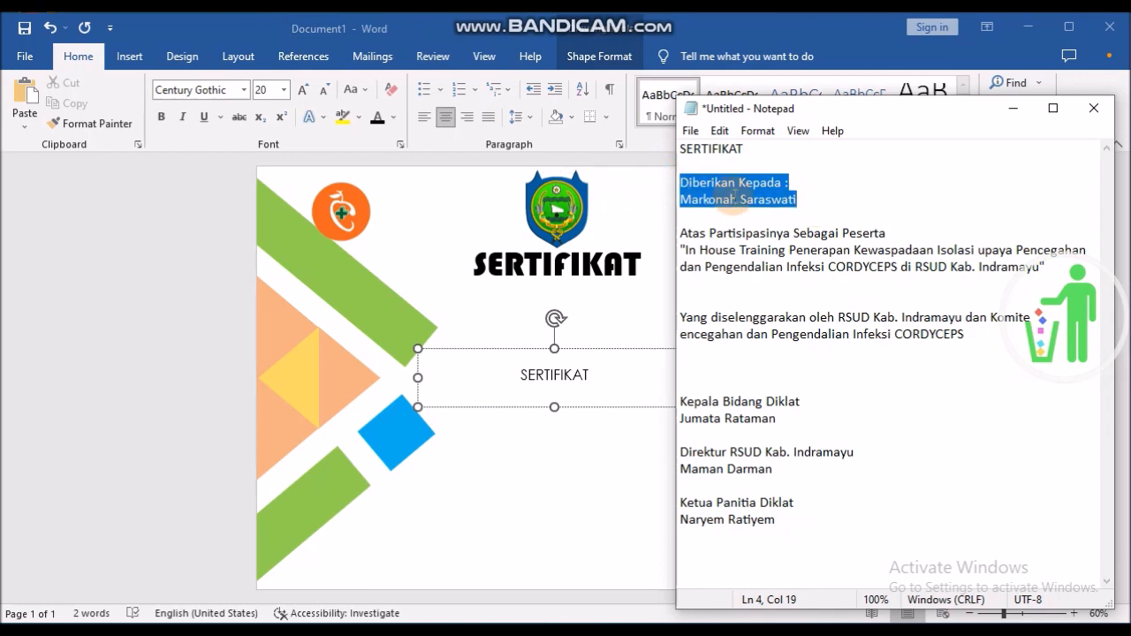
{"action": "left_click_drag", "start_coordinate": [587, 376], "coordinate": [476, 372]}
{"action": "key", "text": "ctrl+v"}
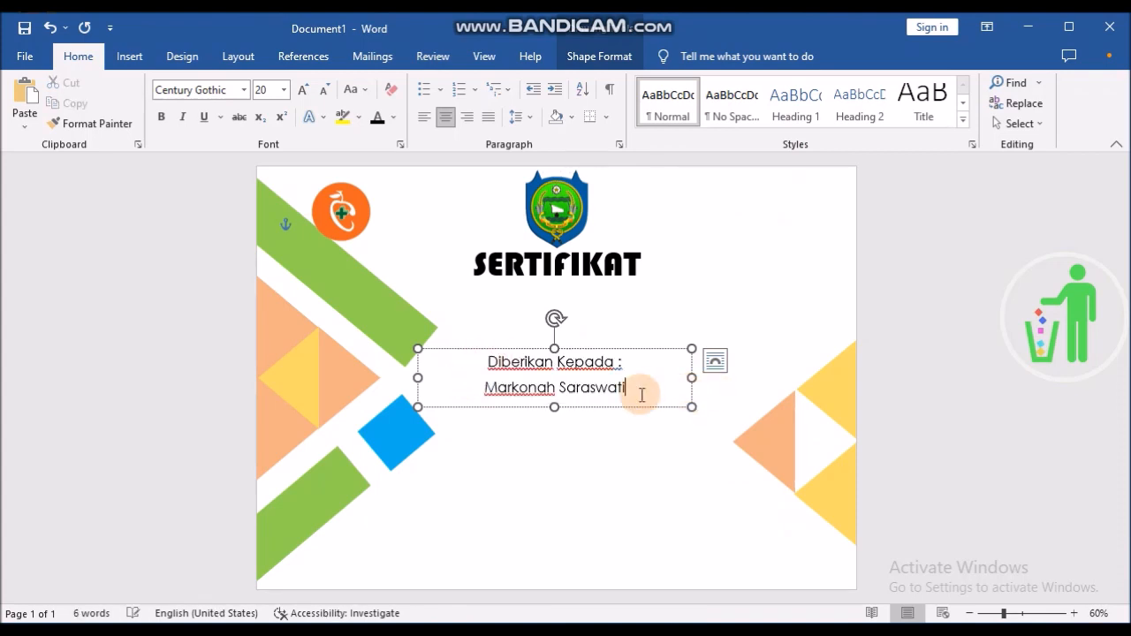
Step: Move the box with "Diberikan Kepada :" and the recipient's name up to just below the SERTIFIKAT heading
{"action": "left_click", "coordinate": [584, 342]}
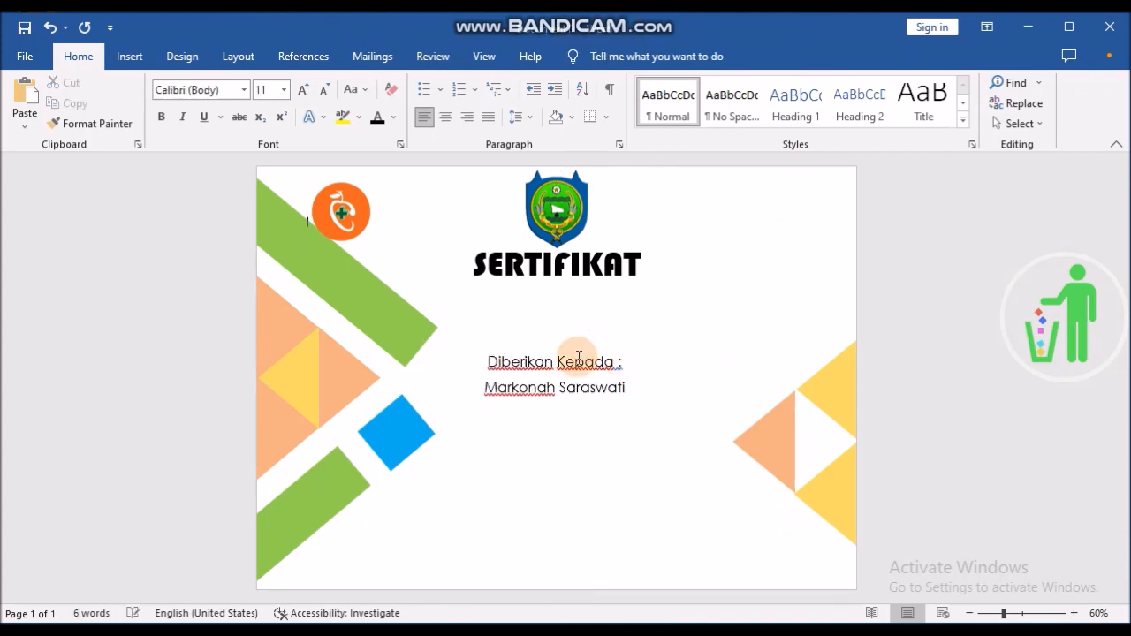
{"action": "left_click", "coordinate": [588, 362]}
{"action": "left_click_drag", "start_coordinate": [596, 354], "coordinate": [593, 298]}
{"action": "left_click", "coordinate": [576, 301]}
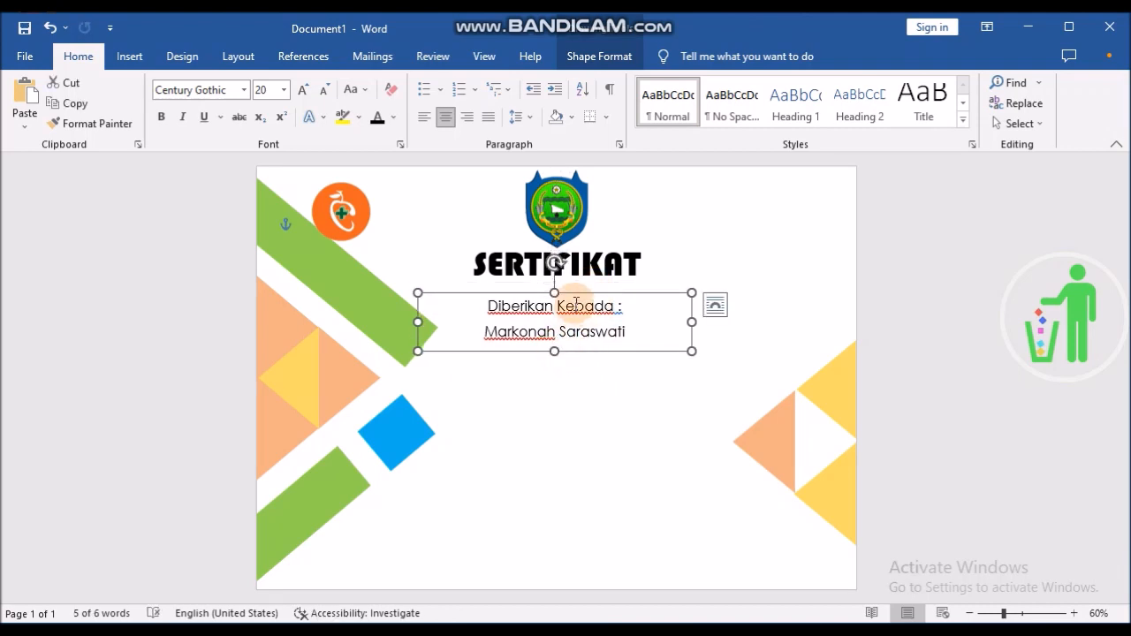
Step: Duplicate the two-line recipient box and place the copy in the lower part of the page
{"action": "left_click", "coordinate": [494, 331]}
{"action": "left_click_drag", "start_coordinate": [486, 330], "coordinate": [528, 331]}
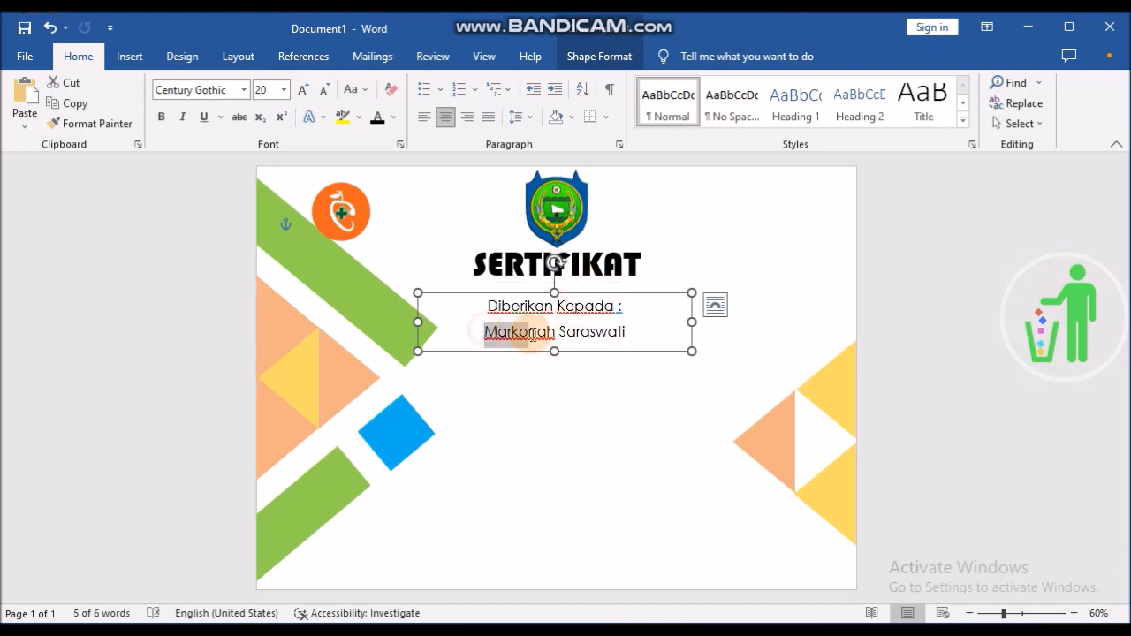
{"action": "left_click", "coordinate": [610, 354]}
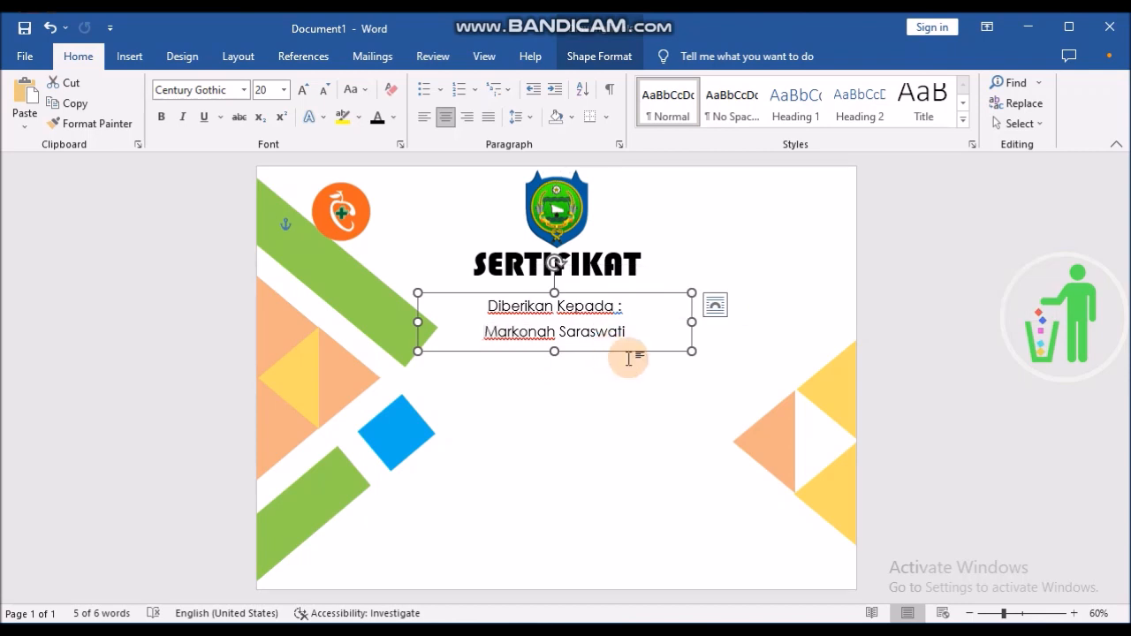
{"action": "key", "text": "ctrl+c"}
{"action": "key", "text": "ctrl+v"}
{"action": "left_click_drag", "start_coordinate": [631, 359], "coordinate": [632, 509]}
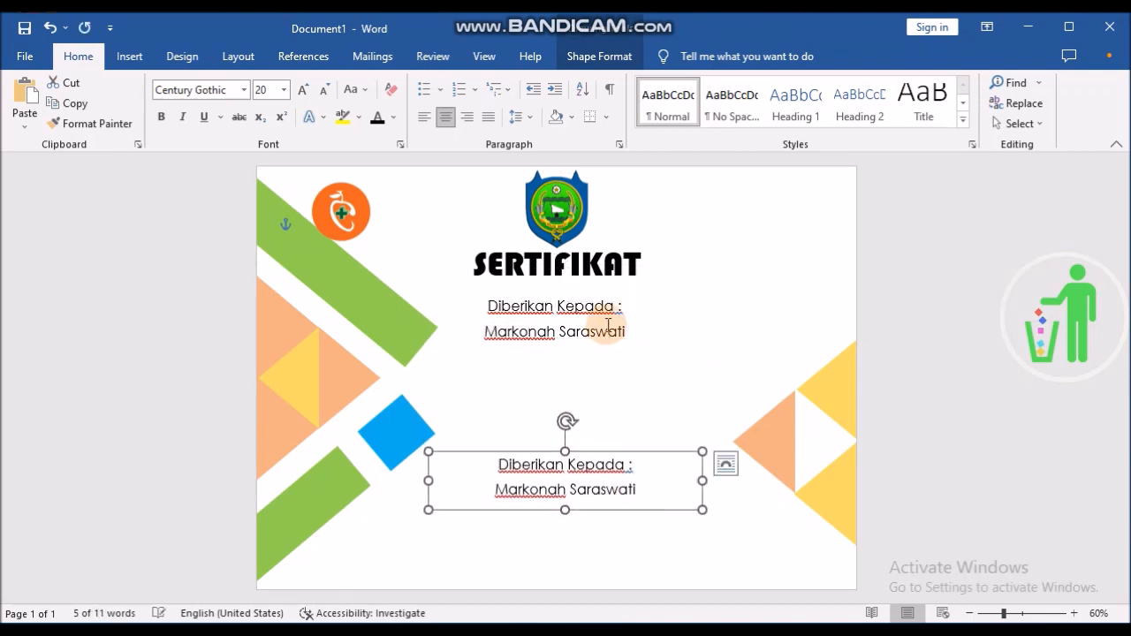
Step: Delete the recipient's name from the upper box and reduce the box's height to fit the "Diberikan Kepada :" line
{"action": "left_click", "coordinate": [611, 329]}
{"action": "left_click_drag", "start_coordinate": [658, 340], "coordinate": [427, 331]}
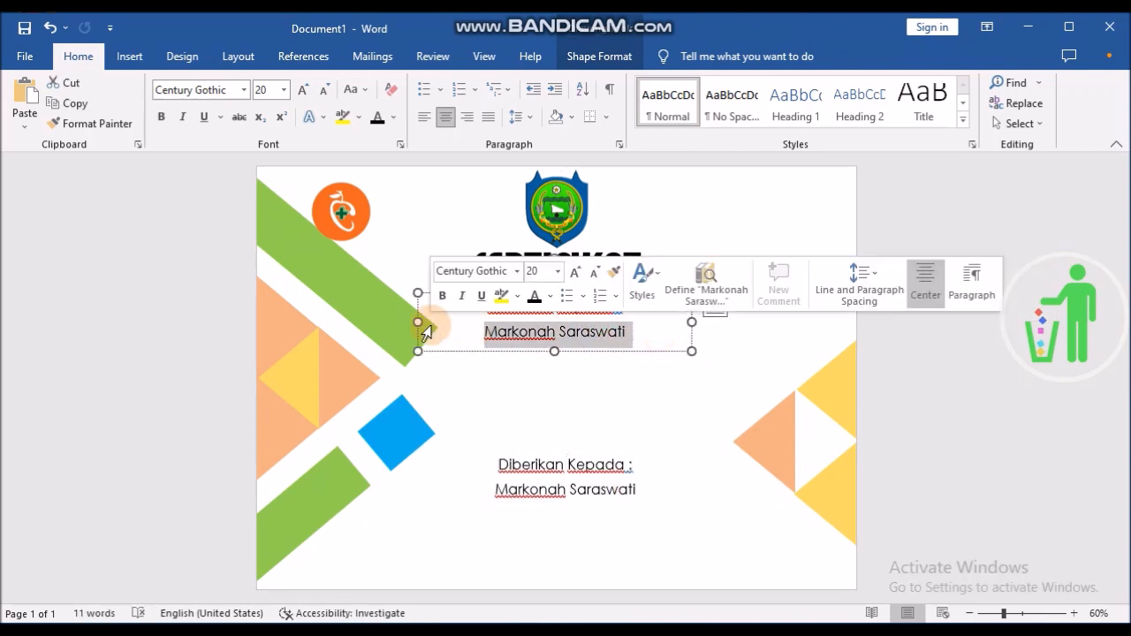
{"action": "key", "text": "BackSpace"}
{"action": "key", "text": "BackSpace"}
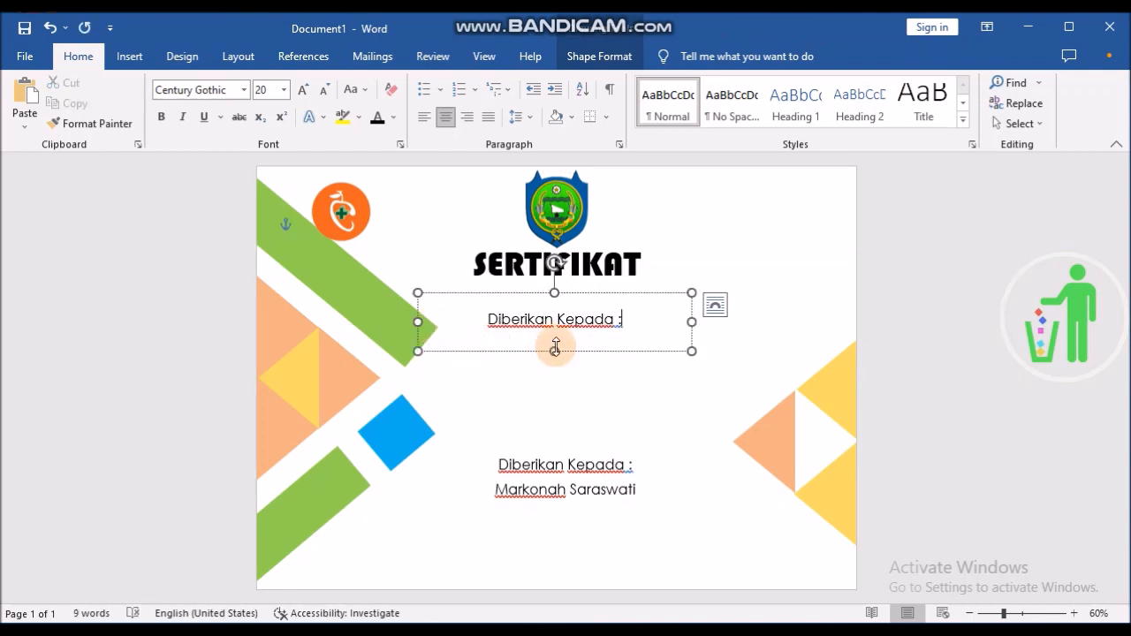
{"action": "left_click_drag", "start_coordinate": [555, 351], "coordinate": [556, 321]}
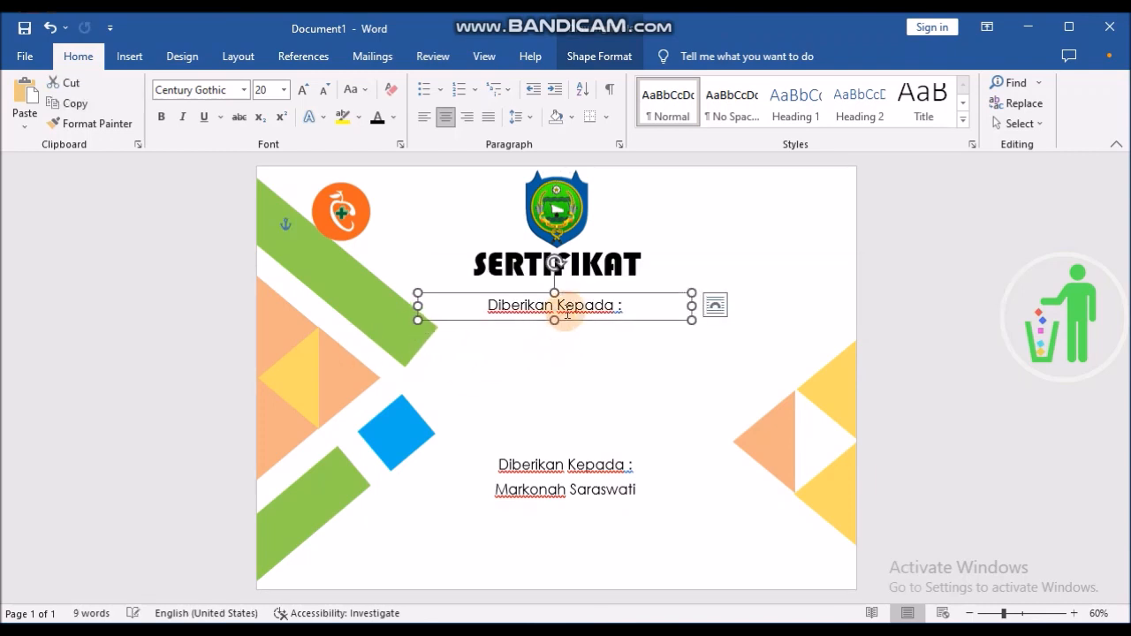
Step: Reduce the "Diberikan Kepada :" text under the heading by three font-size steps
{"action": "left_click", "coordinate": [571, 306]}
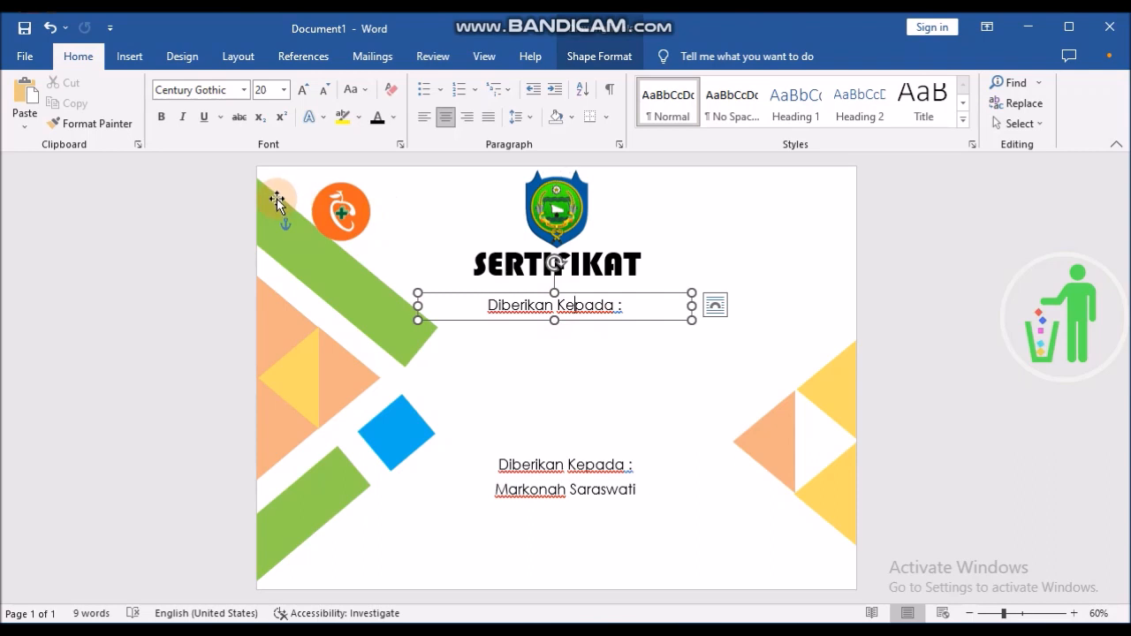
{"action": "key", "text": "ctrl+a"}
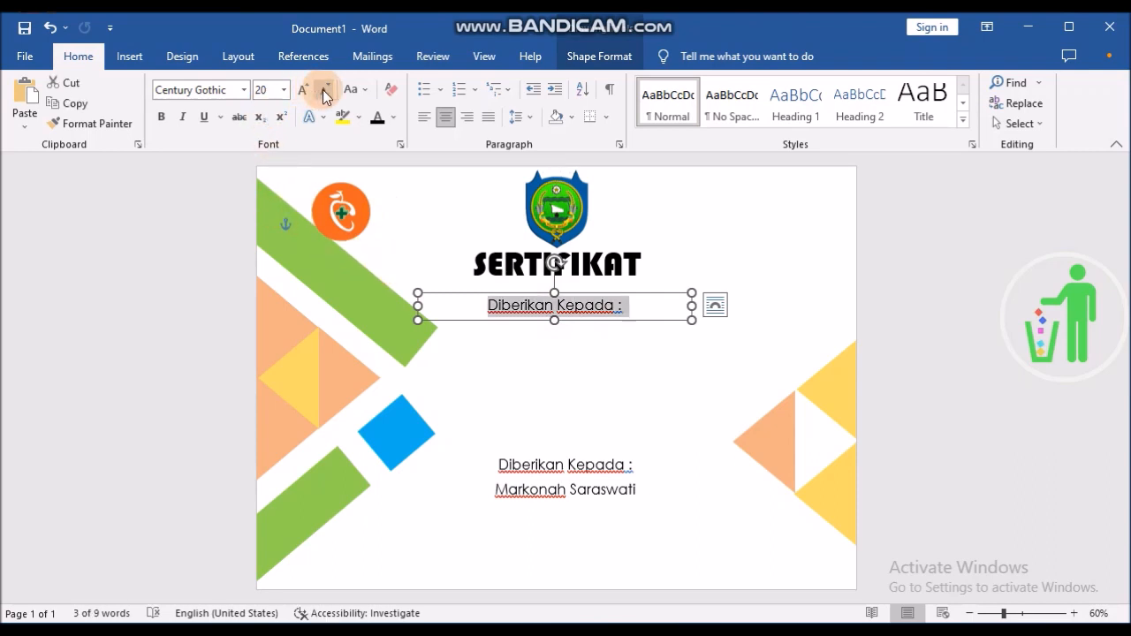
{"action": "left_click", "coordinate": [323, 89]}
{"action": "left_click", "coordinate": [325, 91]}
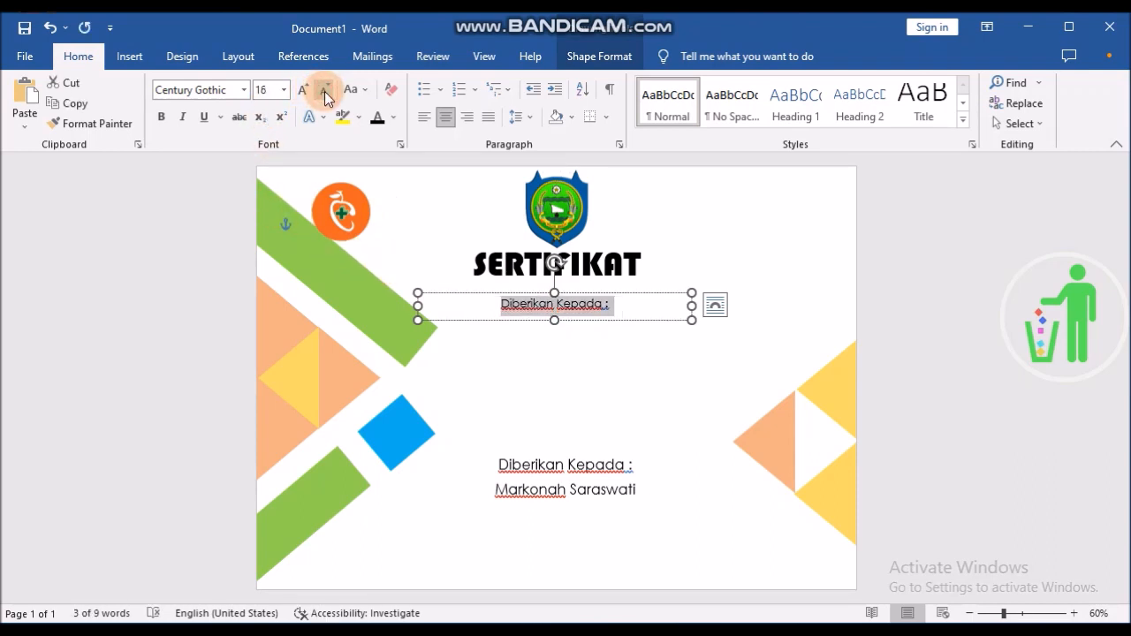
{"action": "left_click", "coordinate": [324, 91]}
{"action": "left_click", "coordinate": [518, 404]}
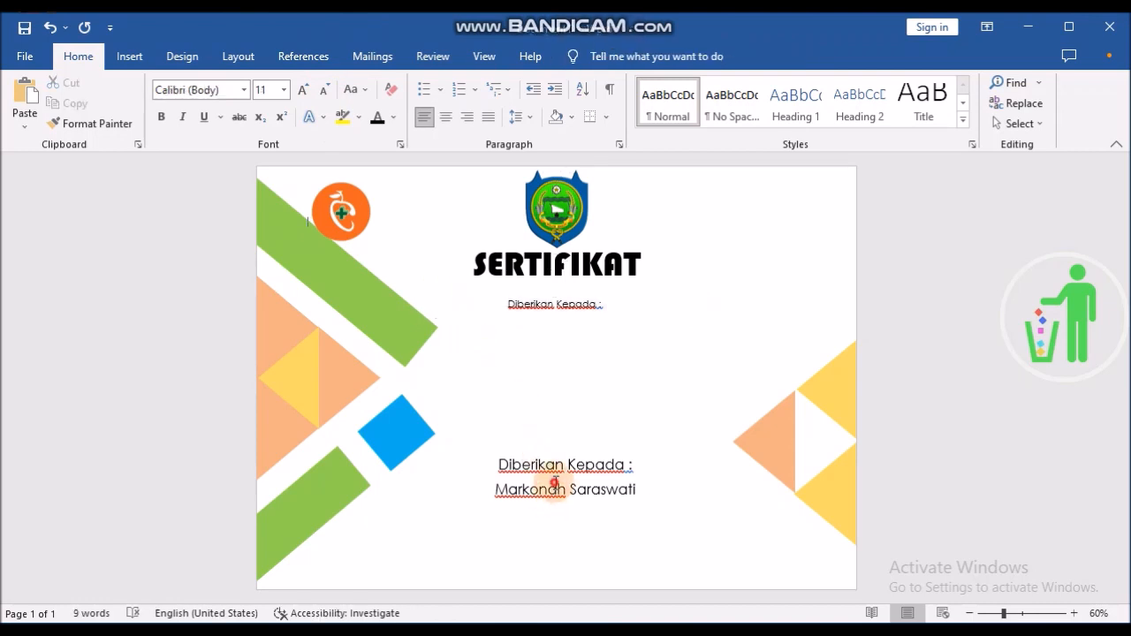
Step: Delete the "Diberikan Kepada :" line from the lower box, keeping only the recipient's name
{"action": "left_click", "coordinate": [554, 482]}
{"action": "left_click_drag", "start_coordinate": [639, 462], "coordinate": [446, 442]}
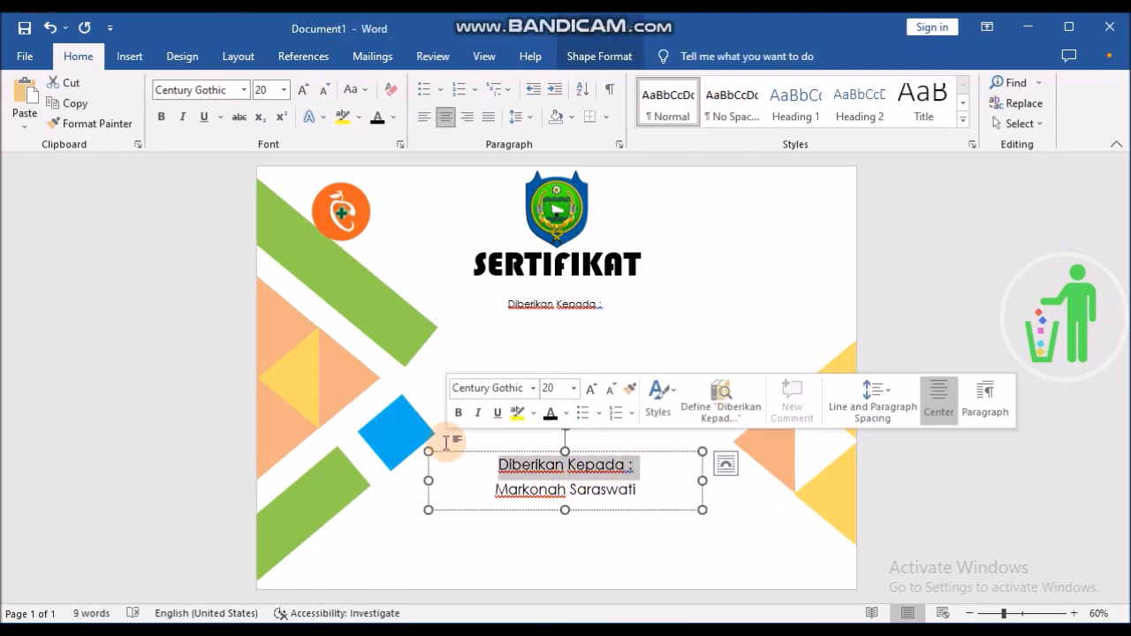
{"action": "key", "text": "Delete"}
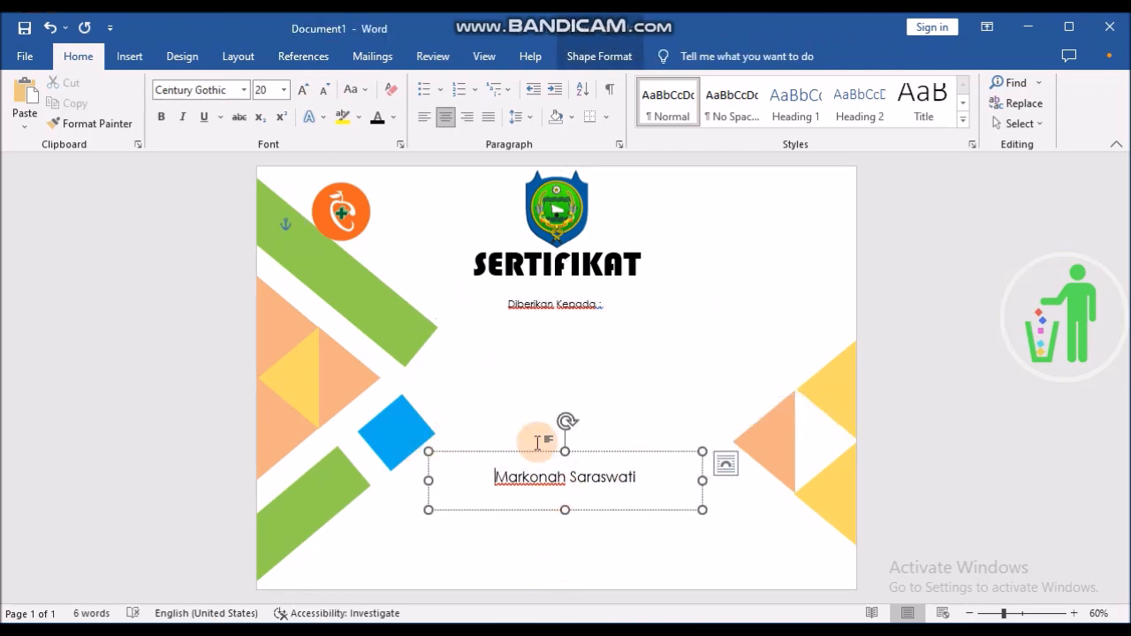
Step: Set the font of the recipient's name in the lower box to Brush Script MT
{"action": "left_click", "coordinate": [480, 469]}
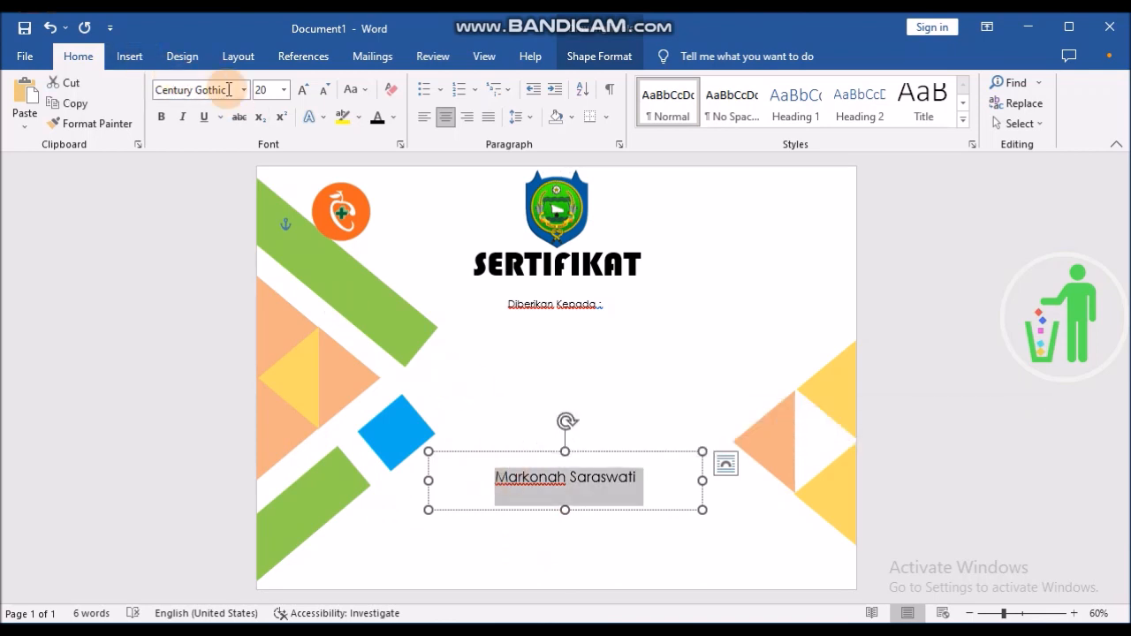
{"action": "left_click", "coordinate": [209, 91]}
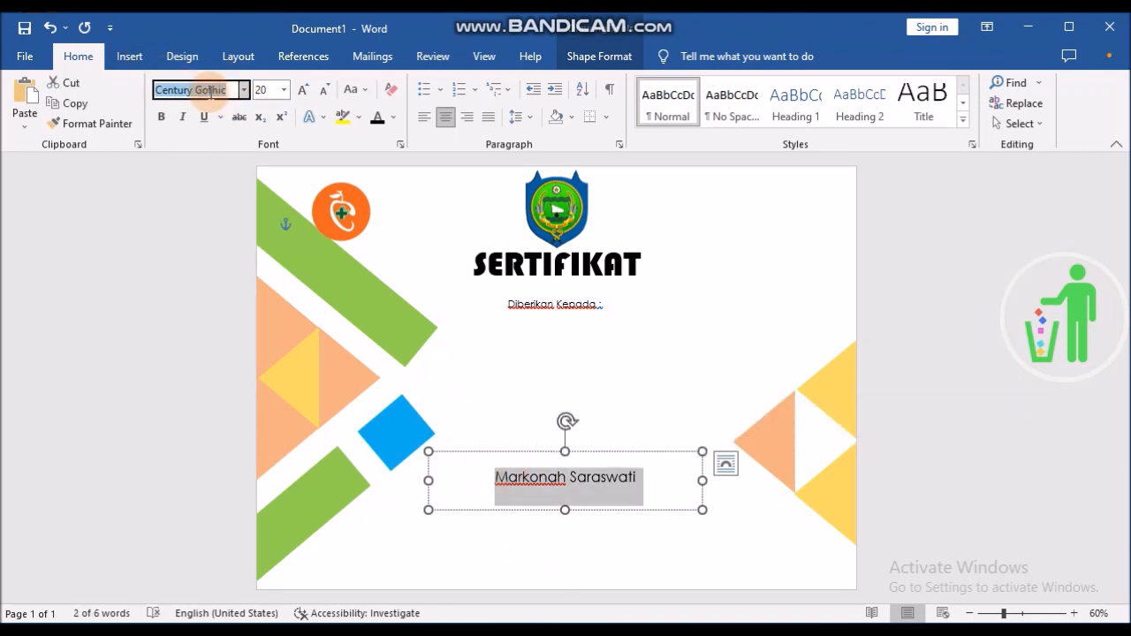
{"action": "left_click", "coordinate": [243, 89]}
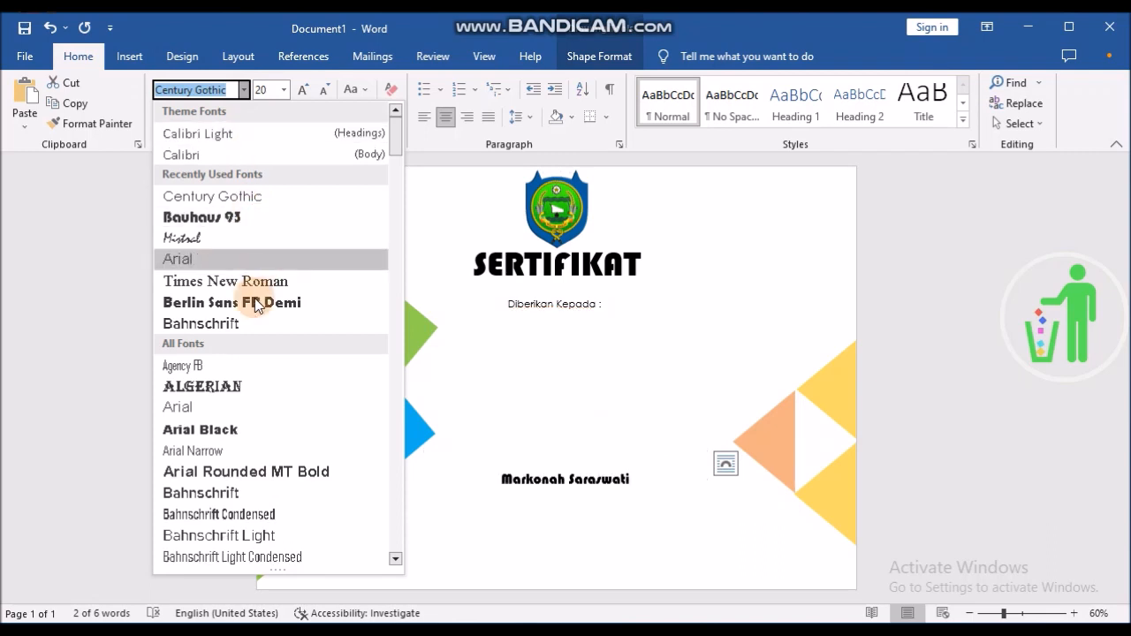
{"action": "left_click", "coordinate": [395, 559]}
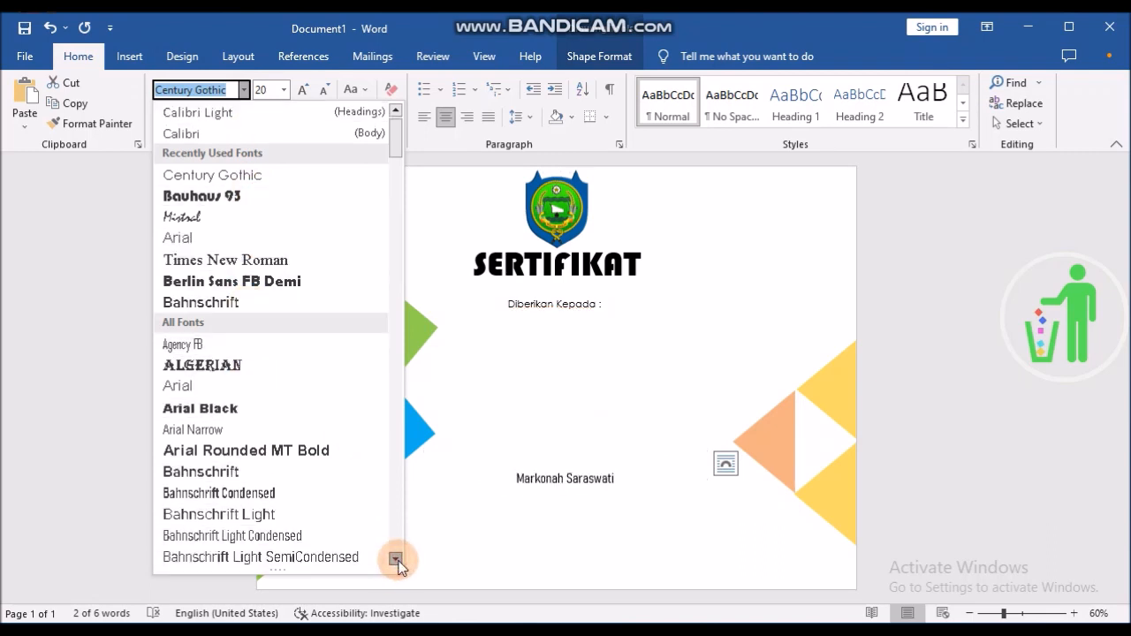
{"action": "left_click_drag", "start_coordinate": [396, 561], "coordinate": [396, 561]}
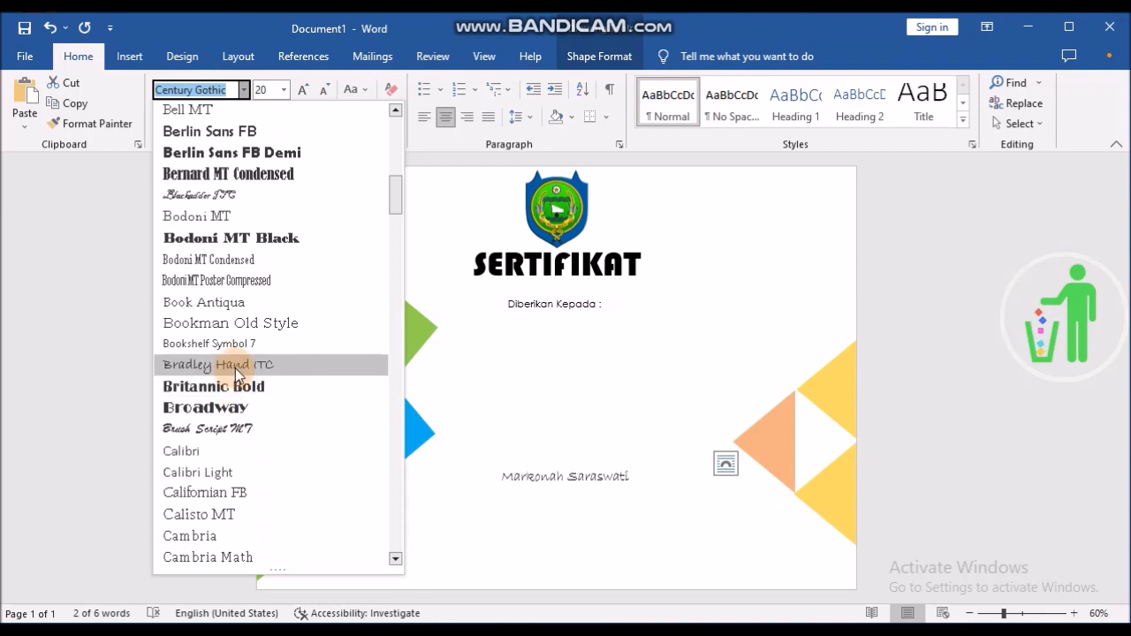
{"action": "left_click", "coordinate": [245, 428]}
Step: Enlarge the recipient's name to font size 80 and widen its box until the full name fits on one line
{"action": "left_click", "coordinate": [533, 482]}
{"action": "left_click", "coordinate": [305, 91]}
{"action": "left_click", "coordinate": [305, 90]}
{"action": "left_click", "coordinate": [306, 91]}
{"action": "left_click", "coordinate": [306, 90]}
{"action": "left_click", "coordinate": [306, 90]}
{"action": "left_click", "coordinate": [306, 90]}
{"action": "left_click", "coordinate": [306, 90]}
{"action": "left_click", "coordinate": [306, 90]}
{"action": "left_click", "coordinate": [712, 482]}
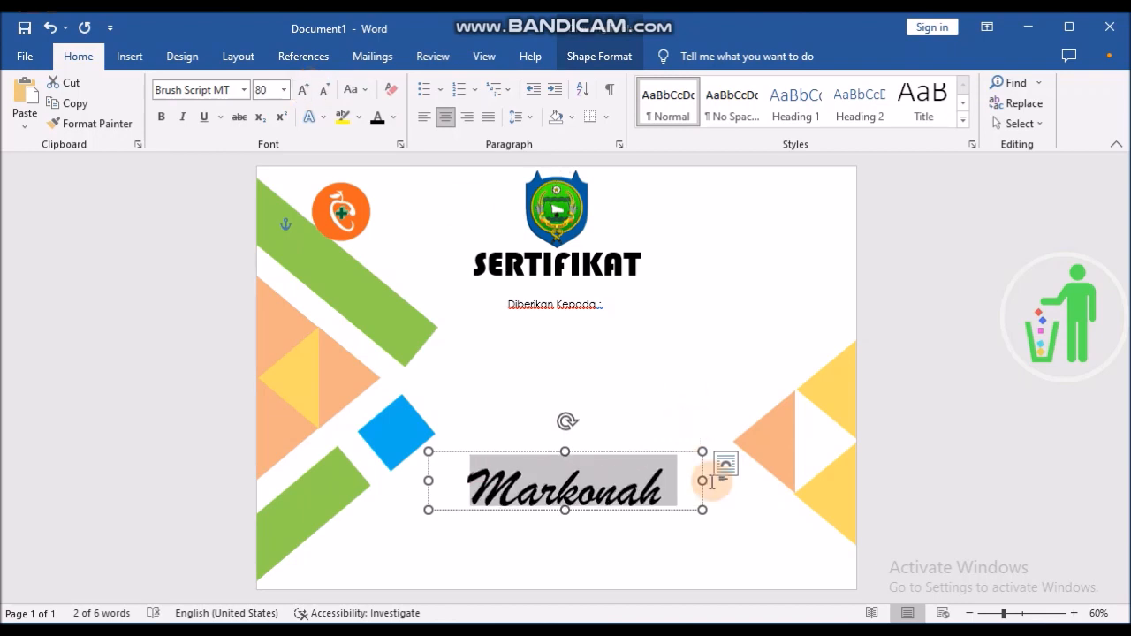
{"action": "left_click_drag", "start_coordinate": [698, 481], "coordinate": [847, 484]}
{"action": "left_click", "coordinate": [704, 499]}
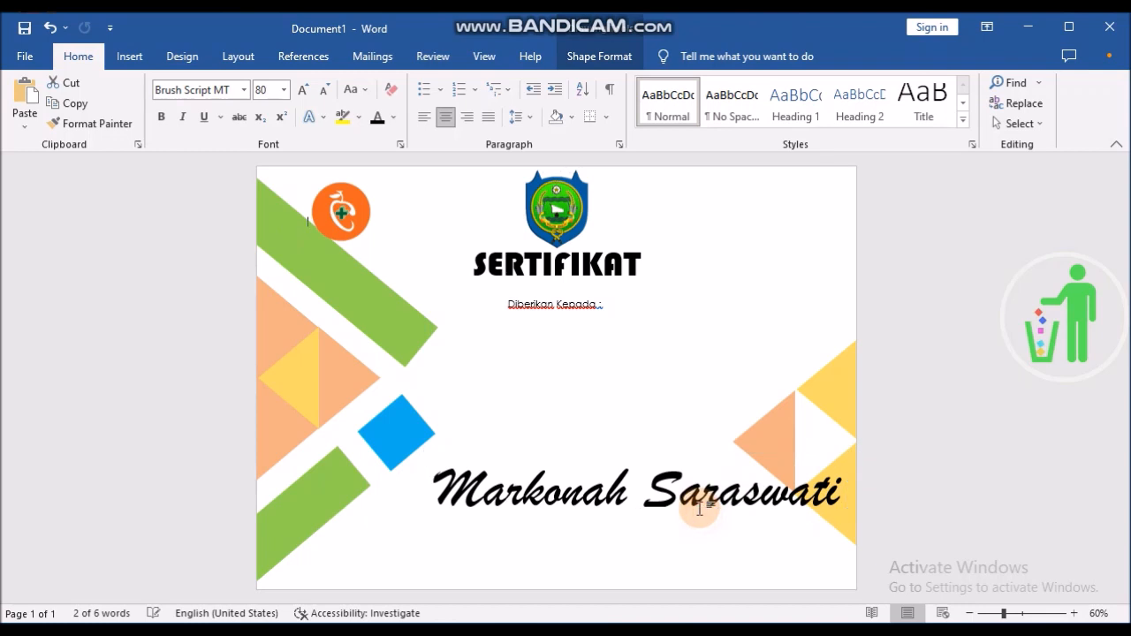
Step: Move the recipient's name box up under the SERTIFIKAT heading and set the name's font size to 55
{"action": "left_click_drag", "start_coordinate": [718, 506], "coordinate": [639, 347]}
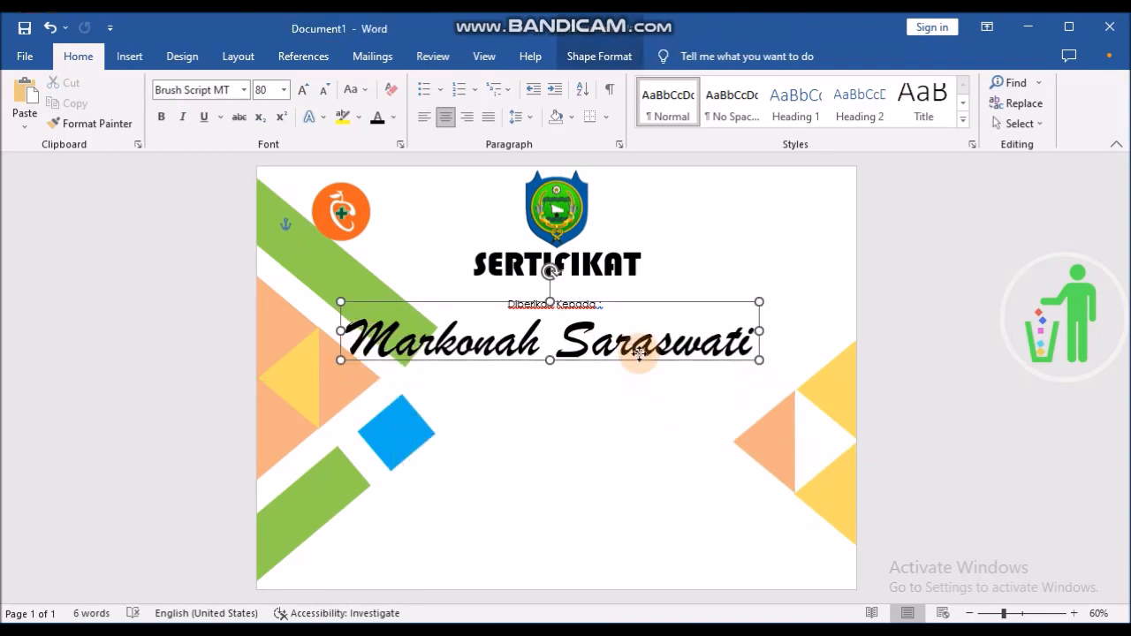
{"action": "left_click", "coordinate": [587, 336]}
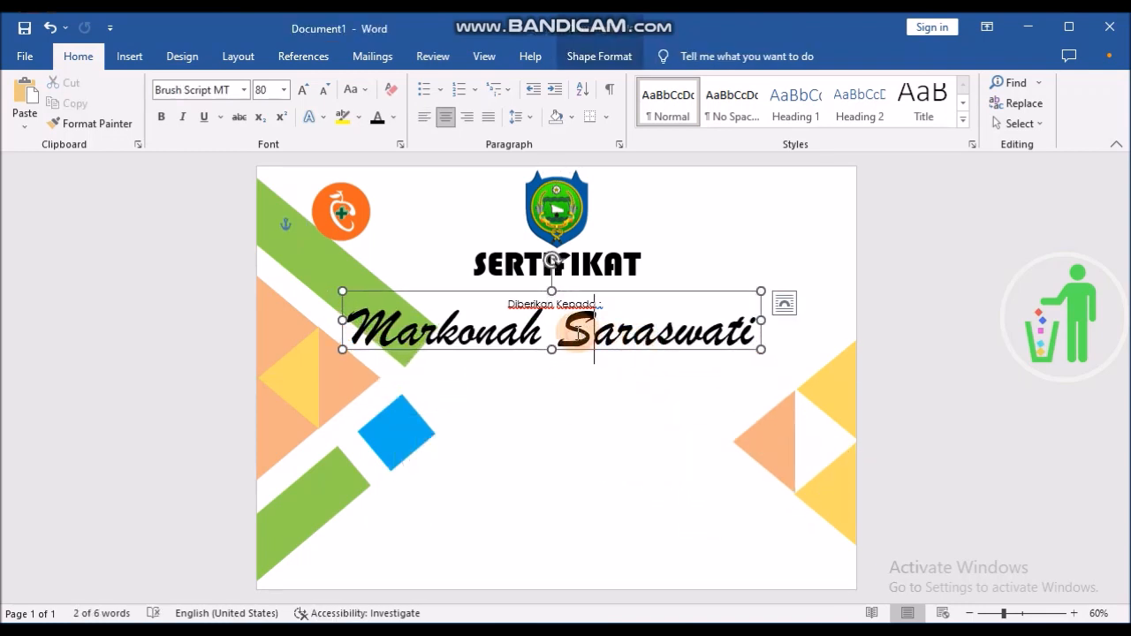
{"action": "triple_click", "coordinate": [587, 336]}
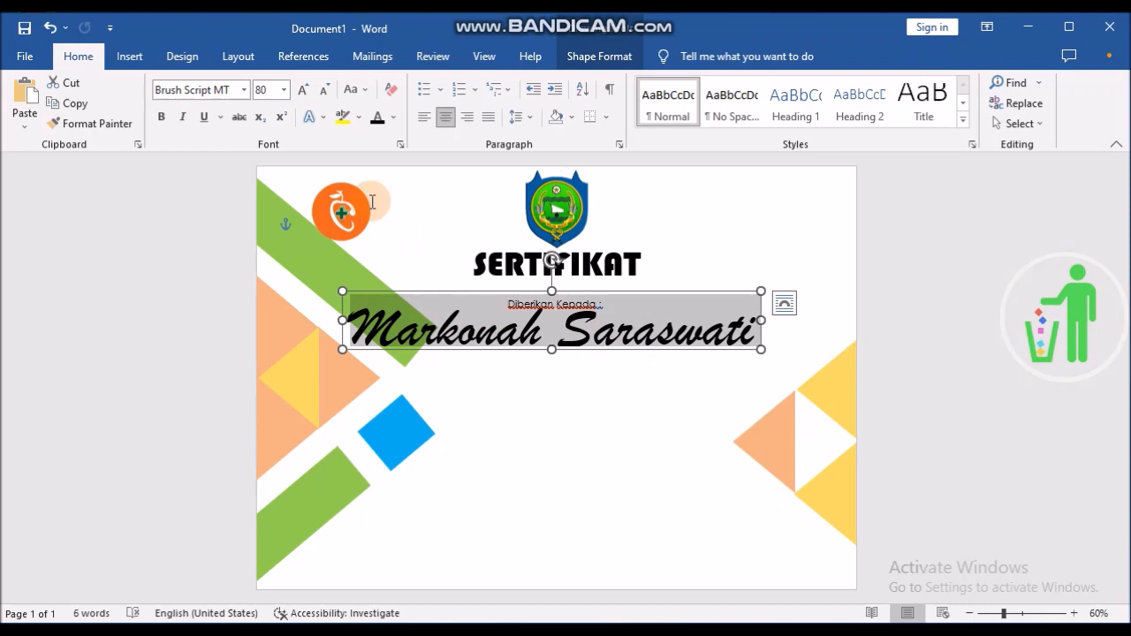
{"action": "left_click", "coordinate": [326, 90]}
{"action": "left_click", "coordinate": [326, 90]}
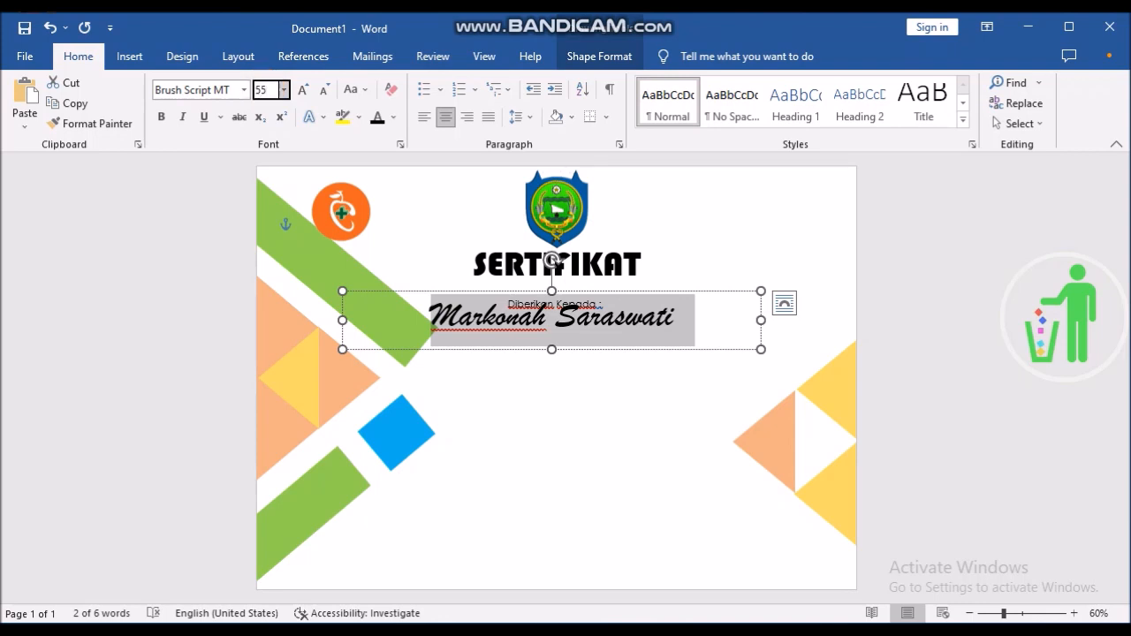
{"action": "key", "text": "Return"}
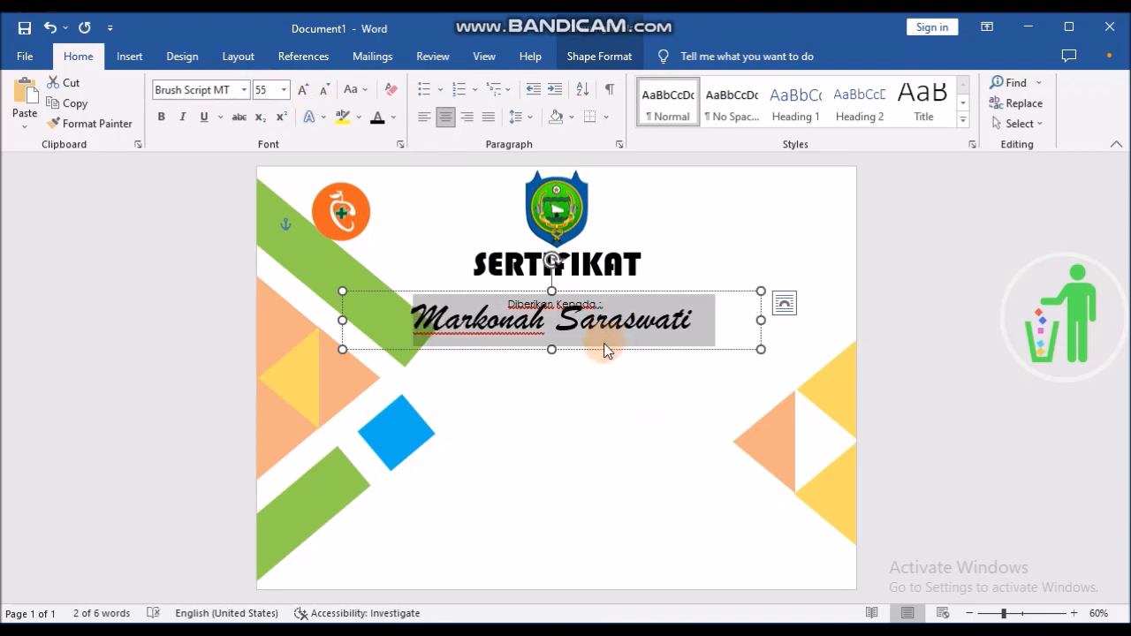
Step: Move the recipient's name box down so it sits clear of the "Diberikan Kepada :" line
{"action": "left_click", "coordinate": [602, 347]}
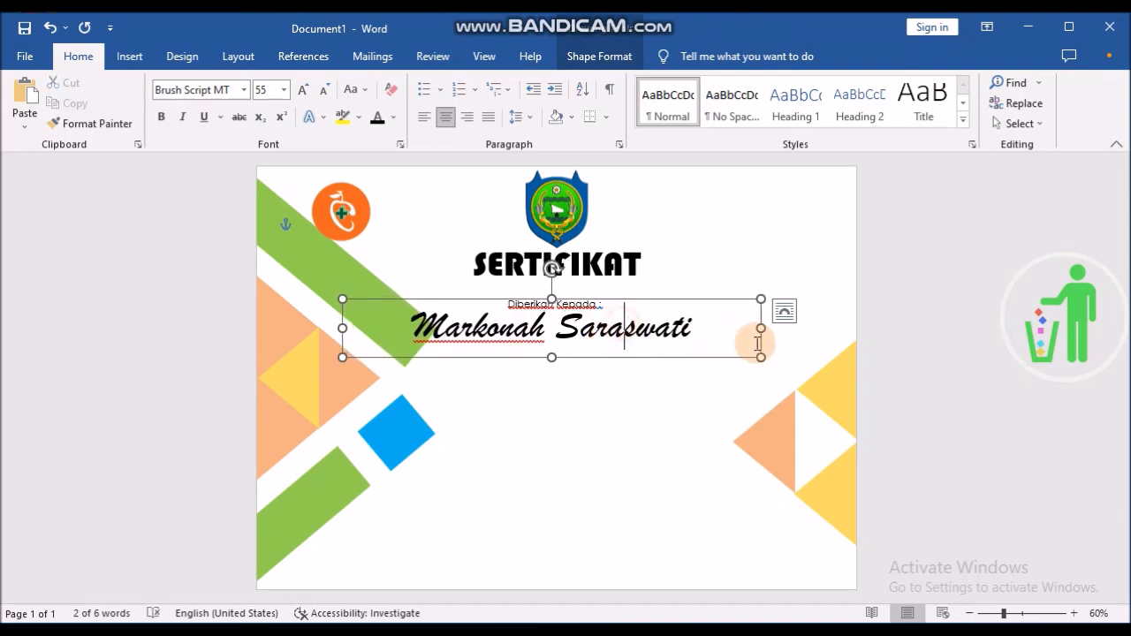
{"action": "left_click", "coordinate": [688, 189]}
{"action": "left_click", "coordinate": [595, 309]}
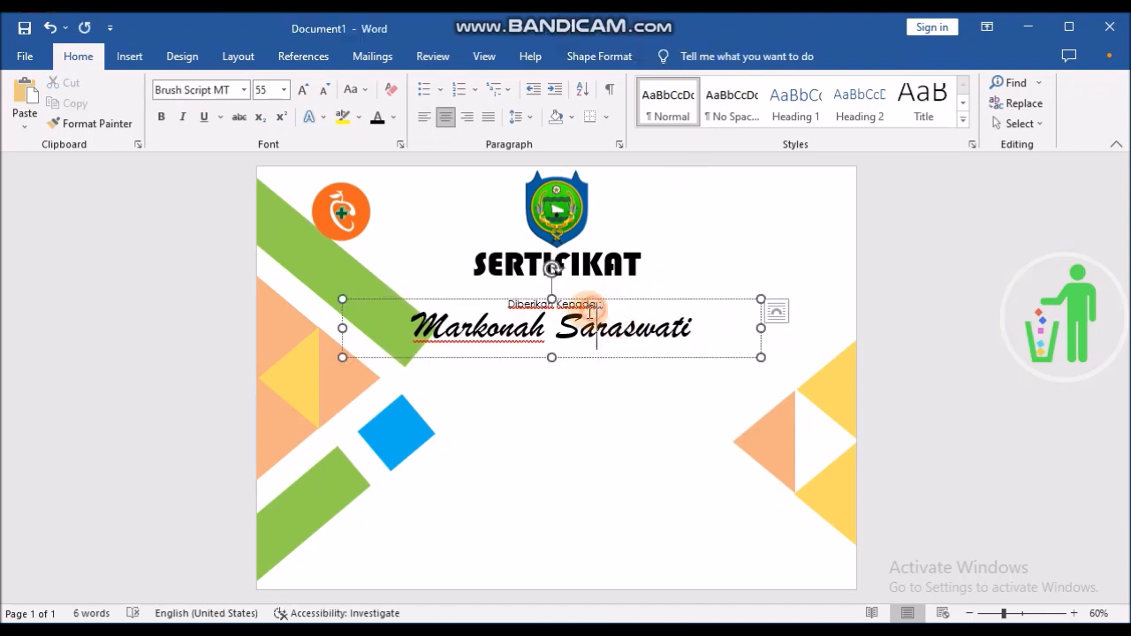
{"action": "left_click_drag", "start_coordinate": [575, 283], "coordinate": [598, 351]}
Step: Duplicate the "Diberikan Kepada :" box and place the copy in the empty area below the recipient's name
{"action": "left_click", "coordinate": [600, 304]}
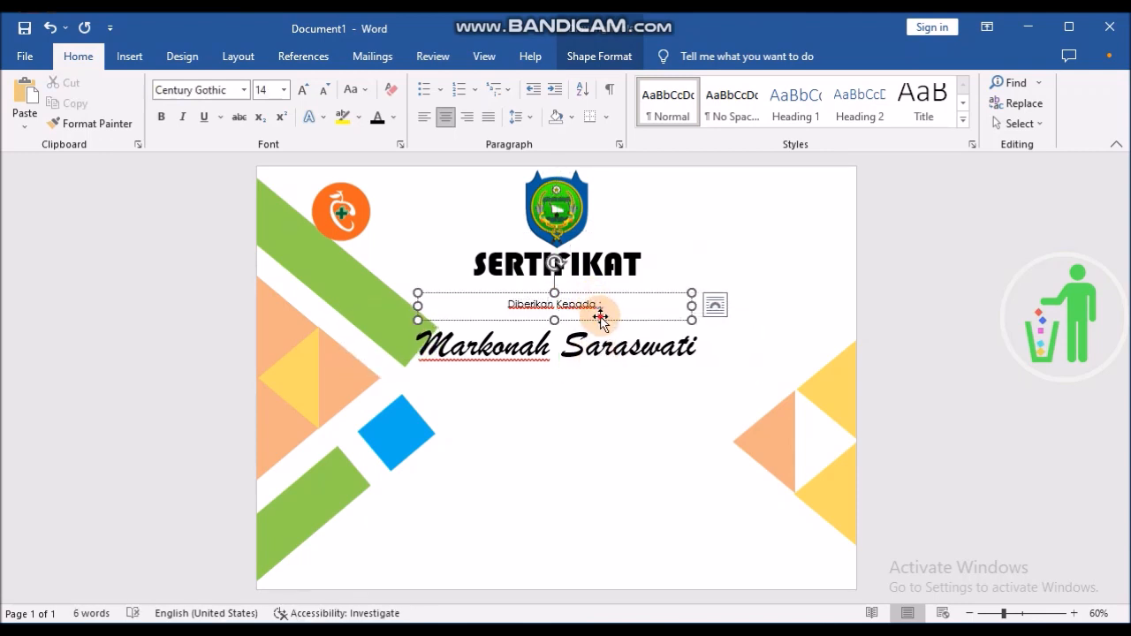
{"action": "left_click", "coordinate": [75, 103]}
{"action": "left_click", "coordinate": [24, 96]}
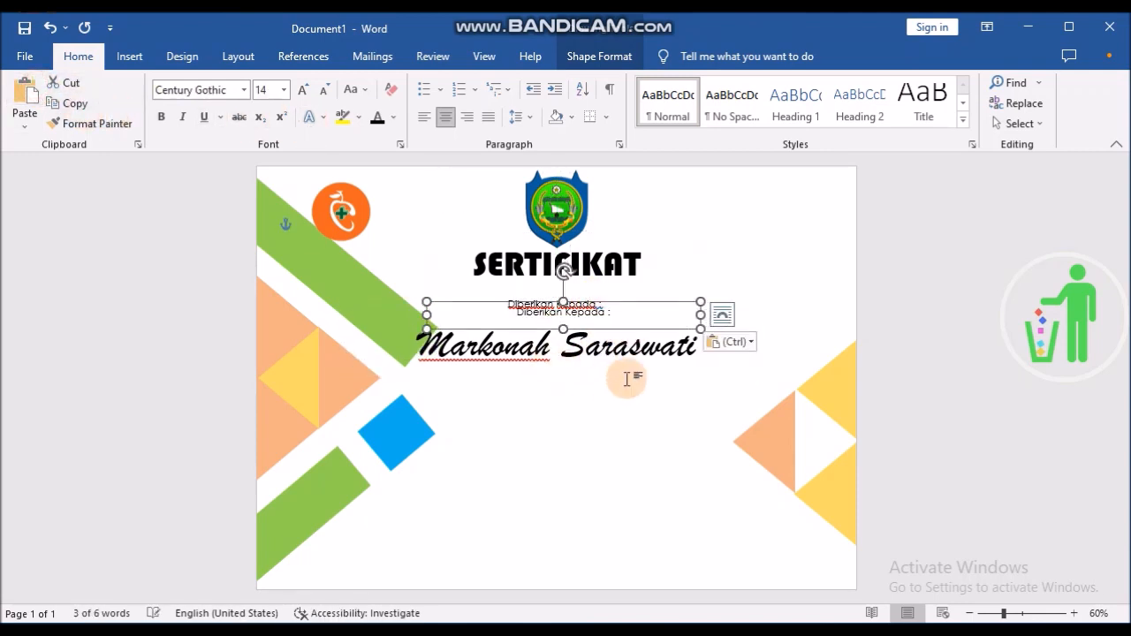
{"action": "left_click_drag", "start_coordinate": [627, 329], "coordinate": [629, 469]}
Step: Move the recipient's name closer to the "Diberikan Kepada :" line and bring the duplicated box up just beneath the name
{"action": "left_click", "coordinate": [604, 358]}
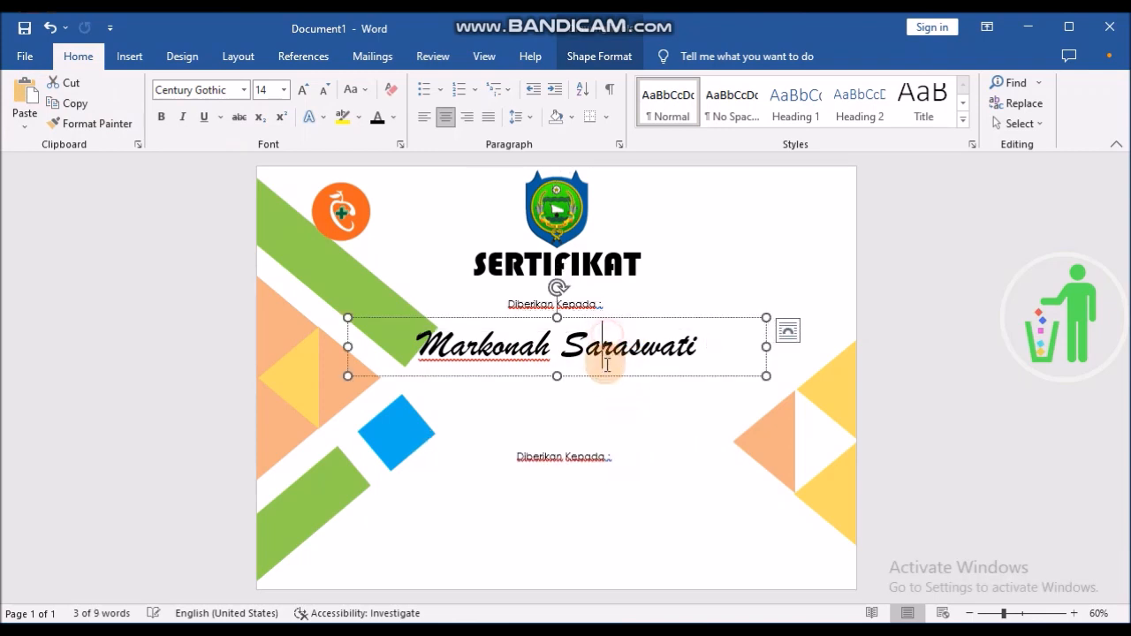
{"action": "left_click_drag", "start_coordinate": [607, 377], "coordinate": [598, 355]}
{"action": "left_click", "coordinate": [598, 477]}
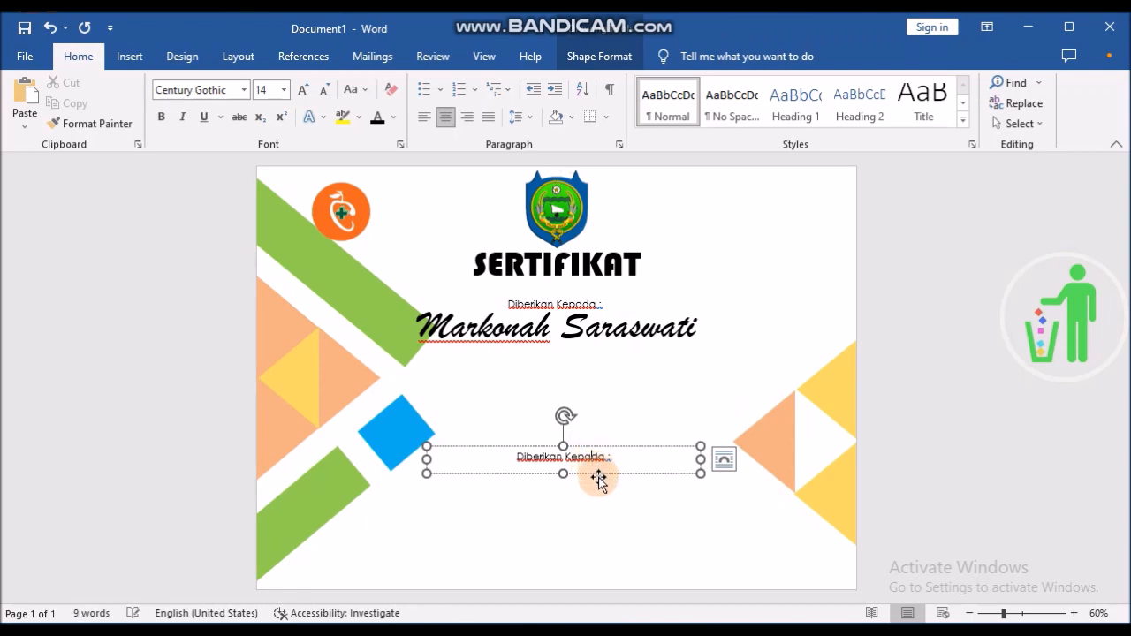
{"action": "left_click_drag", "start_coordinate": [599, 477], "coordinate": [588, 378]}
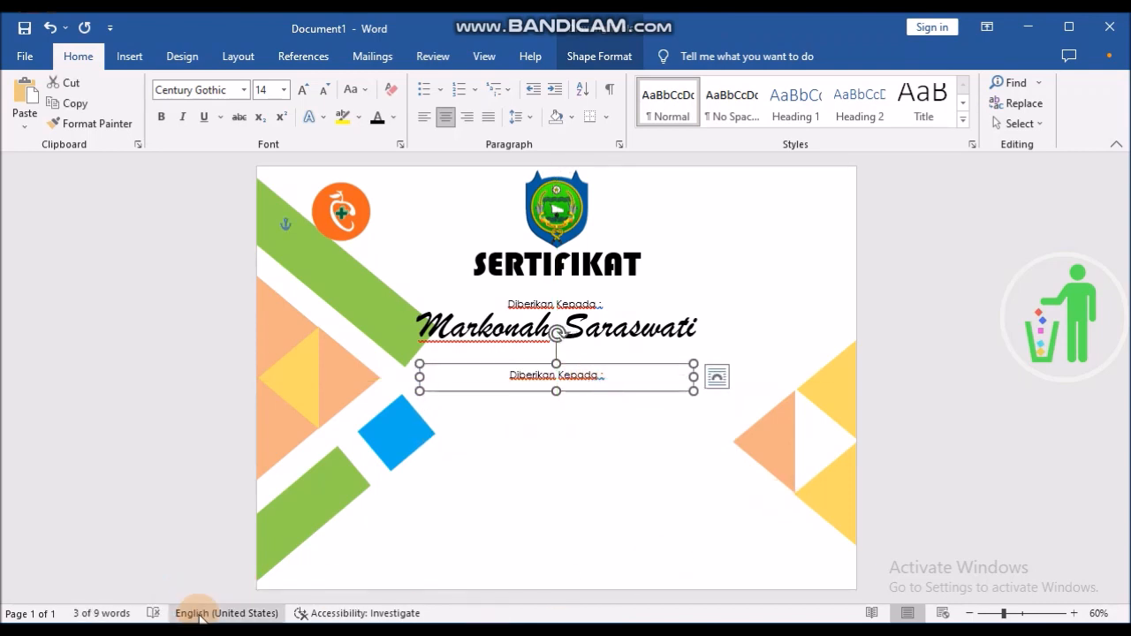
Step: Switch to Notepad and copy the paragraph from "Atas Partisipasinya Sebagai Peserta" through "RSUD Kab. Indramayu"
{"action": "key", "text": "alt+Tab"}
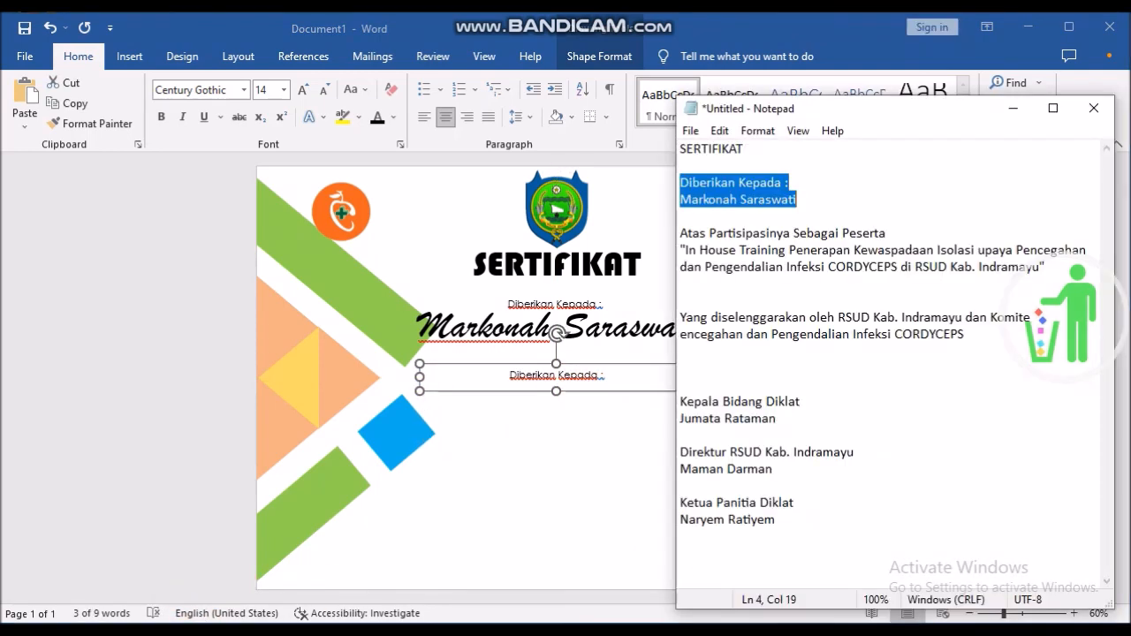
{"action": "left_click", "coordinate": [681, 233]}
{"action": "left_click_drag", "start_coordinate": [681, 232], "coordinate": [1034, 287]}
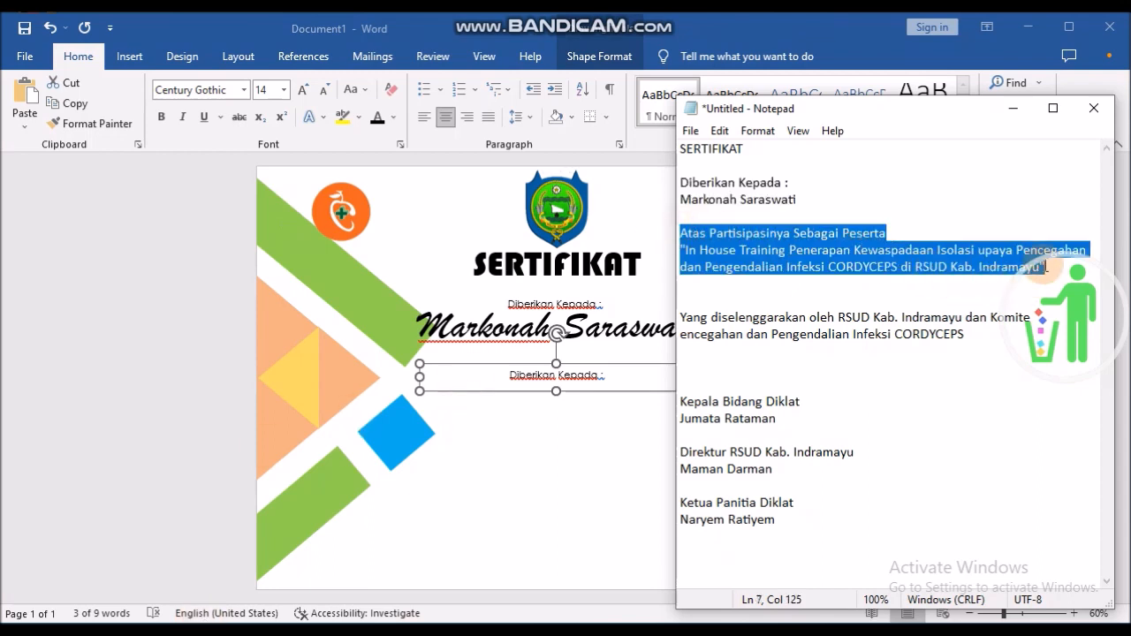
{"action": "right_click", "coordinate": [855, 259]}
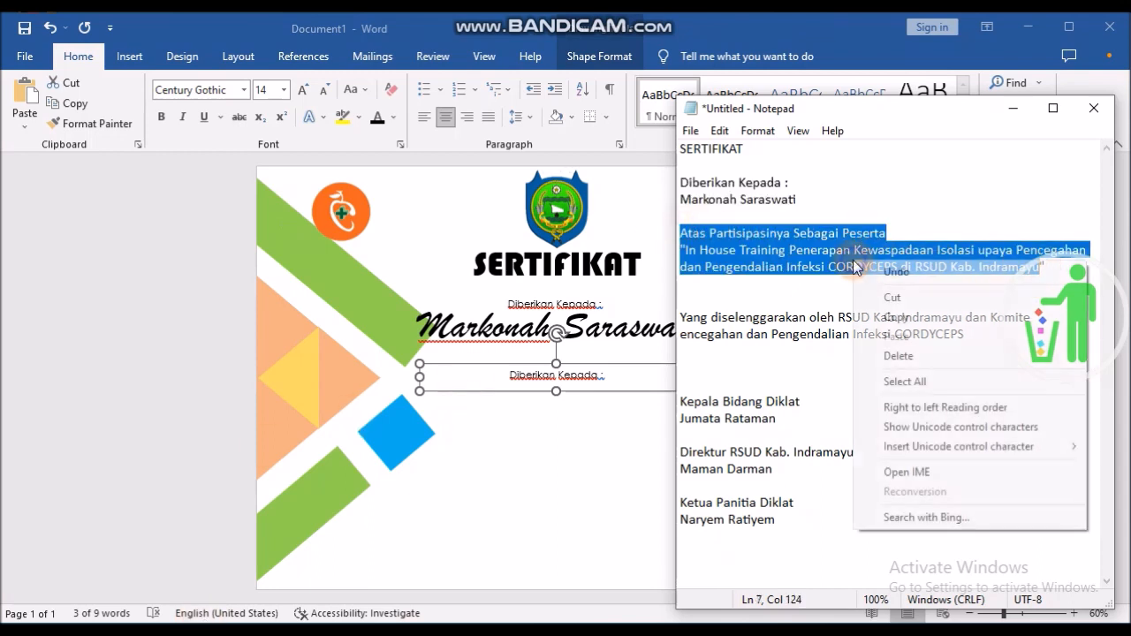
{"action": "left_click", "coordinate": [893, 320]}
Step: Replace the text in the duplicated box in Word with the copied paragraph, then make the box taller and wider to fit it
{"action": "left_click", "coordinate": [579, 379]}
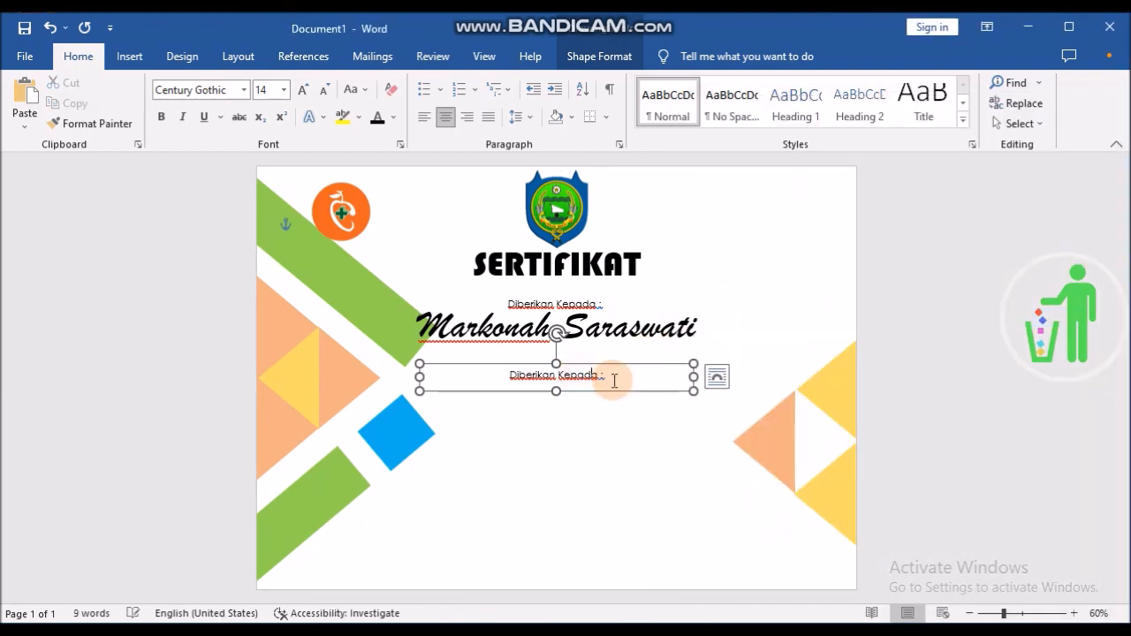
{"action": "triple_click", "coordinate": [614, 381]}
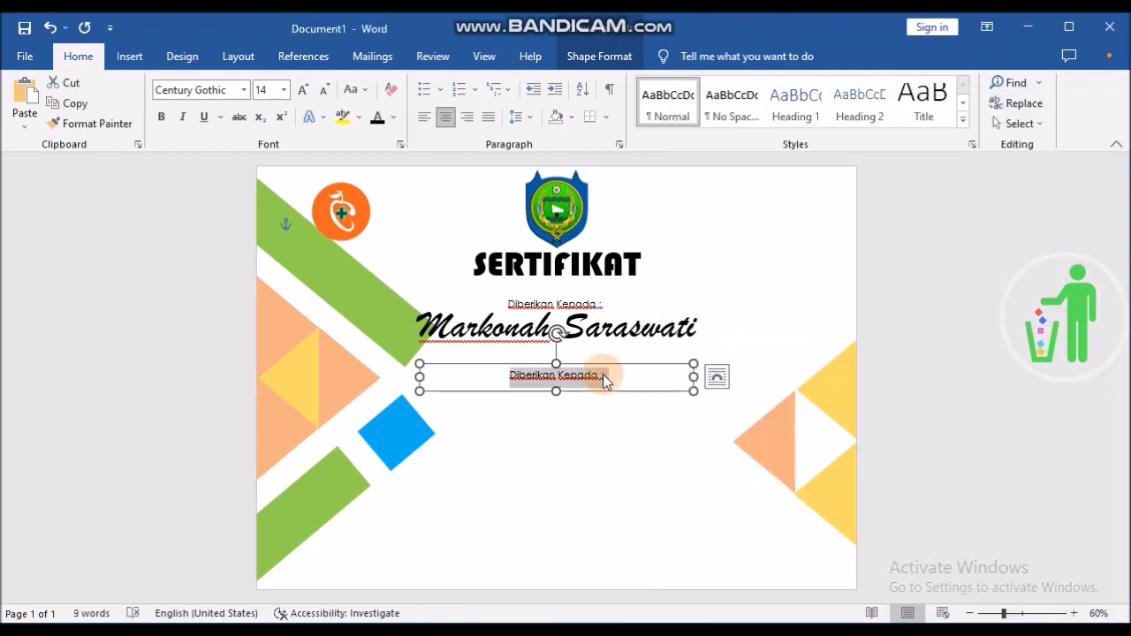
{"action": "left_click", "coordinate": [25, 99]}
{"action": "left_click_drag", "start_coordinate": [557, 392], "coordinate": [553, 429]}
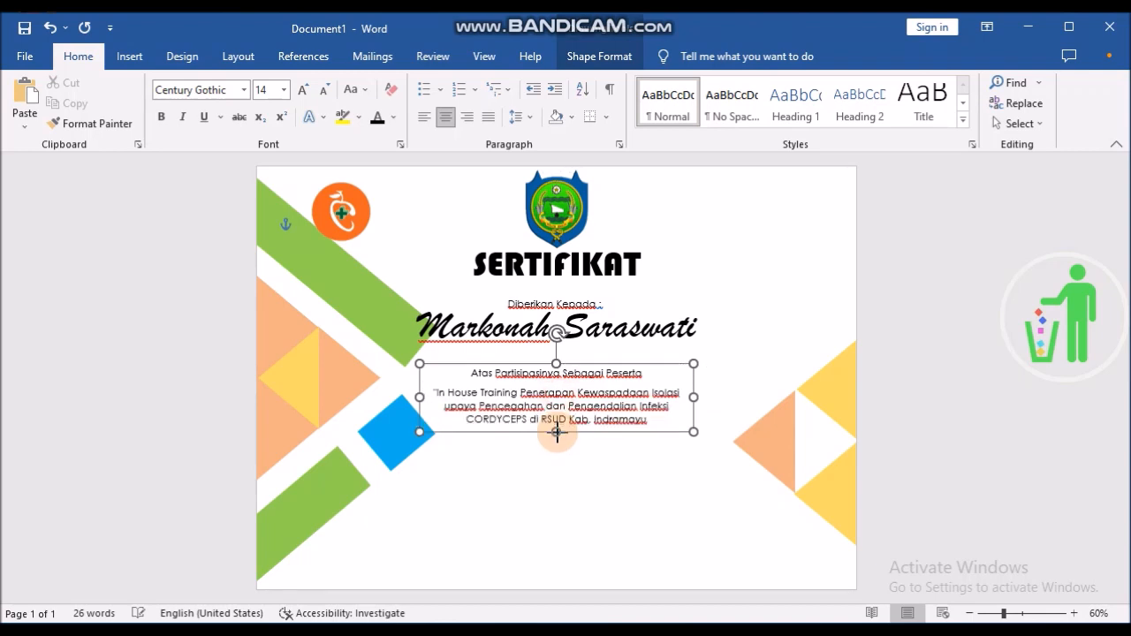
{"action": "left_click_drag", "start_coordinate": [419, 397], "coordinate": [359, 397]}
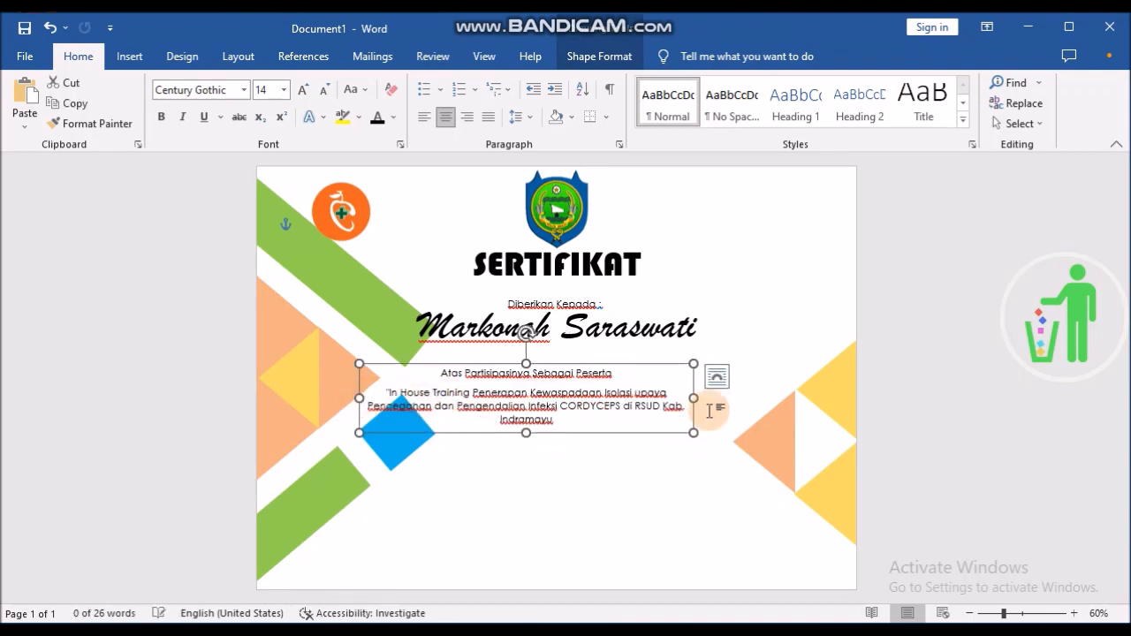
{"action": "left_click_drag", "start_coordinate": [694, 399], "coordinate": [768, 398]}
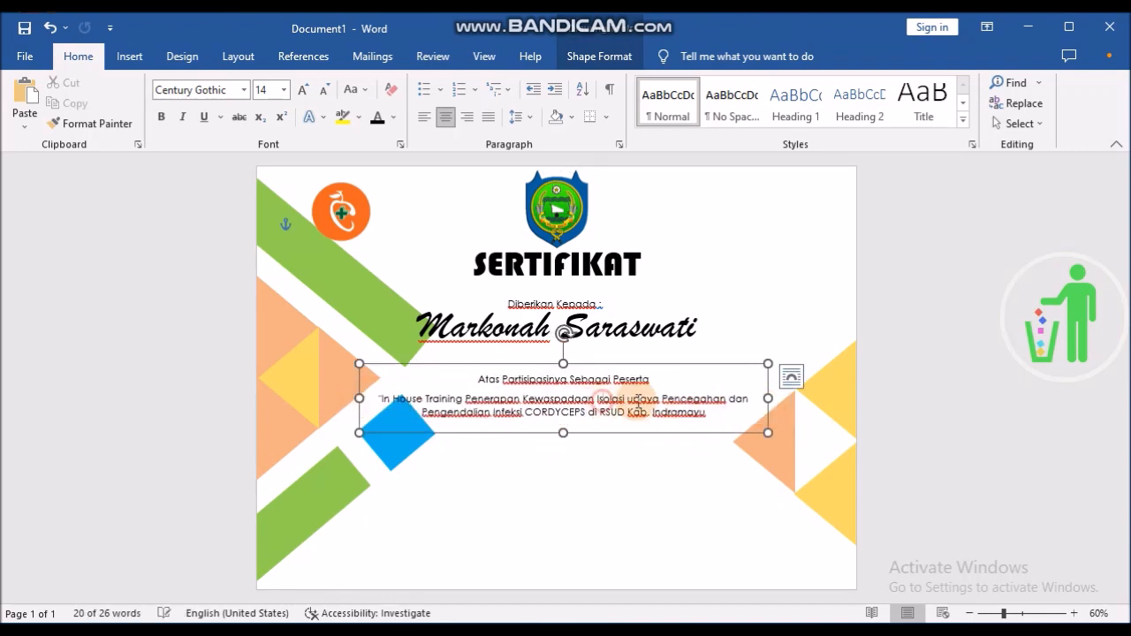
Step: Make the participation paragraph bold at font size 16 and slightly increase its box height
{"action": "left_click", "coordinate": [604, 400]}
{"action": "key", "text": "ctrl+a"}
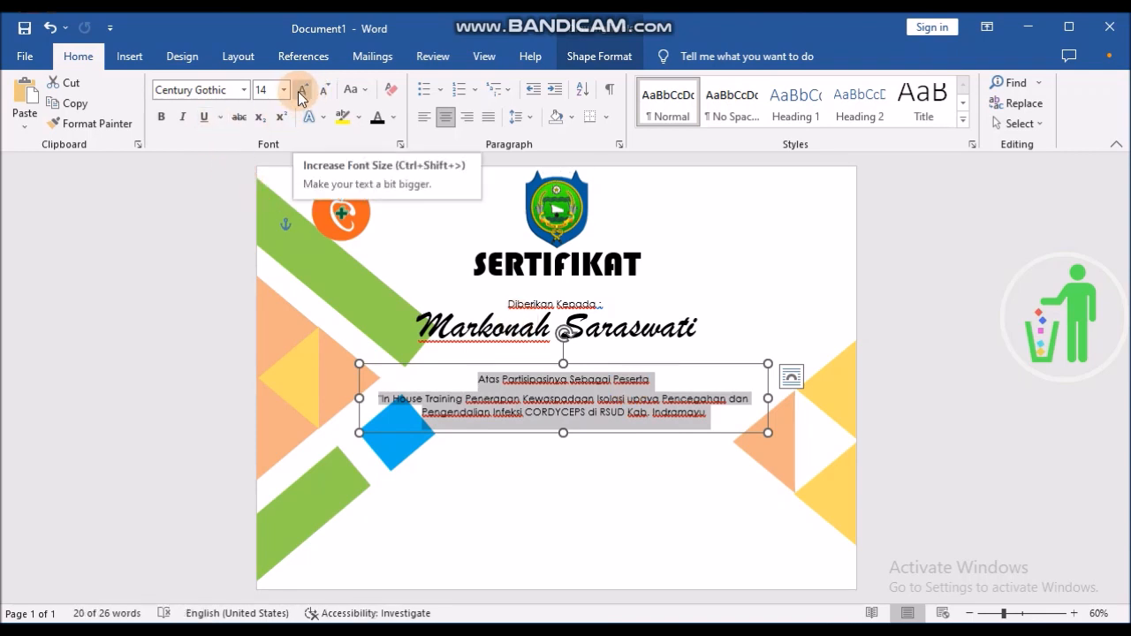
{"action": "left_click", "coordinate": [161, 117]}
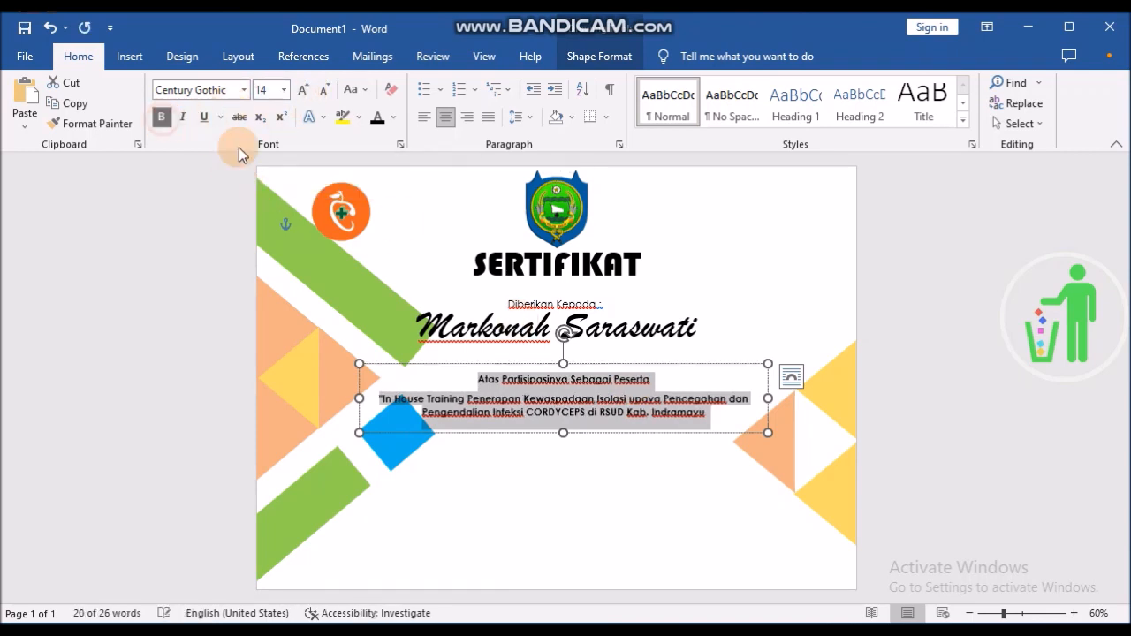
{"action": "left_click_drag", "start_coordinate": [563, 436], "coordinate": [562, 442]}
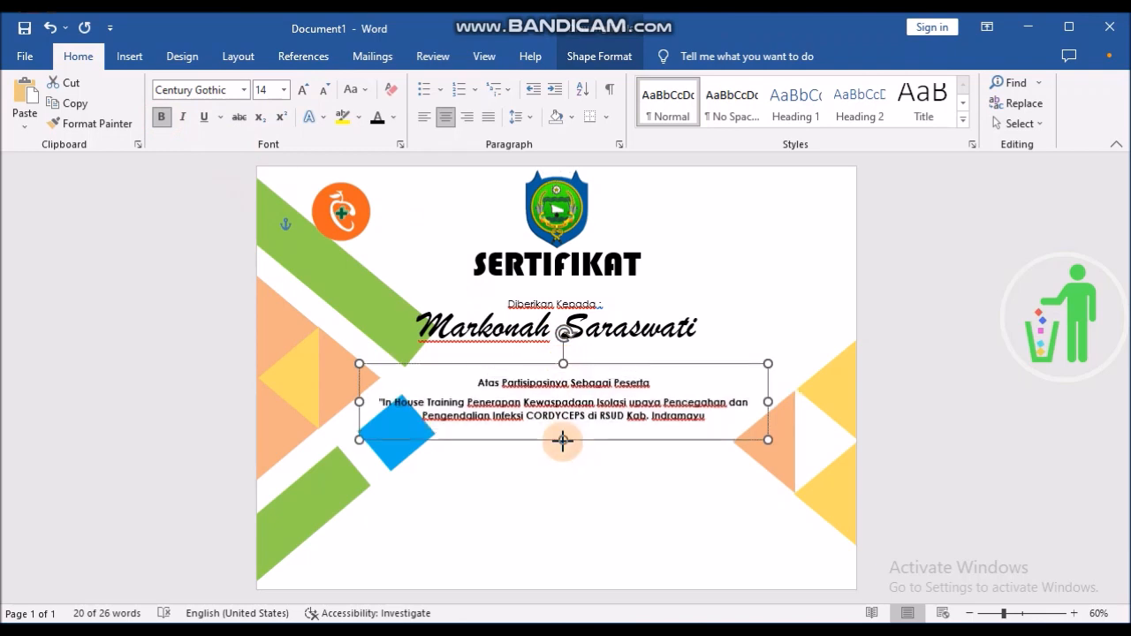
{"action": "key", "text": "ctrl+a"}
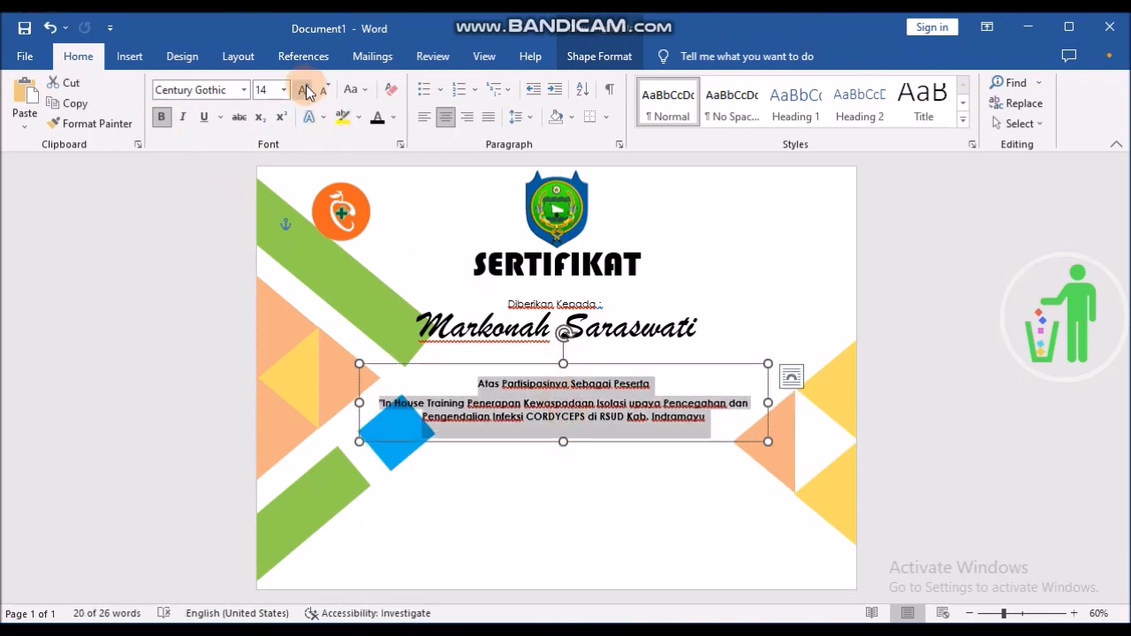
{"action": "left_click", "coordinate": [303, 89]}
{"action": "left_click", "coordinate": [594, 459]}
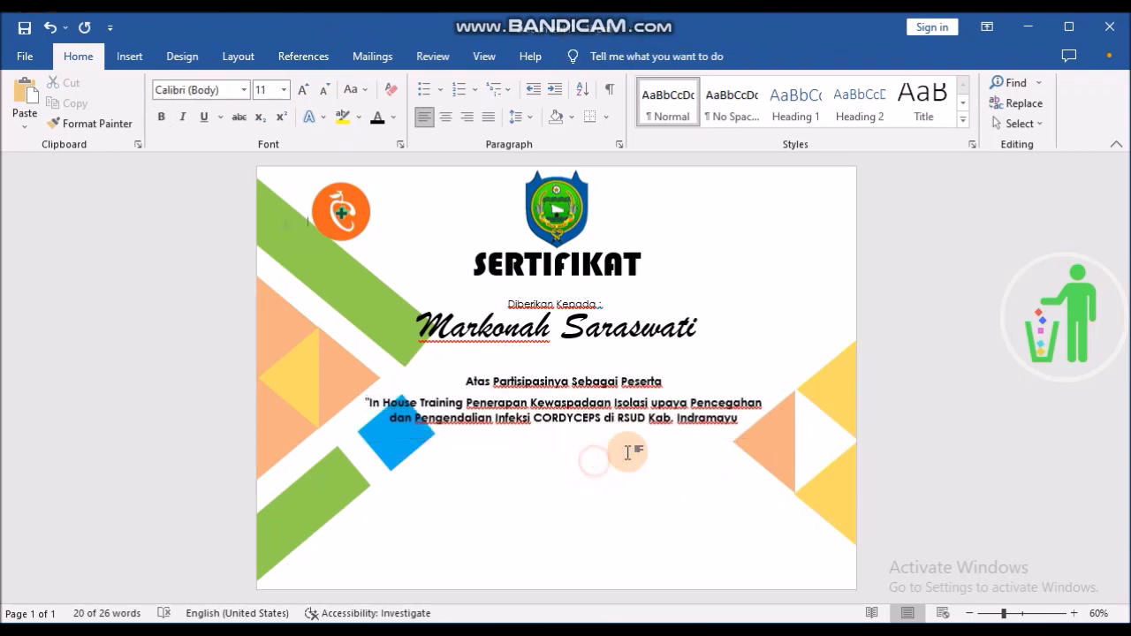
Step: Duplicate the participation paragraph box, narrow the copy, and place it in the lower-left area of the page
{"action": "left_click", "coordinate": [498, 433]}
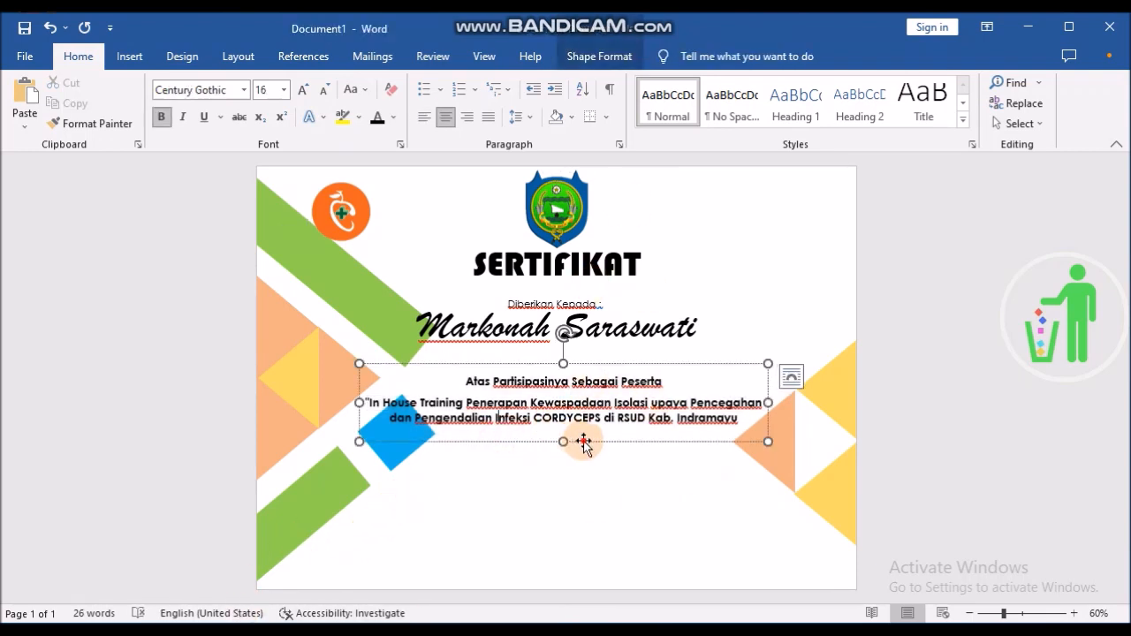
{"action": "left_click", "coordinate": [582, 442]}
{"action": "left_click", "coordinate": [71, 102]}
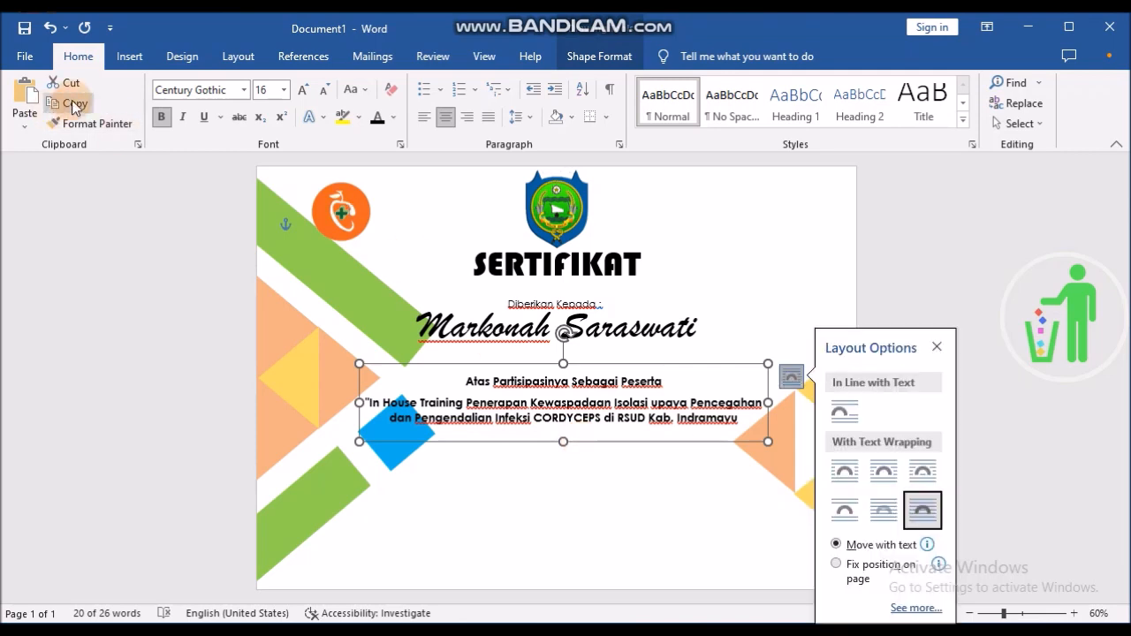
{"action": "left_click", "coordinate": [24, 99]}
{"action": "left_click_drag", "start_coordinate": [594, 452], "coordinate": [563, 568]}
{"action": "left_click_drag", "start_coordinate": [747, 528], "coordinate": [579, 535]}
{"action": "left_click_drag", "start_coordinate": [521, 573], "coordinate": [457, 579]}
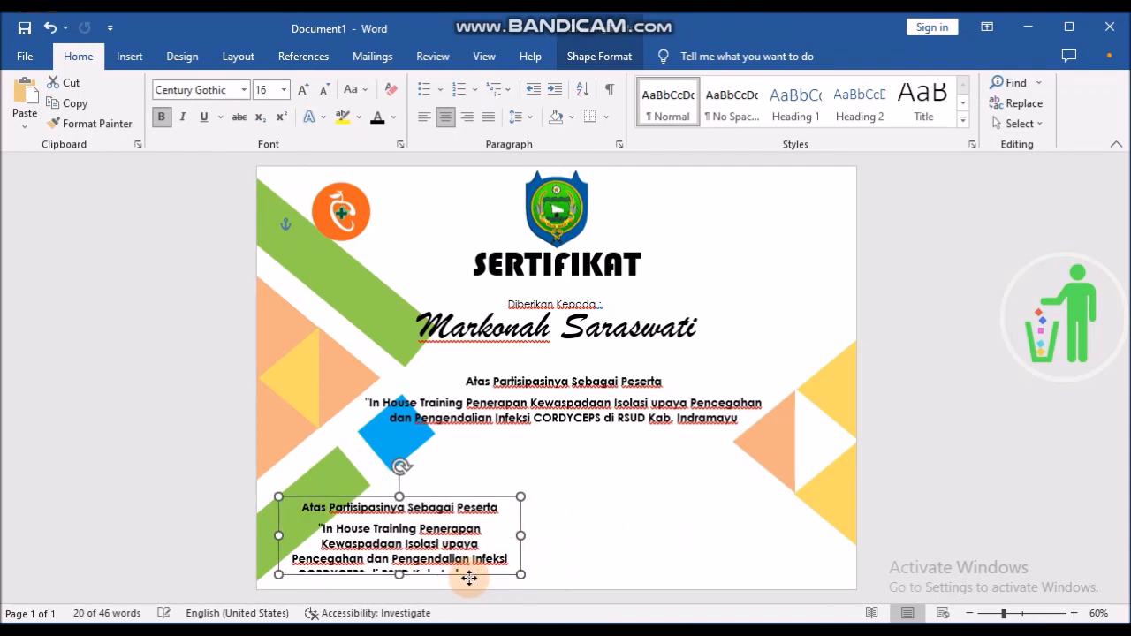
Step: Narrow the lower-left duplicate text box slightly and move it to the centre, directly below the participation paragraph
{"action": "left_click_drag", "start_coordinate": [513, 535], "coordinate": [510, 536]}
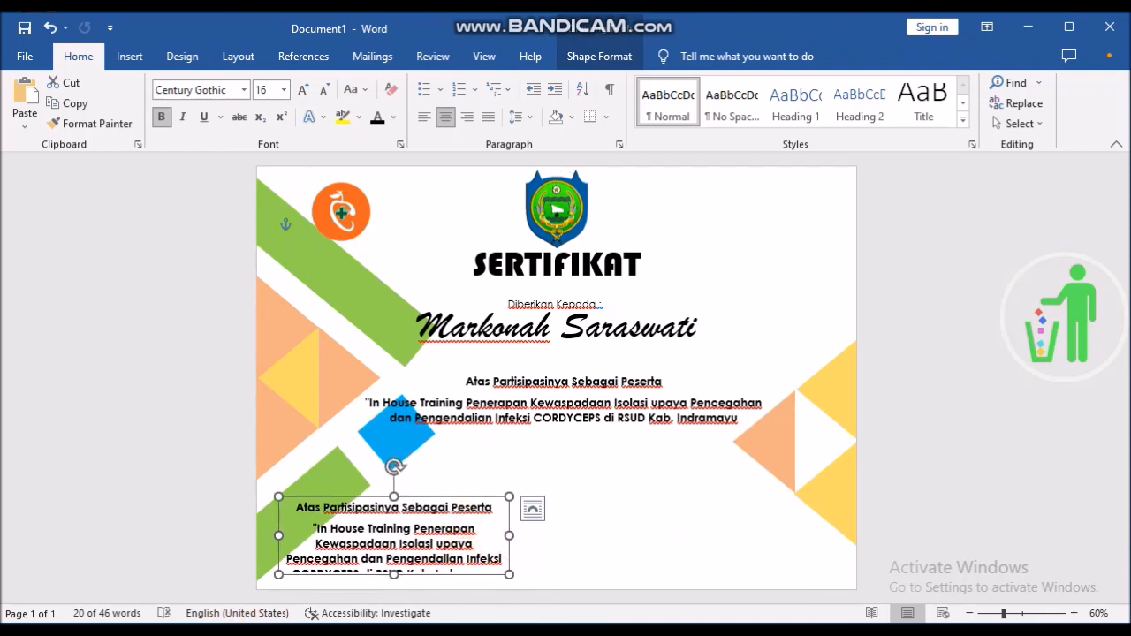
{"action": "key", "text": "alt+Tab"}
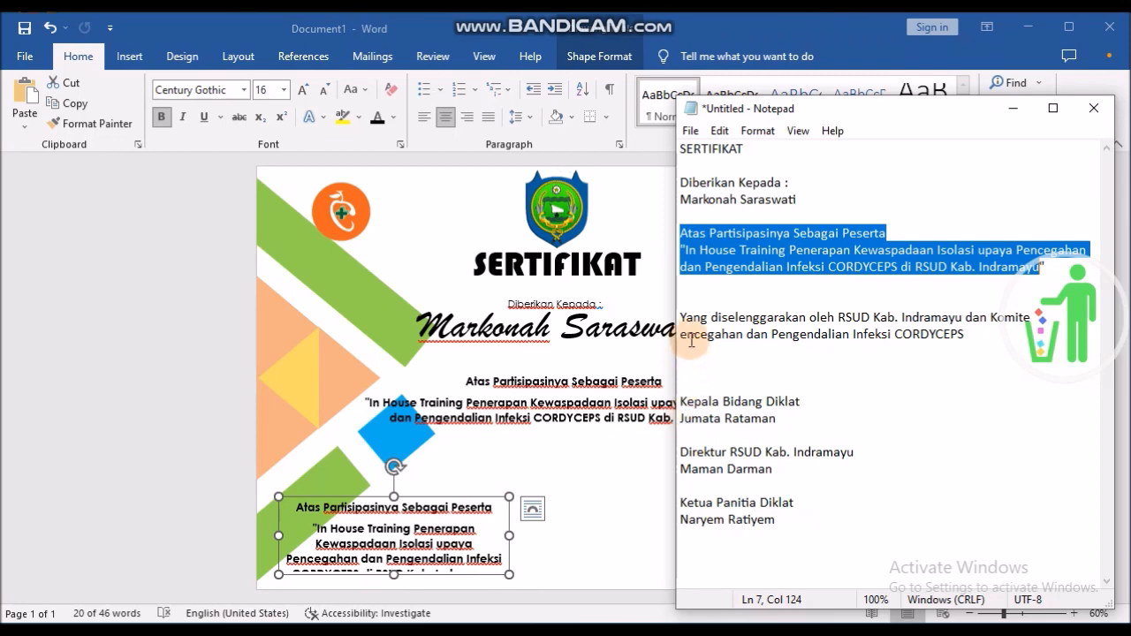
{"action": "left_click", "coordinate": [452, 497]}
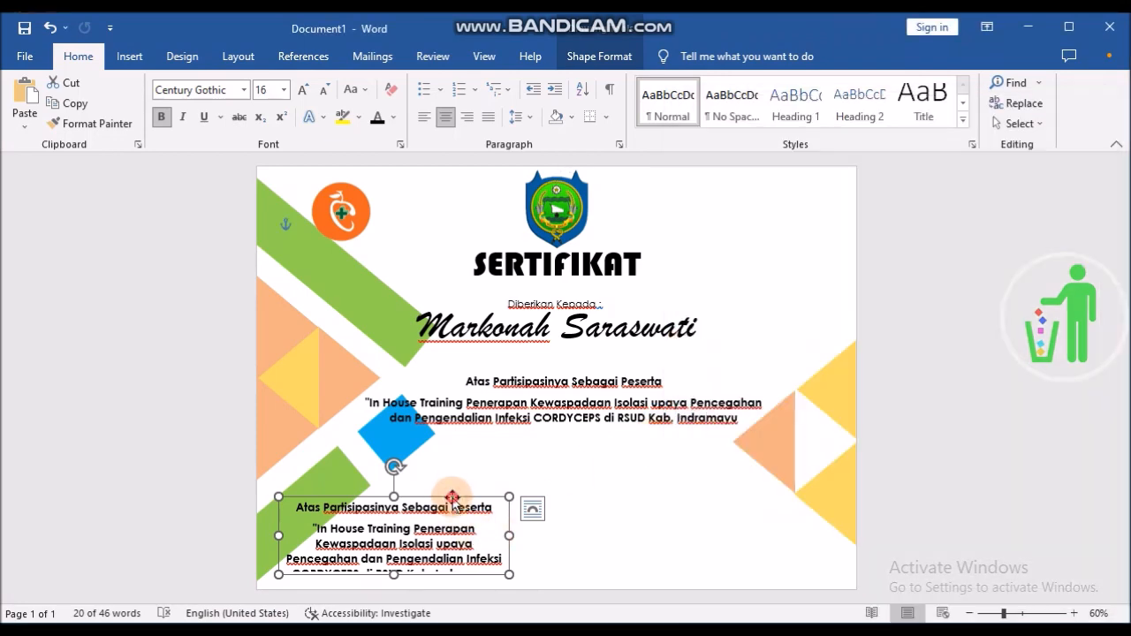
{"action": "key", "text": "ctrl+a"}
{"action": "left_click", "coordinate": [574, 500]}
{"action": "left_click", "coordinate": [501, 534]}
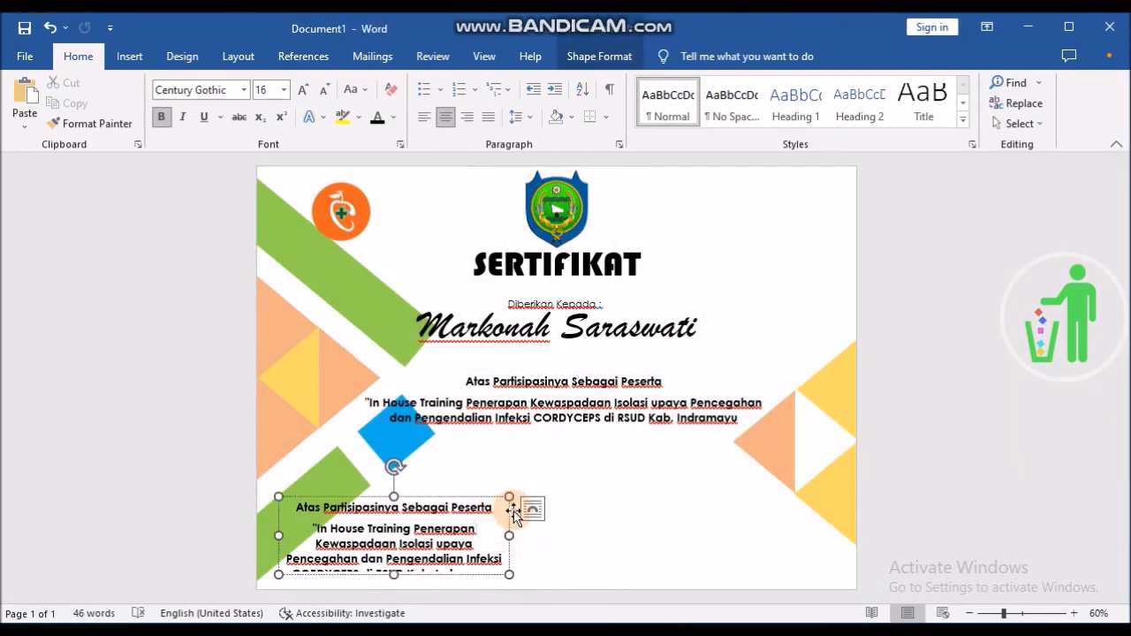
{"action": "left_click_drag", "start_coordinate": [531, 507], "coordinate": [672, 469]}
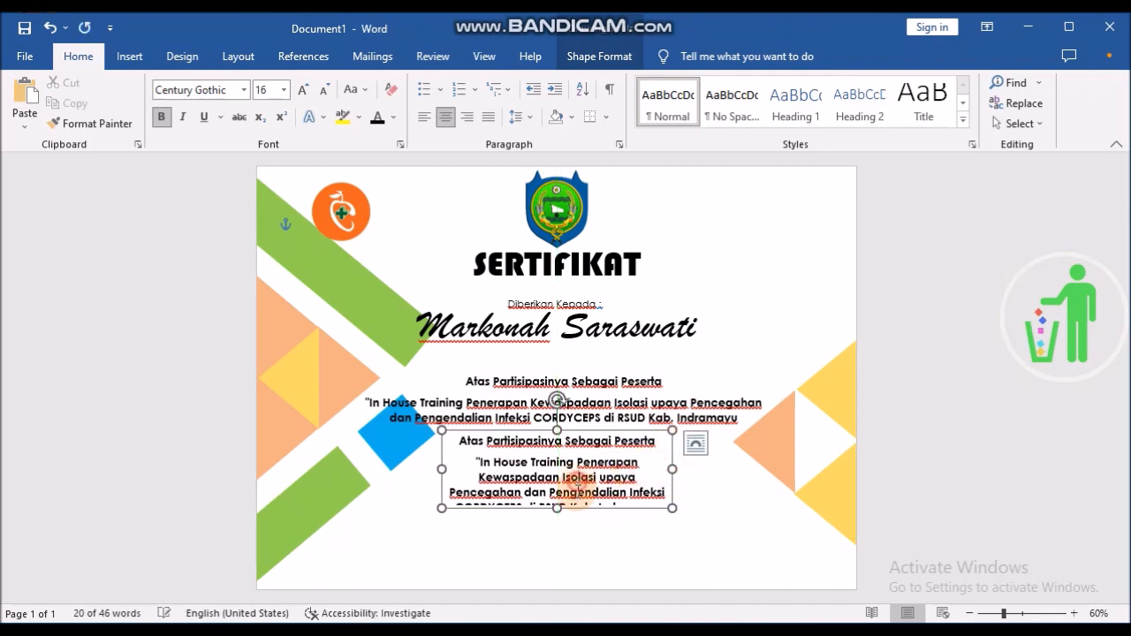
Step: Switch to Notepad and copy the paragraph from "Yang diselenggarakan oleh RSUD Kab. Indramayu" through "CORDYCEPS"
{"action": "left_click", "coordinate": [181, 629]}
{"action": "left_click_drag", "start_coordinate": [970, 335], "coordinate": [666, 312]}
{"action": "right_click", "coordinate": [695, 318]}
{"action": "left_click", "coordinate": [753, 376]}
Step: Replace the text in the duplicated box in Word with the copied organizer paragraph, then widen the box on both sides
{"action": "left_click", "coordinate": [590, 473]}
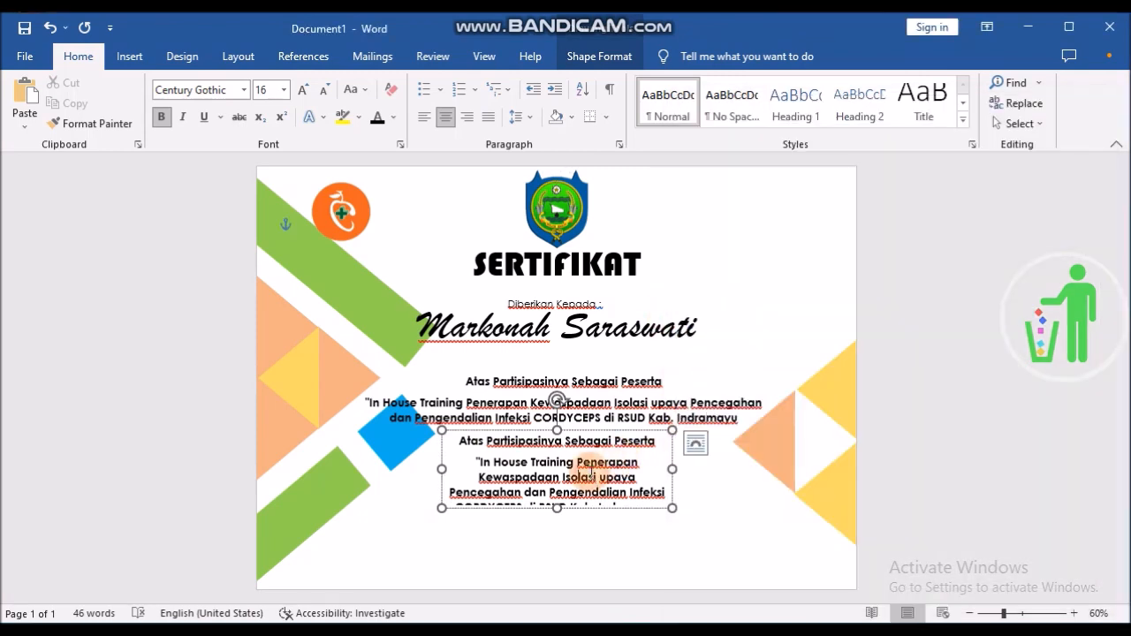
{"action": "key", "text": "ctrl+a"}
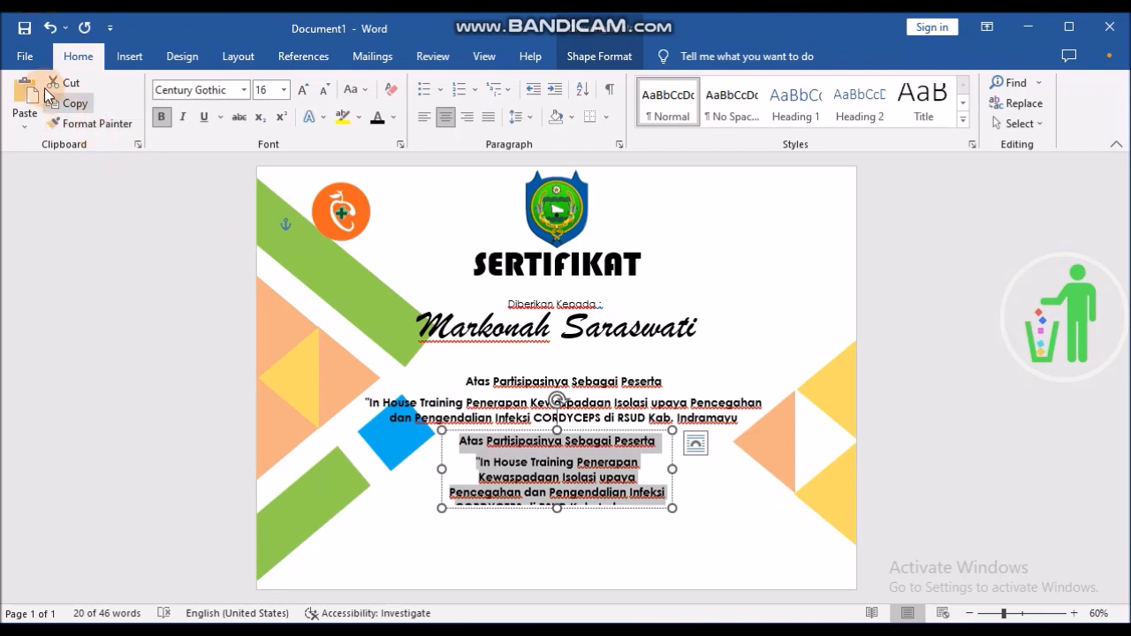
{"action": "left_click", "coordinate": [25, 96]}
{"action": "left_click_drag", "start_coordinate": [677, 467], "coordinate": [709, 468]}
{"action": "left_click_drag", "start_coordinate": [444, 466], "coordinate": [415, 469]}
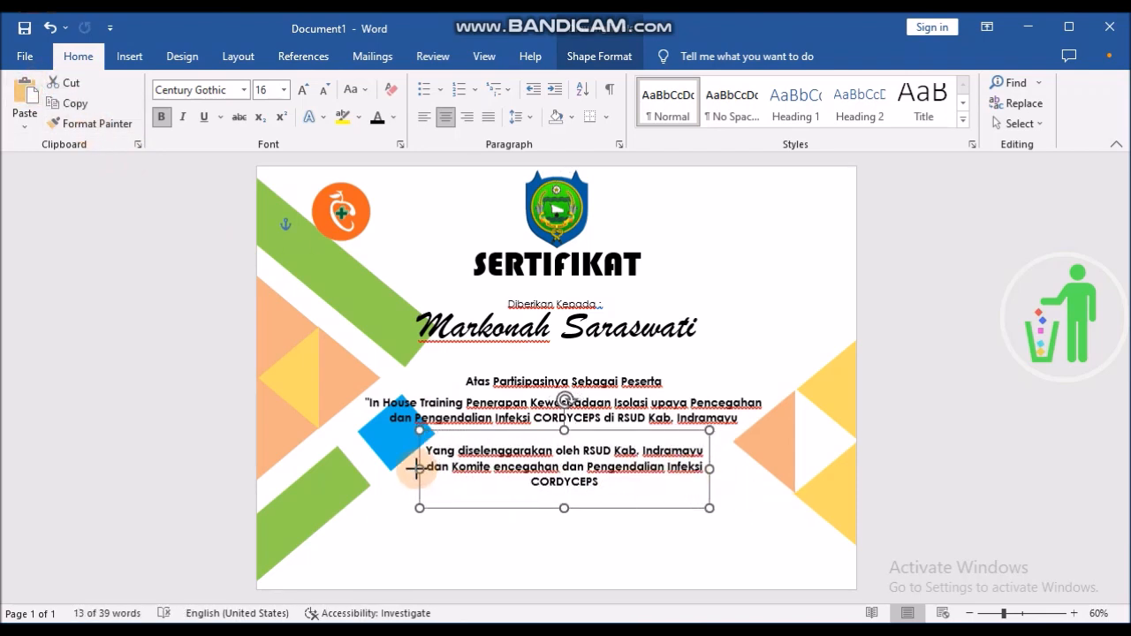
Step: Remove bold from the organizer paragraph and reduce its font size to 14
{"action": "left_click", "coordinate": [612, 467]}
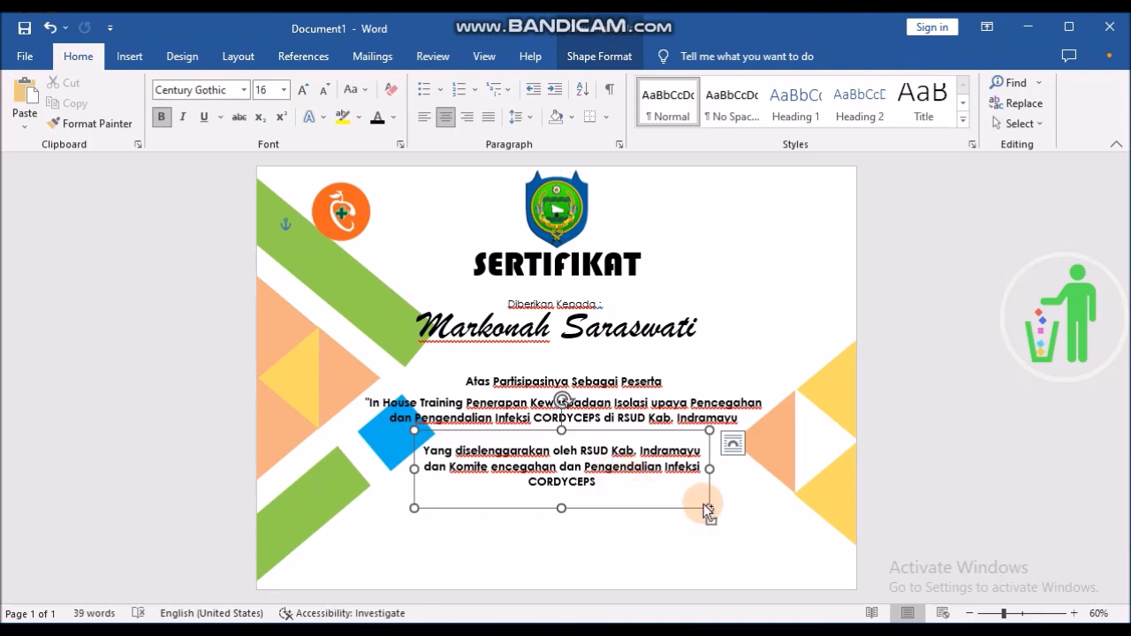
{"action": "key", "text": "ctrl+a"}
{"action": "left_click", "coordinate": [159, 118]}
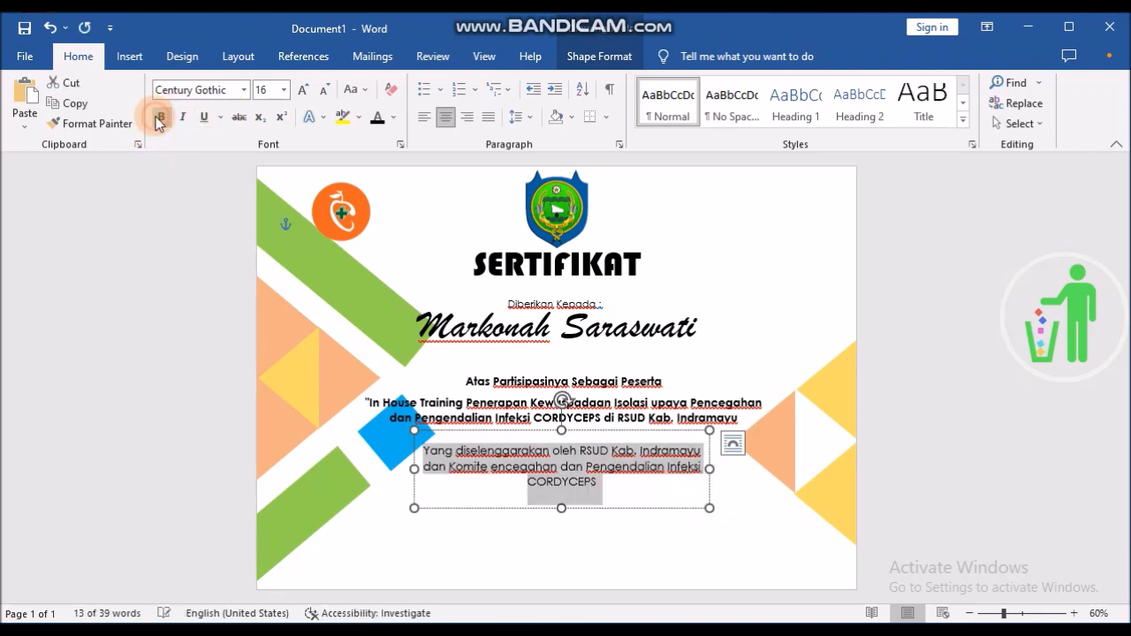
{"action": "left_click", "coordinate": [325, 102]}
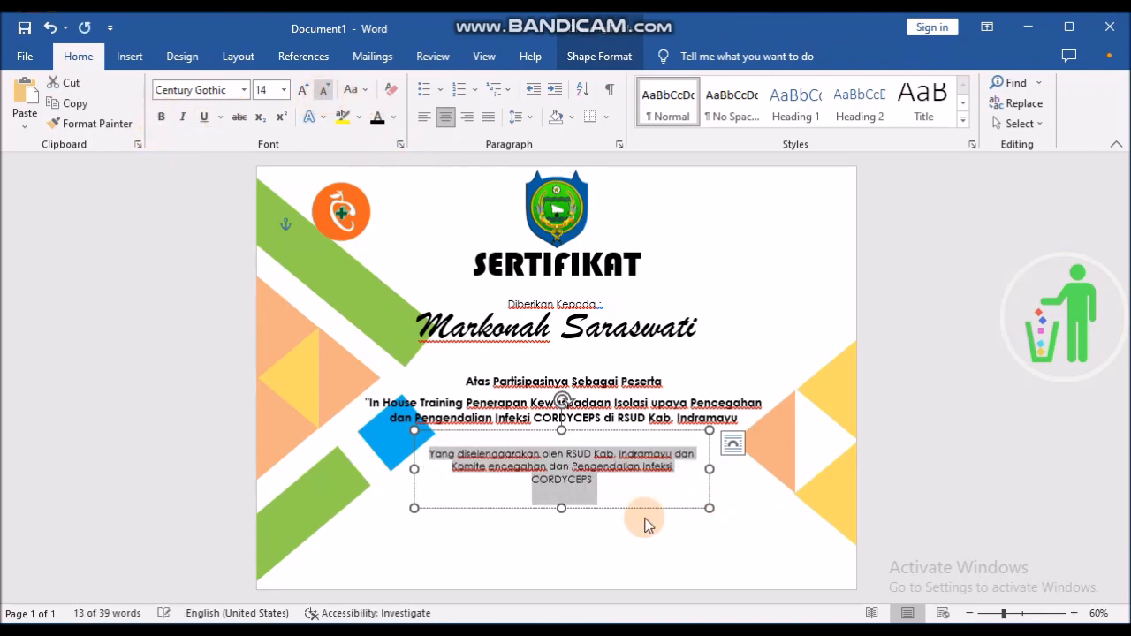
{"action": "left_click", "coordinate": [631, 531]}
Step: Shorten the organizer paragraph's box from its lower edge so it fits the text more closely, and deselect it
{"action": "left_click", "coordinate": [599, 498]}
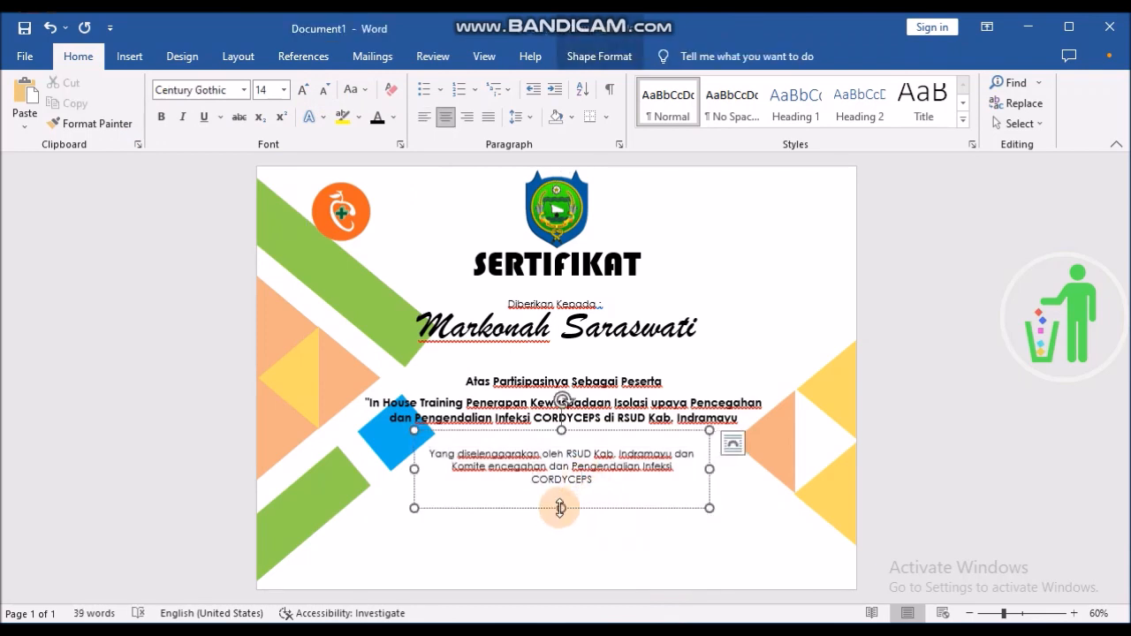
{"action": "left_click_drag", "start_coordinate": [561, 508], "coordinate": [561, 489]}
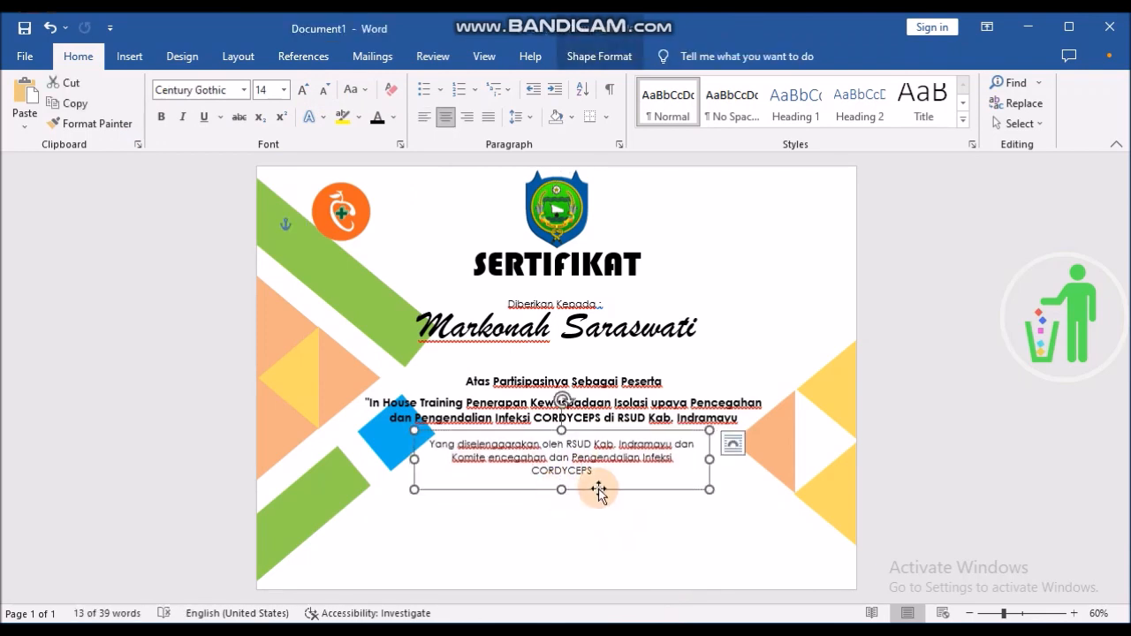
{"action": "left_click", "coordinate": [571, 548]}
Step: Duplicate the organizer paragraph box, place the copy in the lower-left area of the page, and make it narrower and taller
{"action": "mouse_move", "coordinate": [177, 631]}
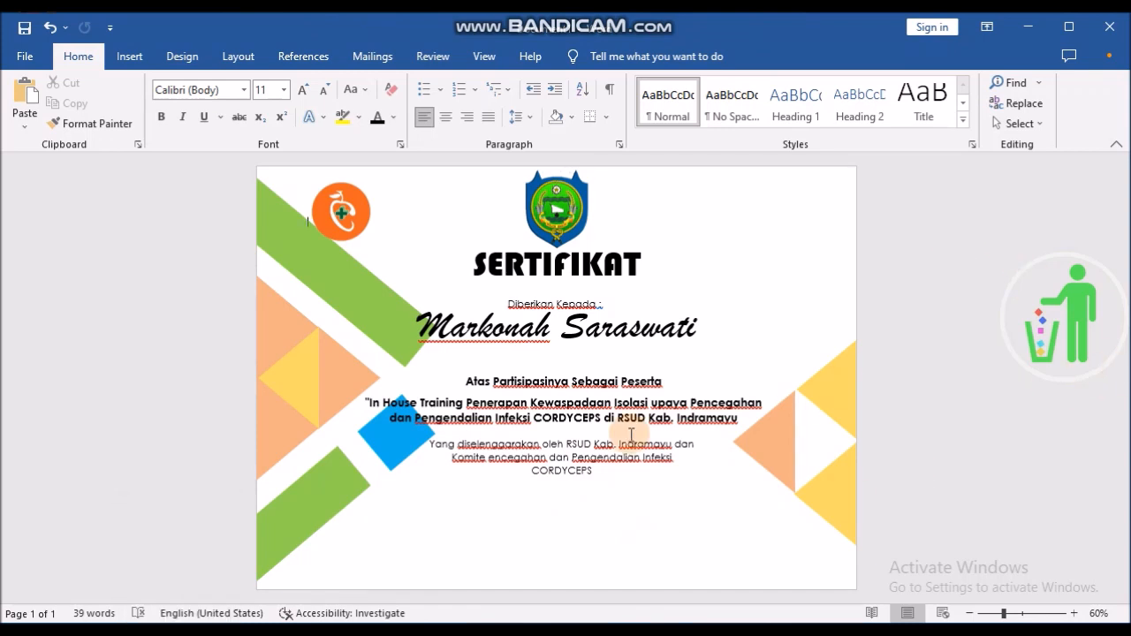
{"action": "left_click", "coordinate": [584, 458]}
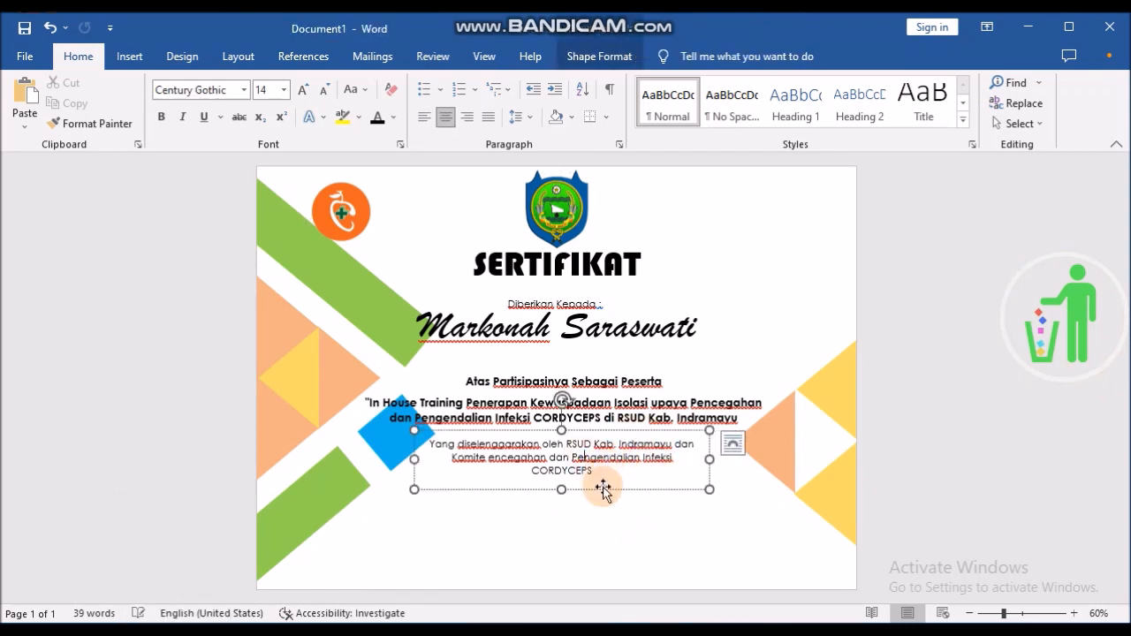
{"action": "left_click", "coordinate": [69, 103]}
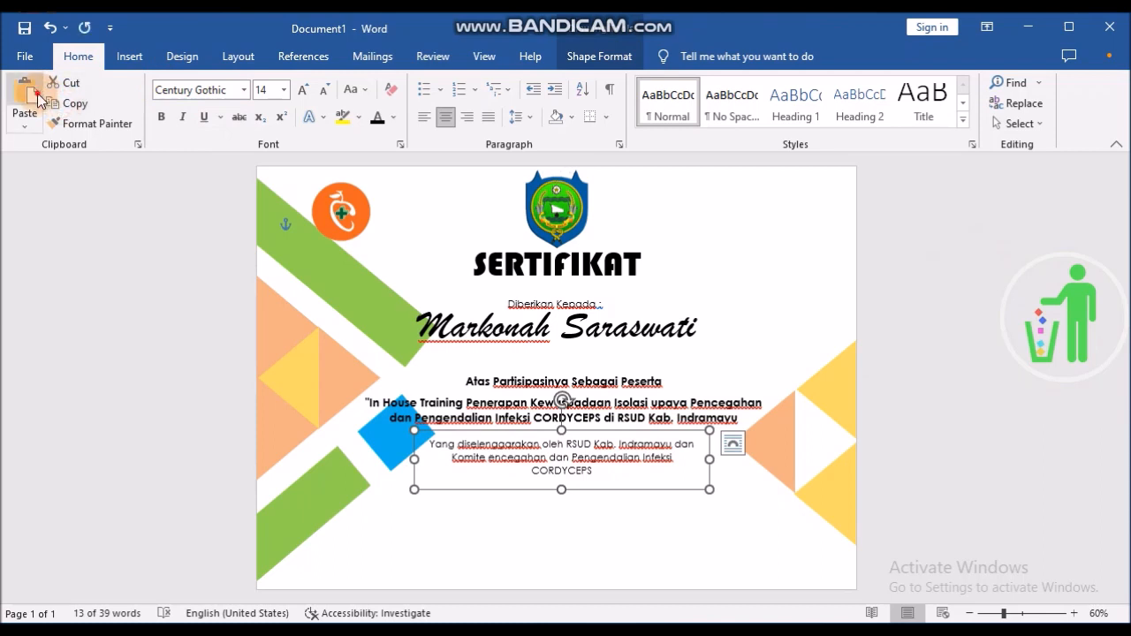
{"action": "left_click", "coordinate": [25, 99]}
{"action": "left_click_drag", "start_coordinate": [608, 501], "coordinate": [463, 567]}
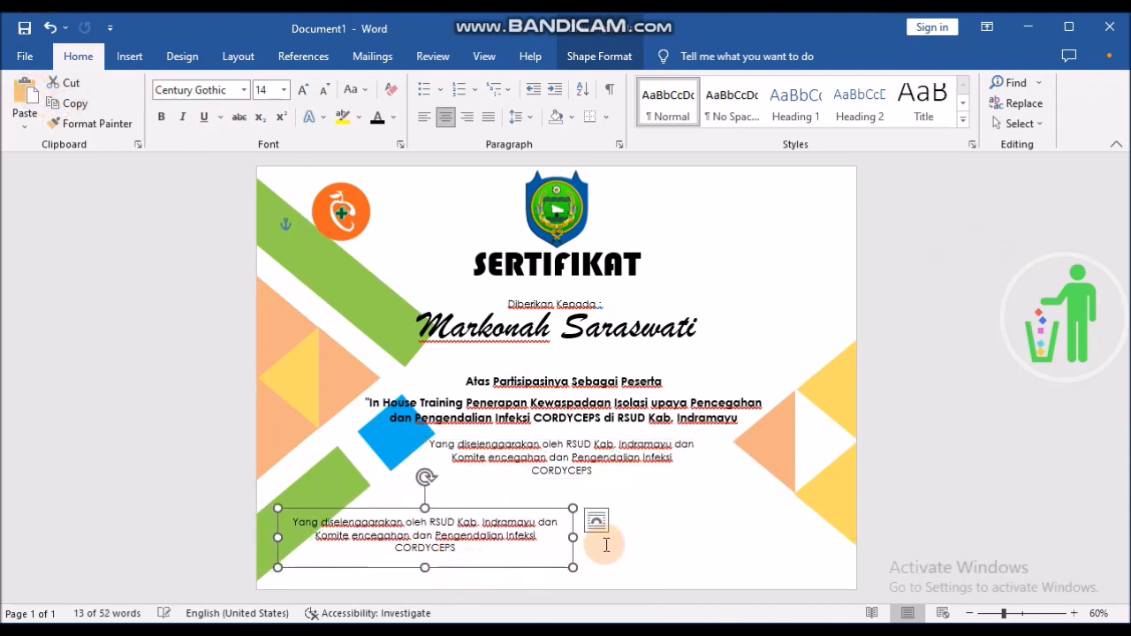
{"action": "left_click_drag", "start_coordinate": [568, 538], "coordinate": [483, 537]}
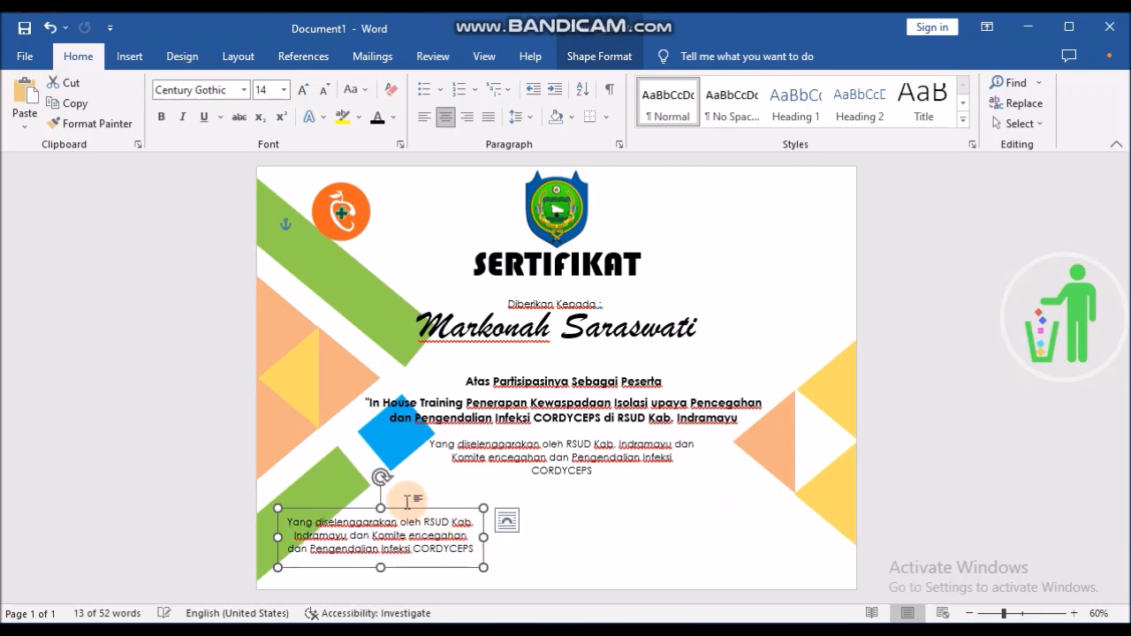
{"action": "left_click_drag", "start_coordinate": [380, 508], "coordinate": [381, 473]}
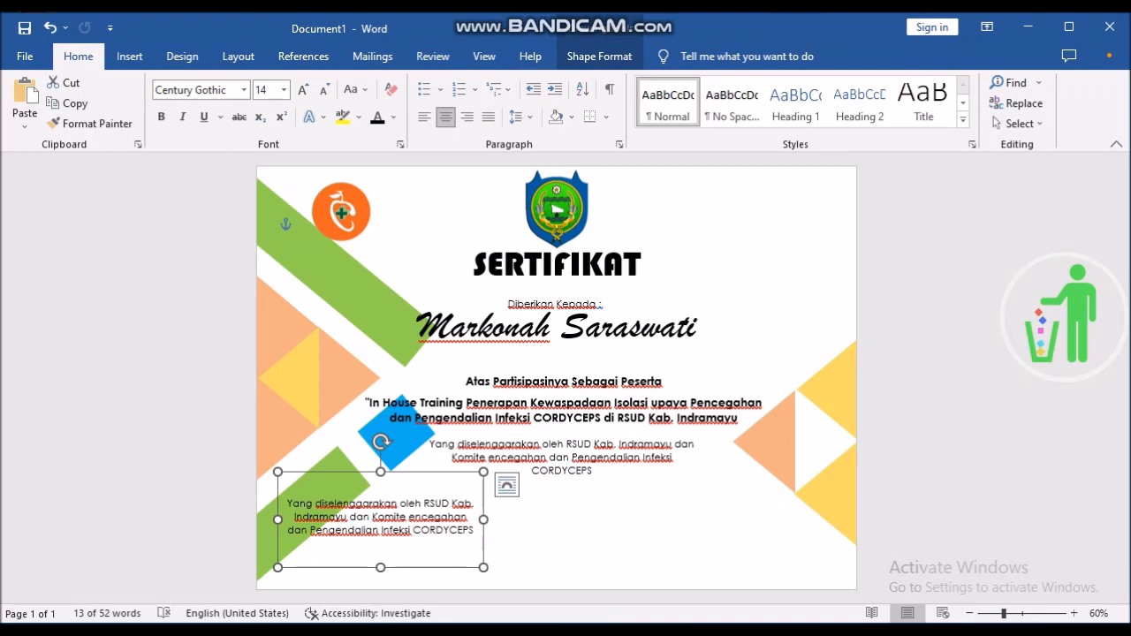
Step: Switch to Notepad and copy the "Kepala Bidang Diklat" line together with the signatory's name below it
{"action": "left_click", "coordinate": [1058, 9]}
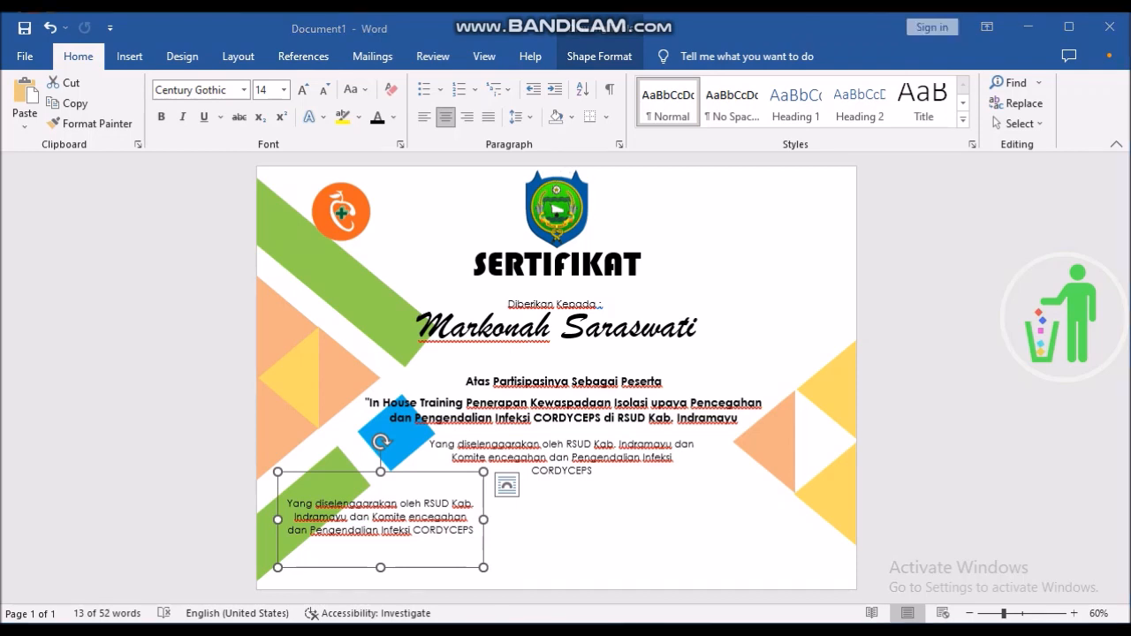
{"action": "left_click", "coordinate": [227, 631]}
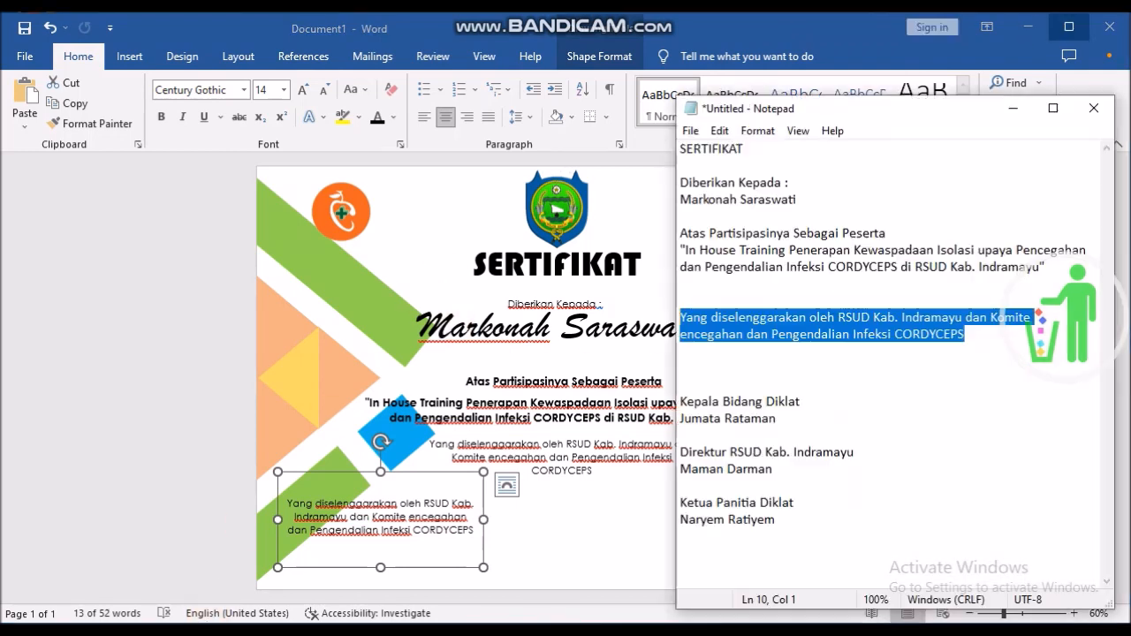
{"action": "left_click", "coordinate": [742, 382]}
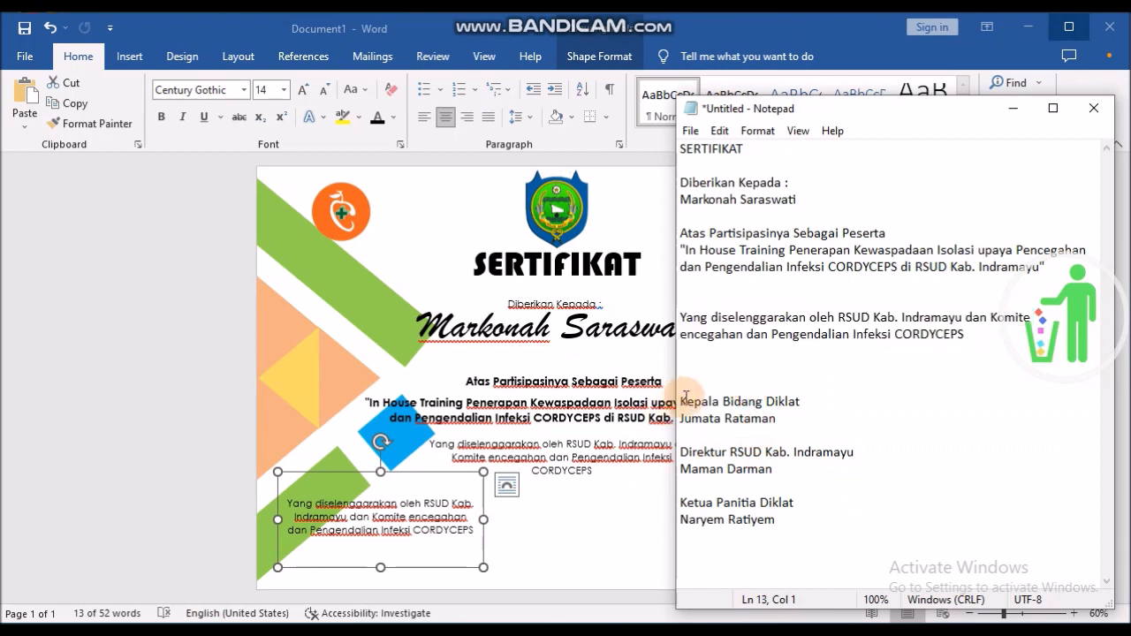
{"action": "left_click_drag", "start_coordinate": [683, 397], "coordinate": [776, 419]}
{"action": "right_click", "coordinate": [752, 421]}
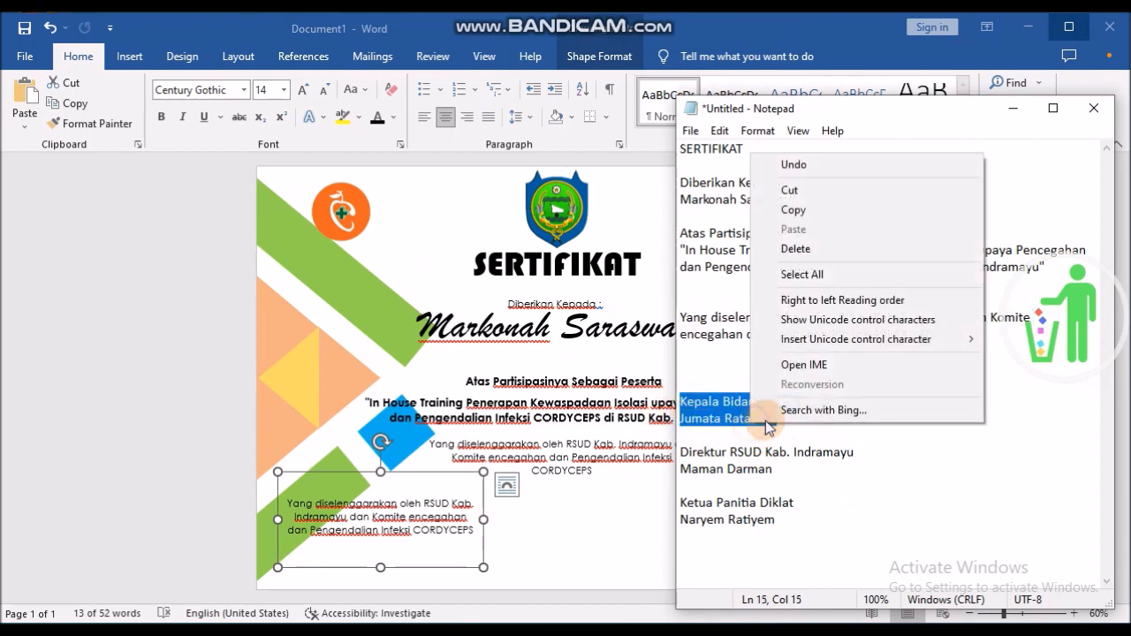
{"action": "left_click", "coordinate": [793, 211]}
Step: Replace the text in the lower-left box in Word with the copied "Kepala Bidang Diklat" signatory lines
{"action": "left_click", "coordinate": [391, 500]}
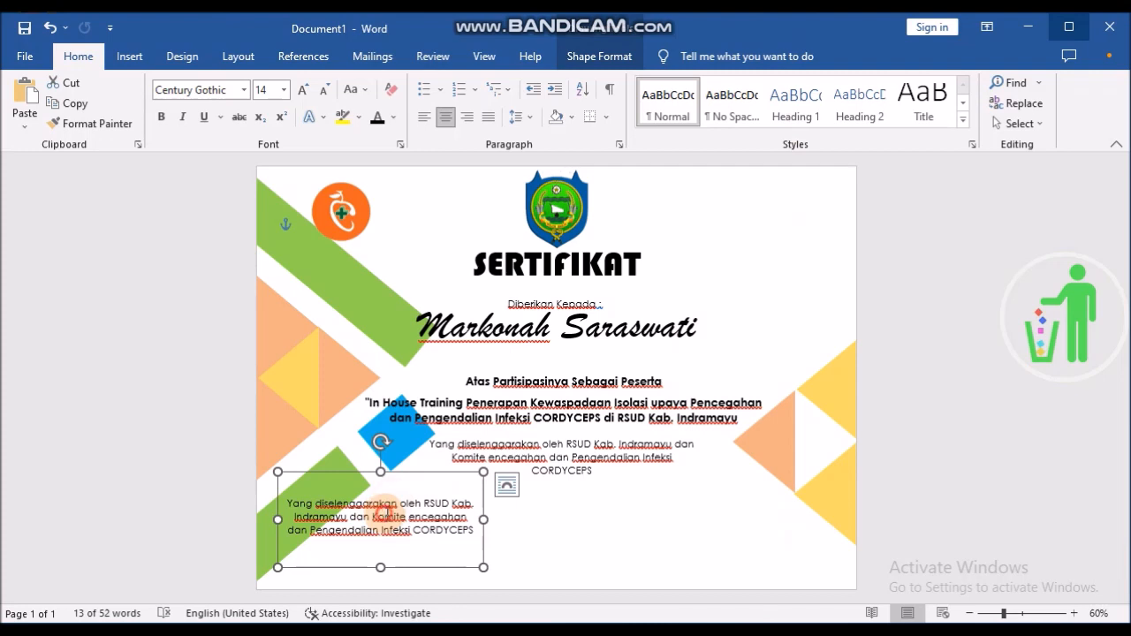
{"action": "key", "text": "ctrl+a"}
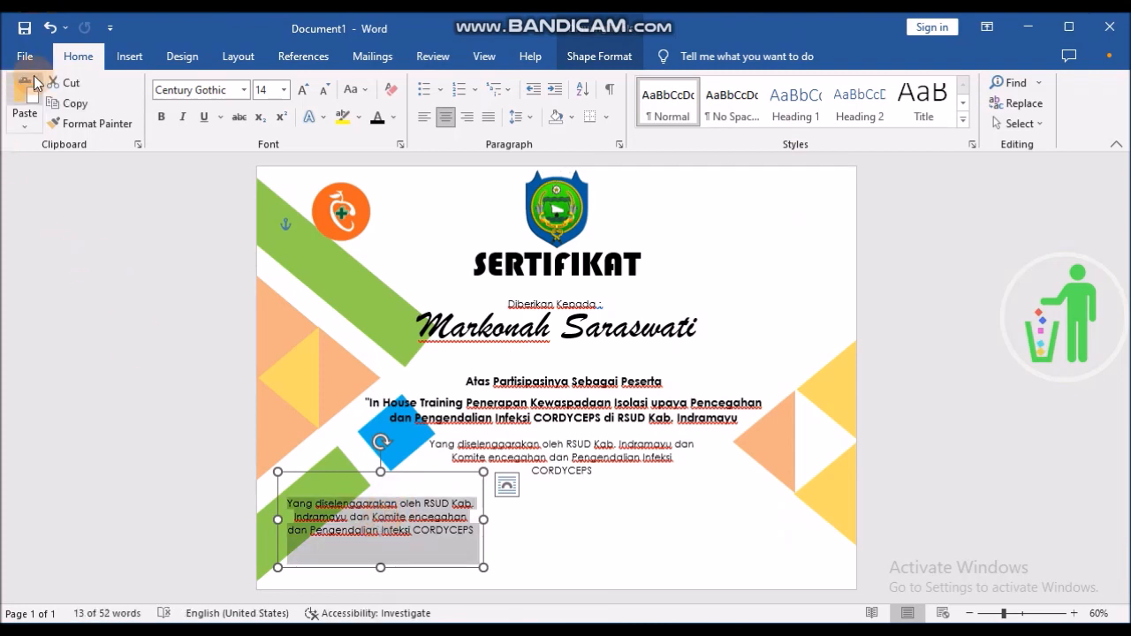
{"action": "left_click", "coordinate": [25, 91]}
Step: Insert a blank line between "Kepala Bidang Diklat" and the signatory's name, and place the cursor after the name
{"action": "left_click", "coordinate": [448, 507]}
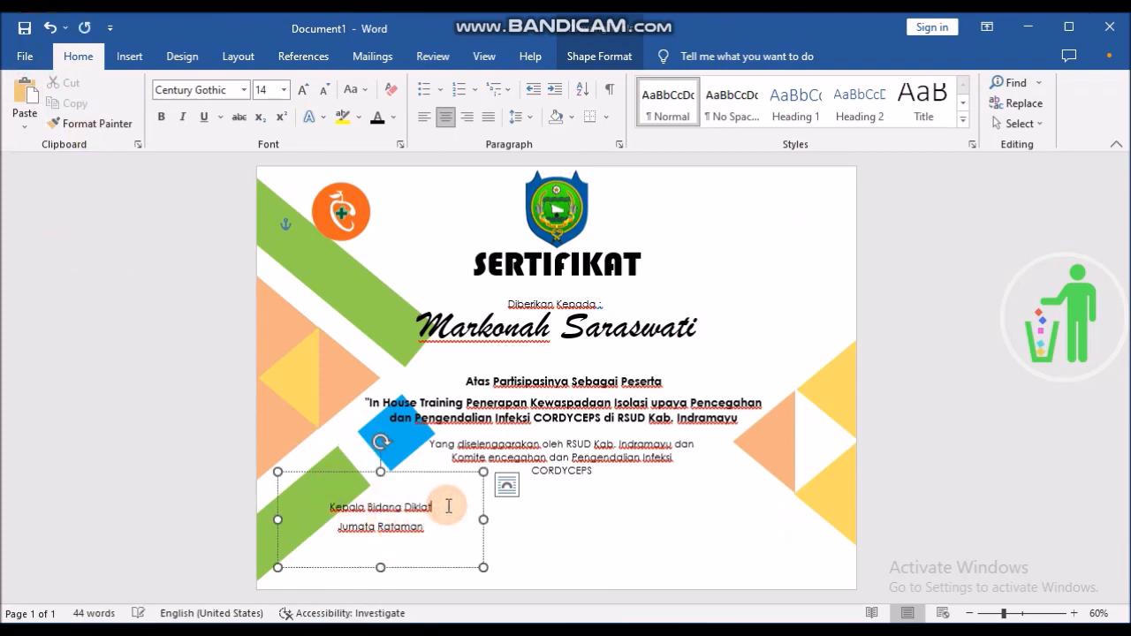
{"action": "key", "text": "Return"}
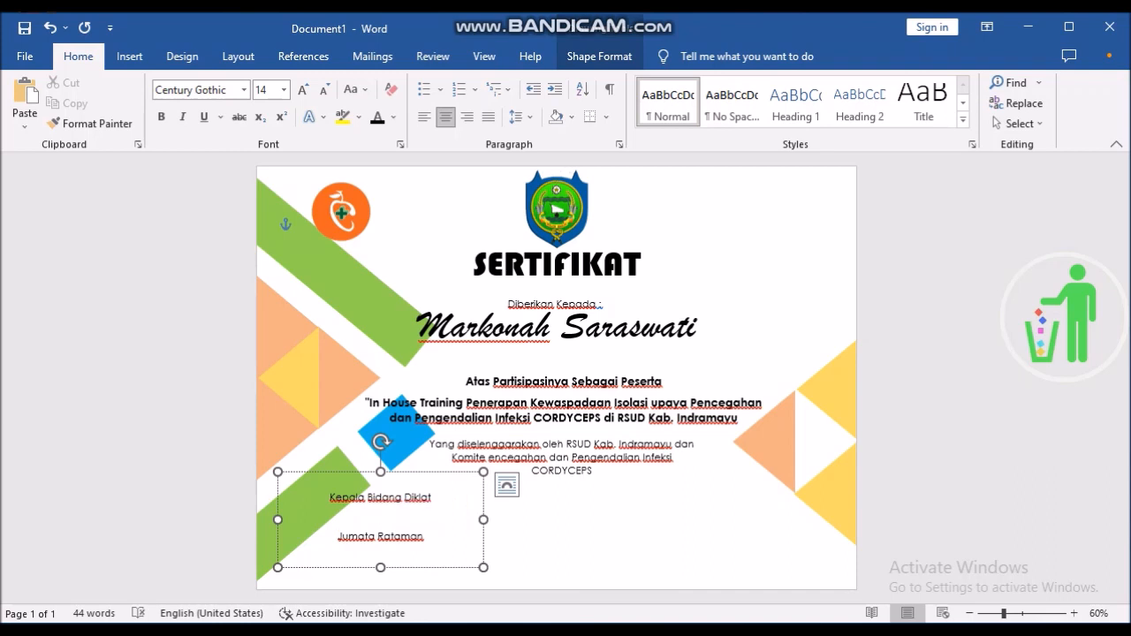
{"action": "left_click", "coordinate": [398, 545]}
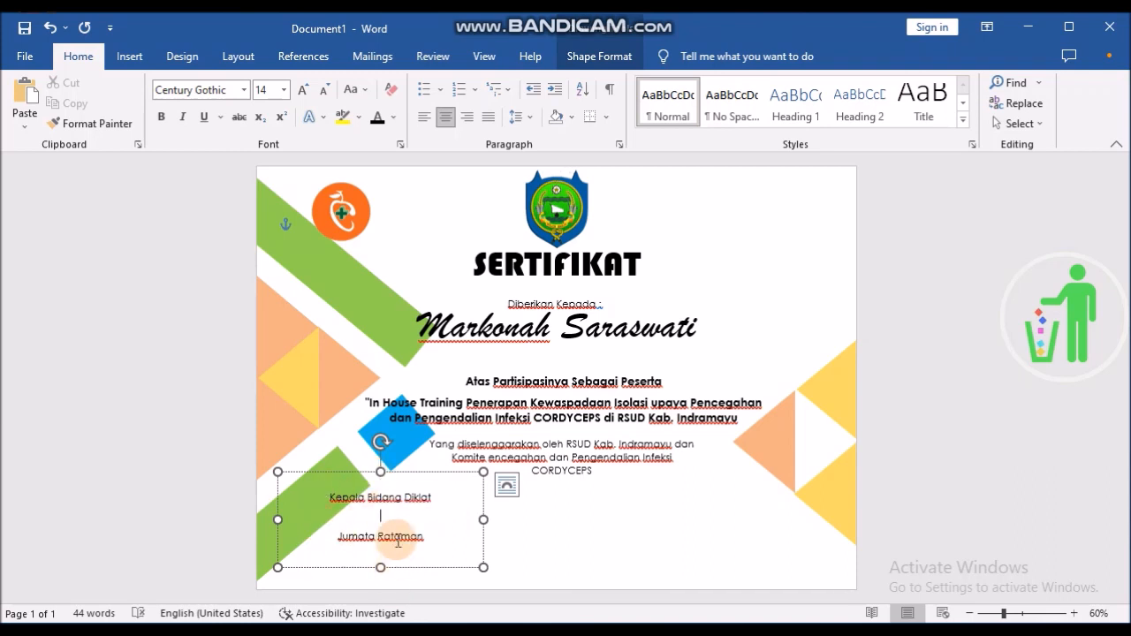
{"action": "left_click", "coordinate": [384, 480]}
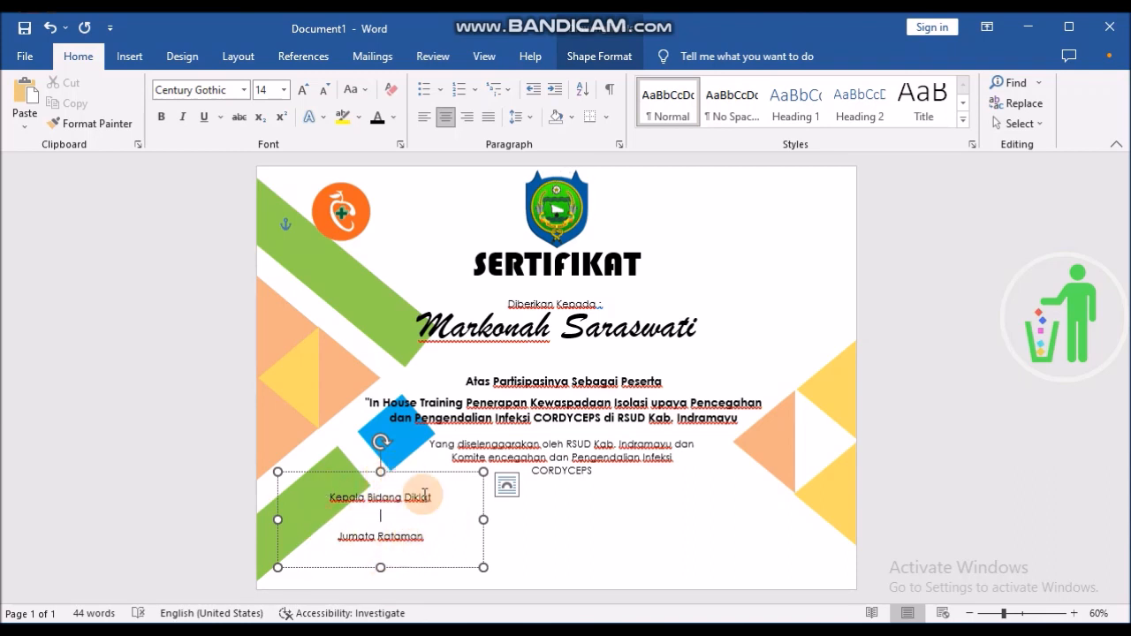
{"action": "left_click", "coordinate": [434, 542]}
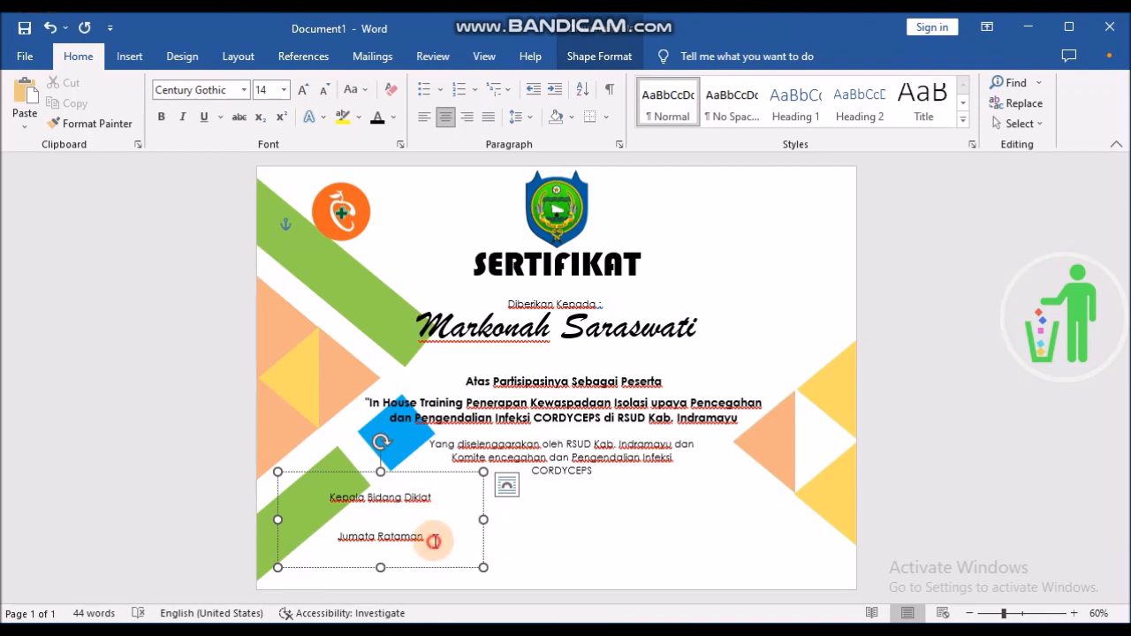